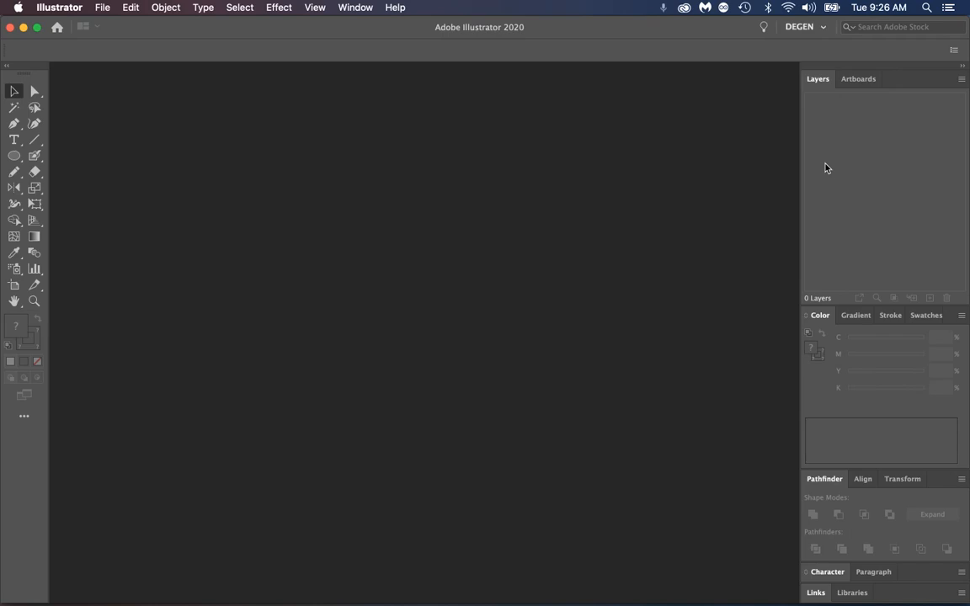
Create a new Letter document, 8.5 x 11 in, named "Pen tool sample"
click(100, 9)
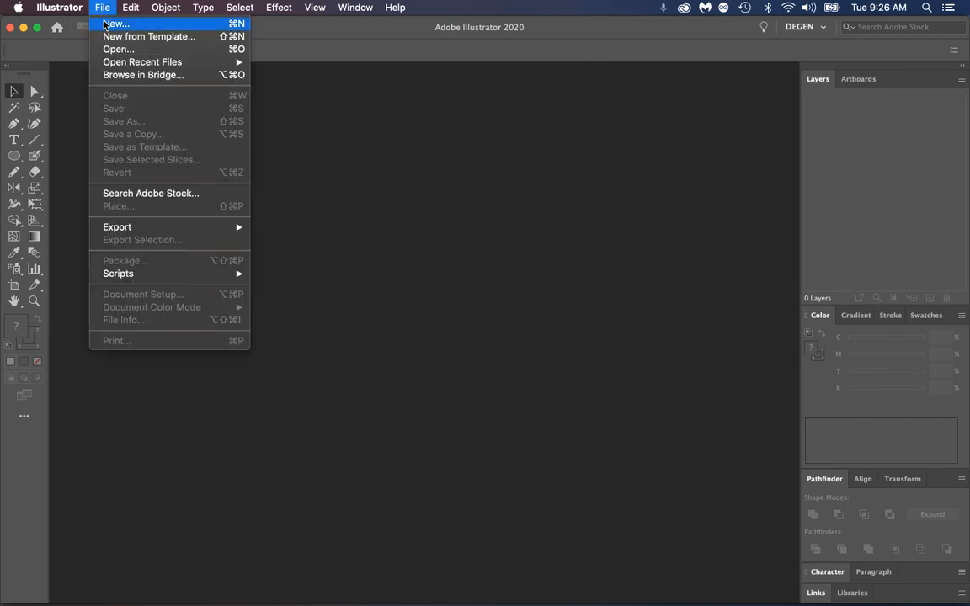
click(105, 24)
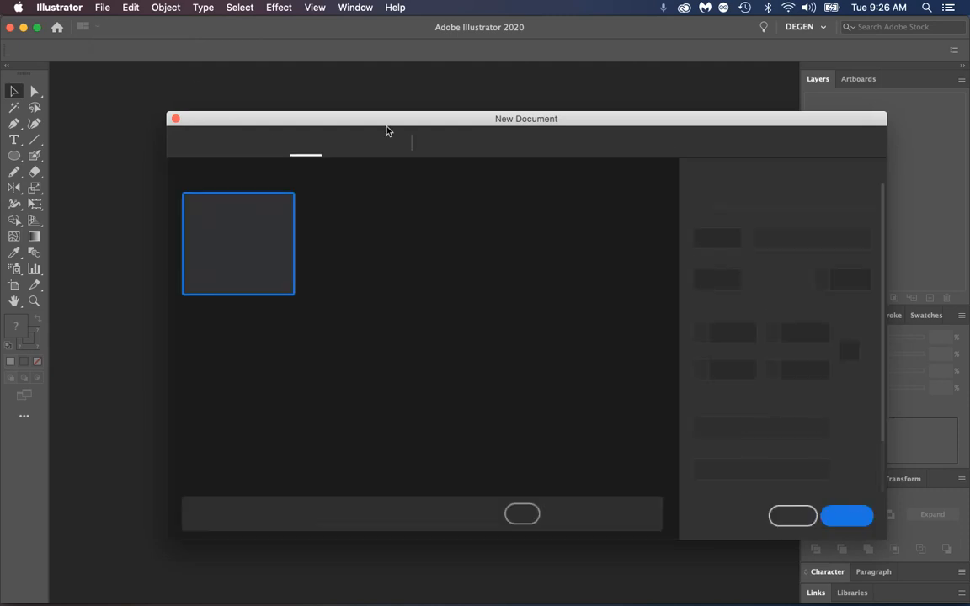
click(758, 198)
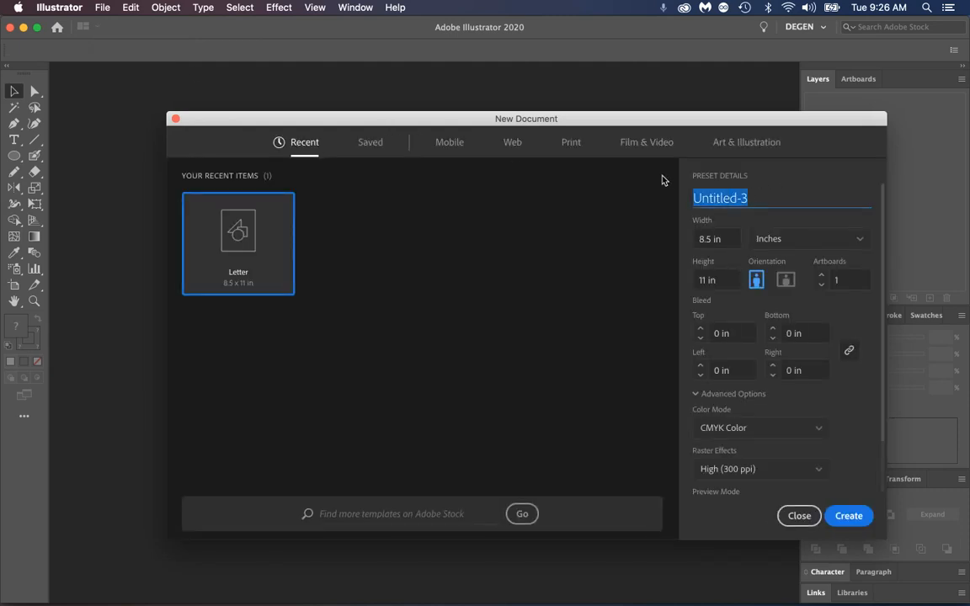
text(Pen tool s)
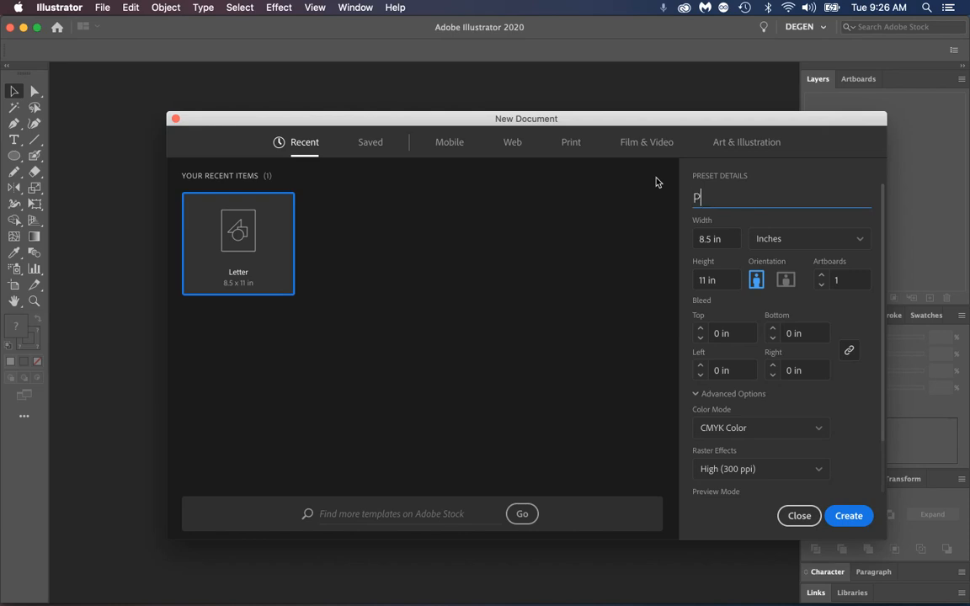
text(ample)
click(848, 517)
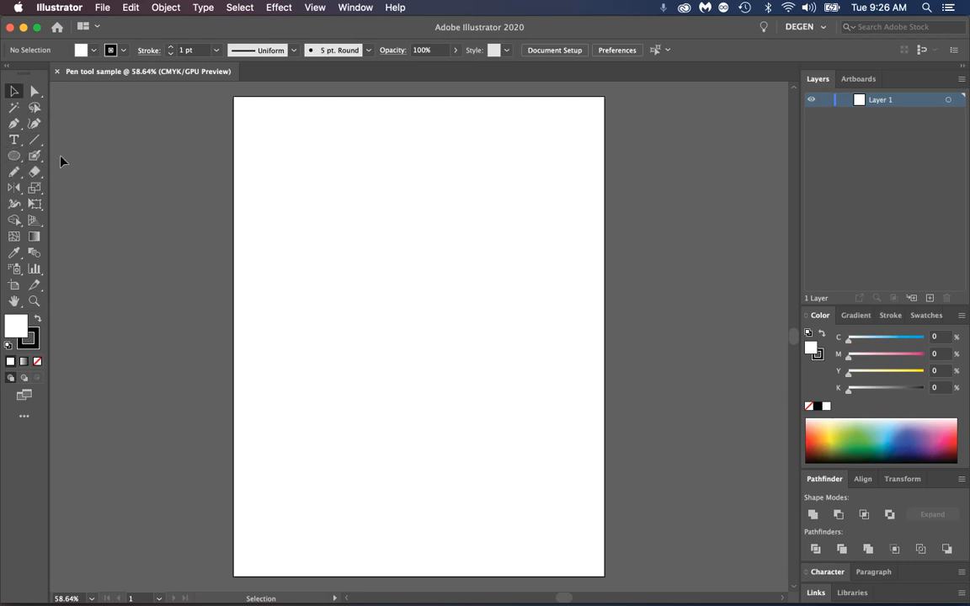
Draw a rectangle about 3.04 x 3.21 in on the upper left of the artboard and select its path for anchor editing
drag(18, 158, 50, 156)
mouse_move(297, 143)
mouse_down()
mouse_move(335, 216)
mouse_move(429, 284)
mouse_up()
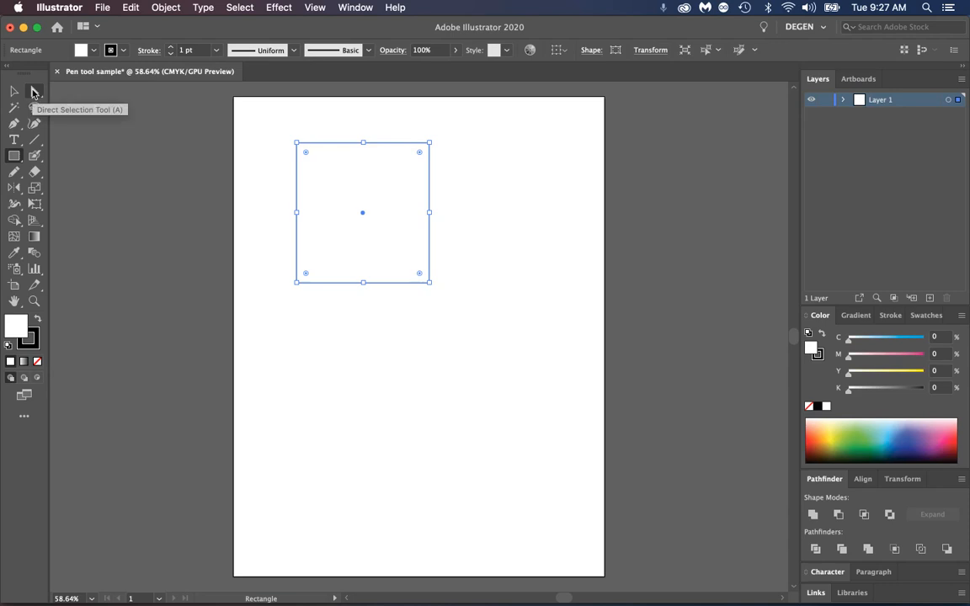
click(33, 93)
click(281, 124)
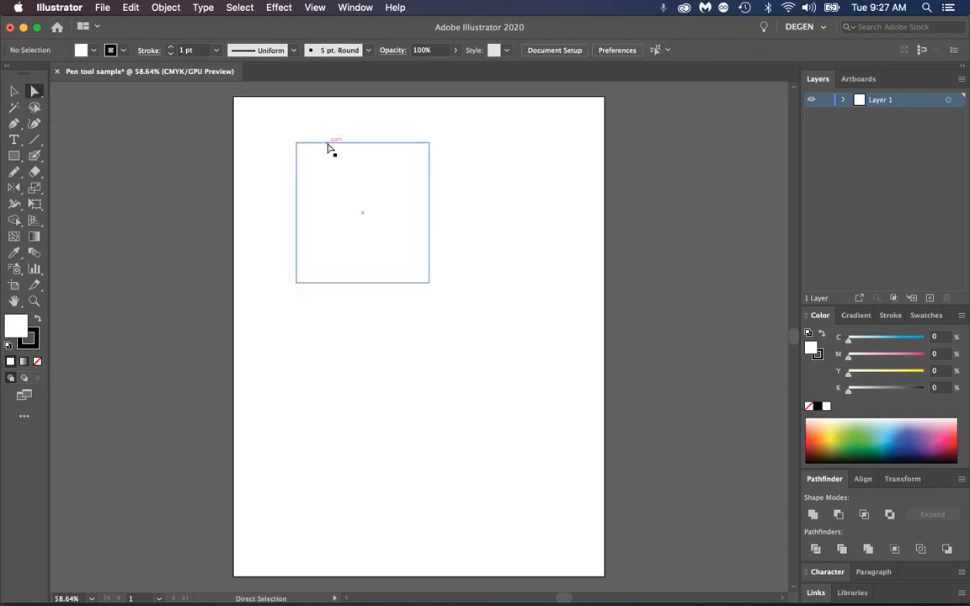
click(328, 144)
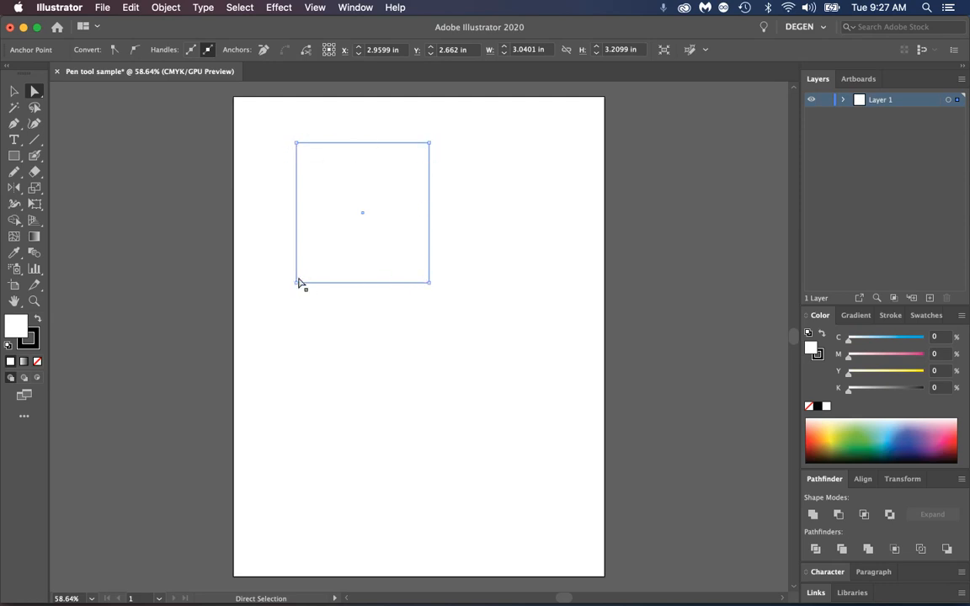
Move the rectangle's upper-left anchor point outward to about X 1.27 in, Y 1.06 in
click(296, 143)
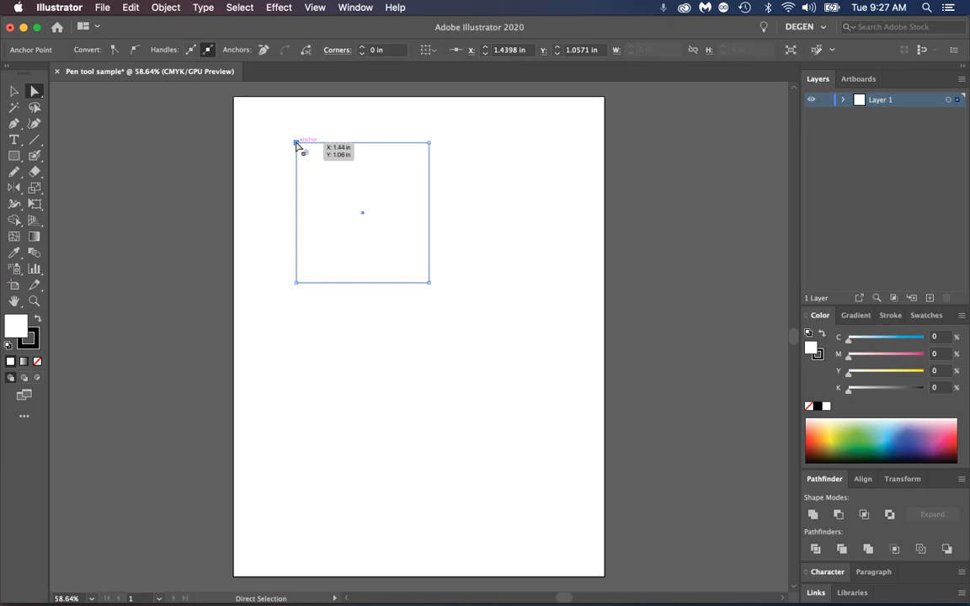
drag(297, 143, 270, 138)
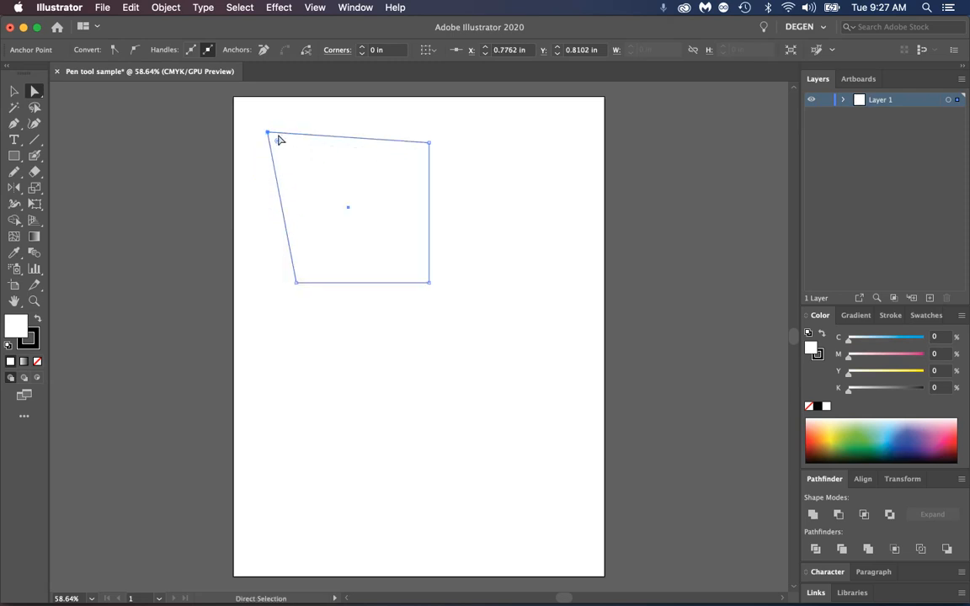
drag(268, 133, 291, 149)
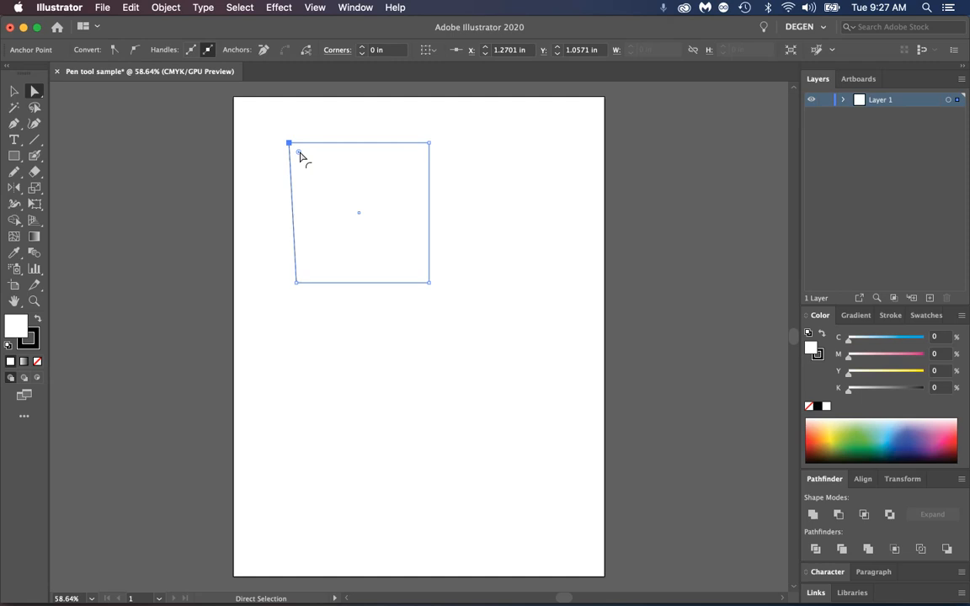
Round the rectangle's upper-left corner to about 0.54 in and reshape the rounded corner's curve so it bulges outward
drag(300, 156, 314, 168)
click(314, 144)
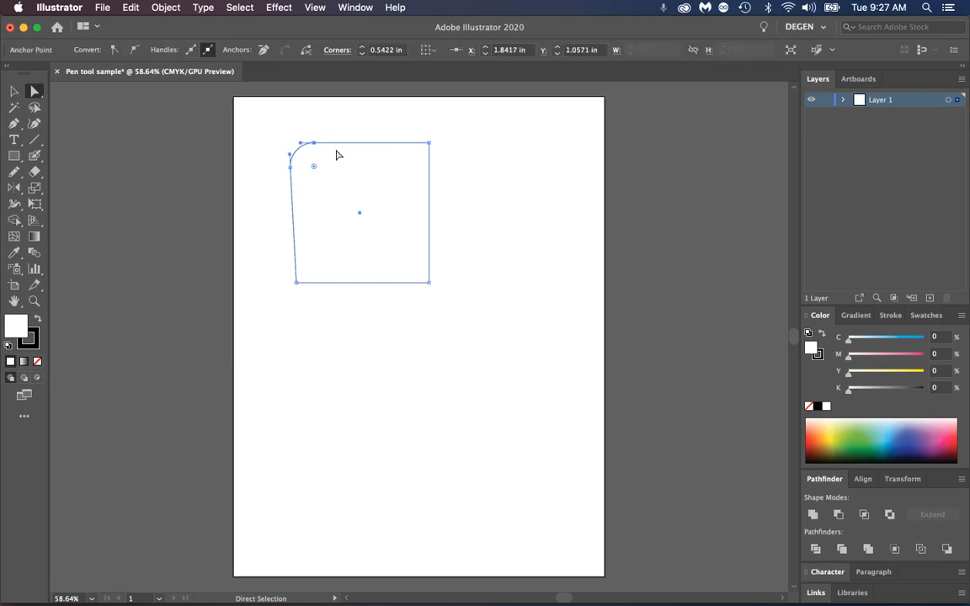
mouse_move(301, 145)
mouse_down()
mouse_move(303, 135)
mouse_move(305, 169)
mouse_move(303, 136)
mouse_move(291, 165)
mouse_move(288, 152)
mouse_up()
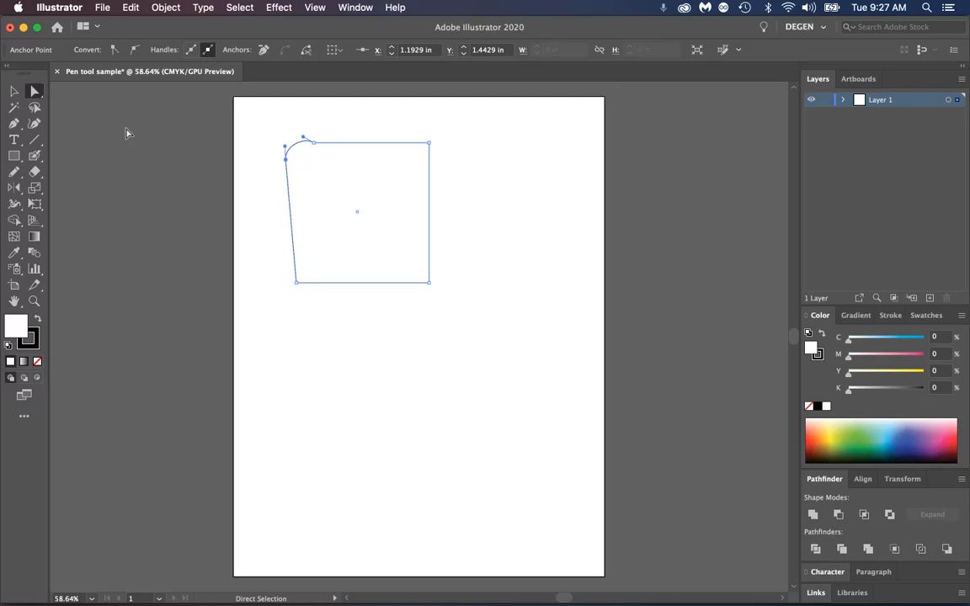
Draw a slightly tall ellipse to the right of the rectangle with the Ellipse tool
click(18, 157)
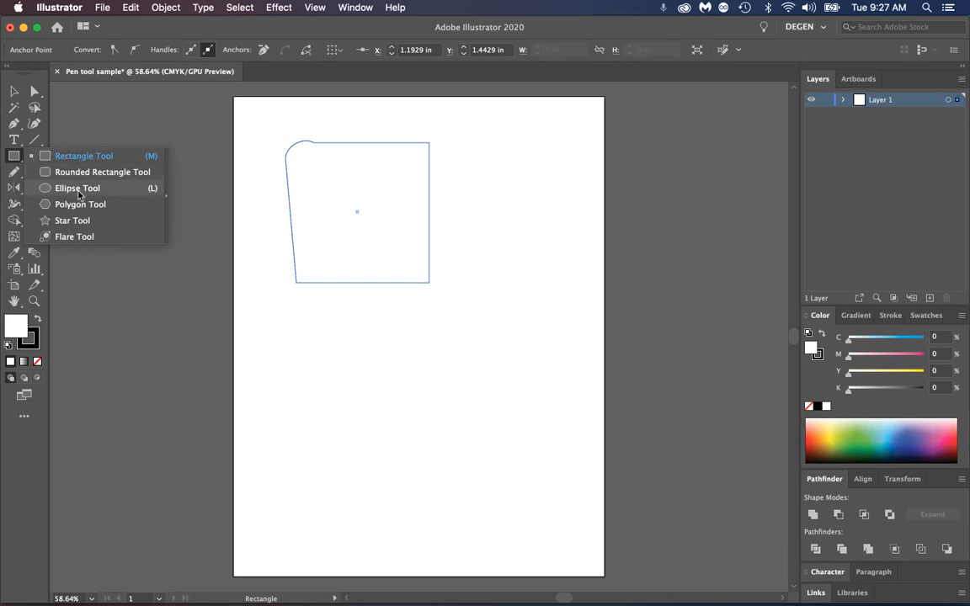
click(78, 192)
mouse_move(467, 156)
mouse_down()
mouse_move(533, 251)
mouse_move(570, 271)
mouse_up()
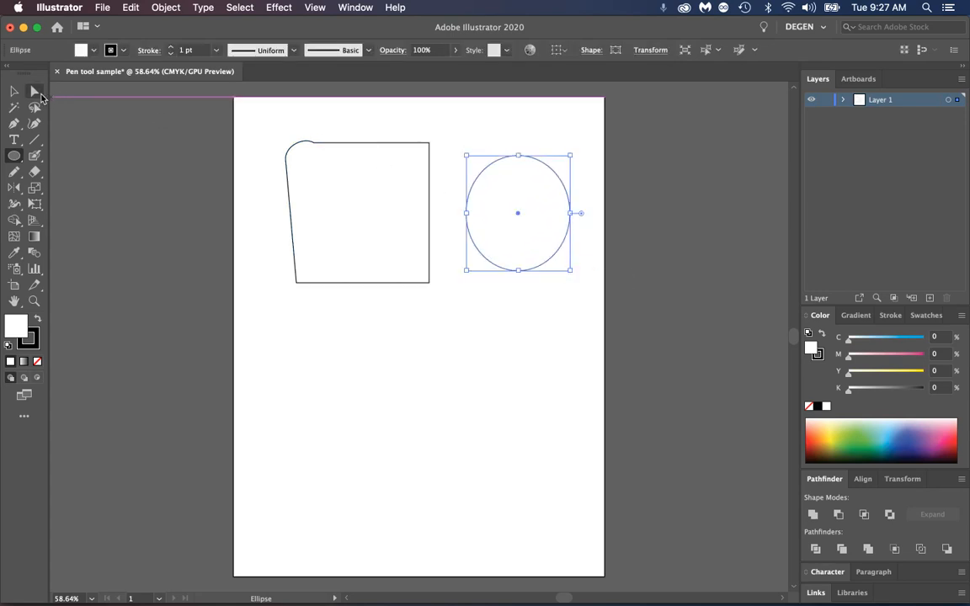
Distort the ellipse by rotating the direction handles of its top and right anchor points, denting its upper-right side
click(34, 91)
click(522, 147)
click(518, 157)
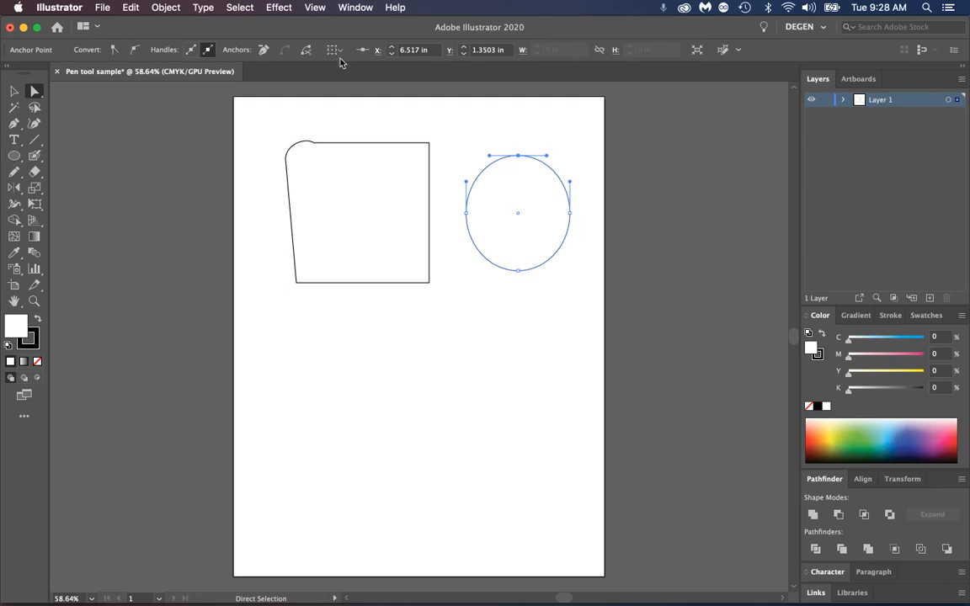
click(519, 158)
drag(547, 159, 534, 194)
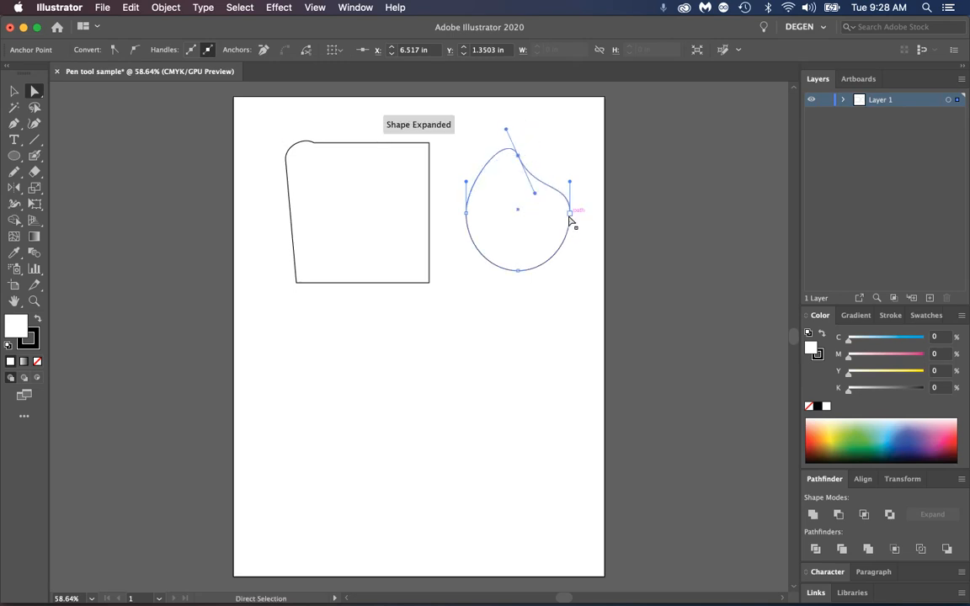
drag(570, 247, 546, 233)
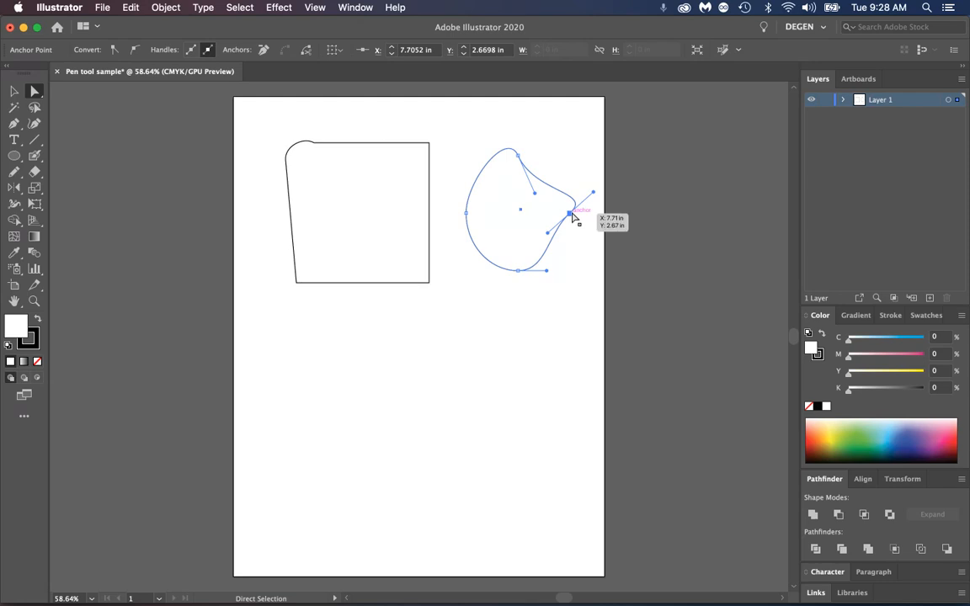
drag(594, 193, 583, 174)
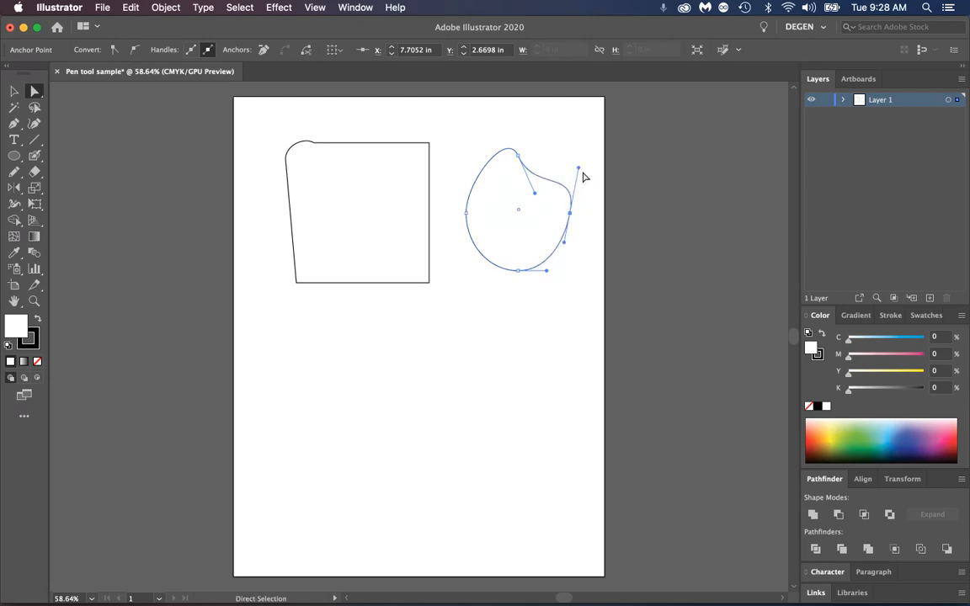
Pull the direction handle at the rectangle's rounded corner slightly higher, and deselect the shape
click(313, 145)
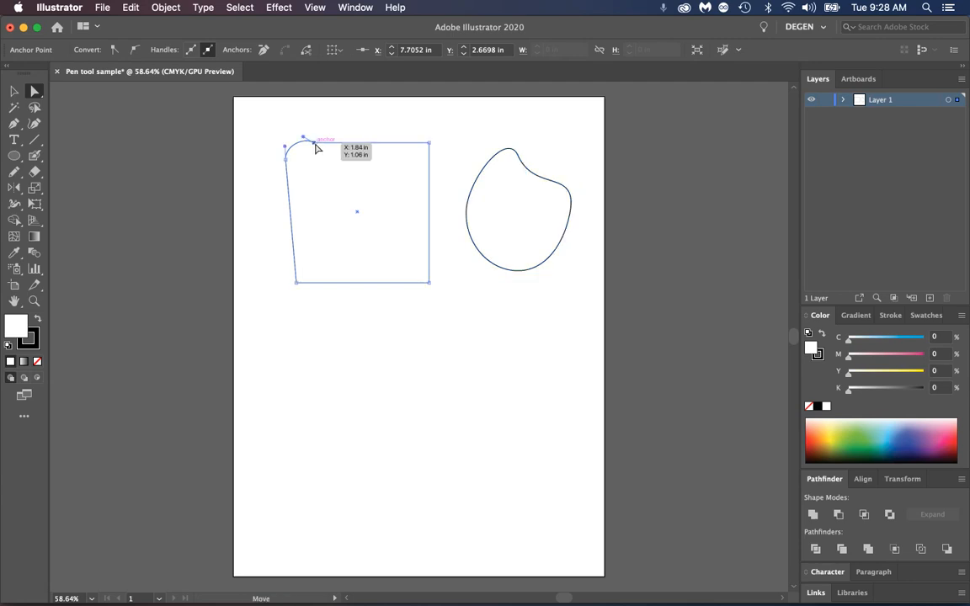
drag(303, 137, 306, 135)
click(386, 119)
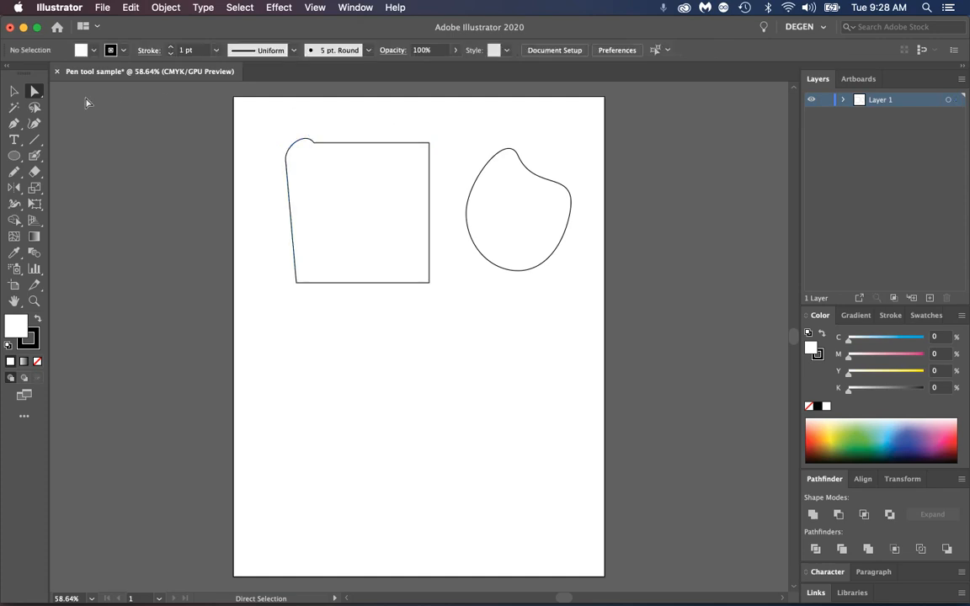
Draw an open path below the shapes with the Pen tool: a curved start, a straight segment and a deep U-shaped curve
click(15, 124)
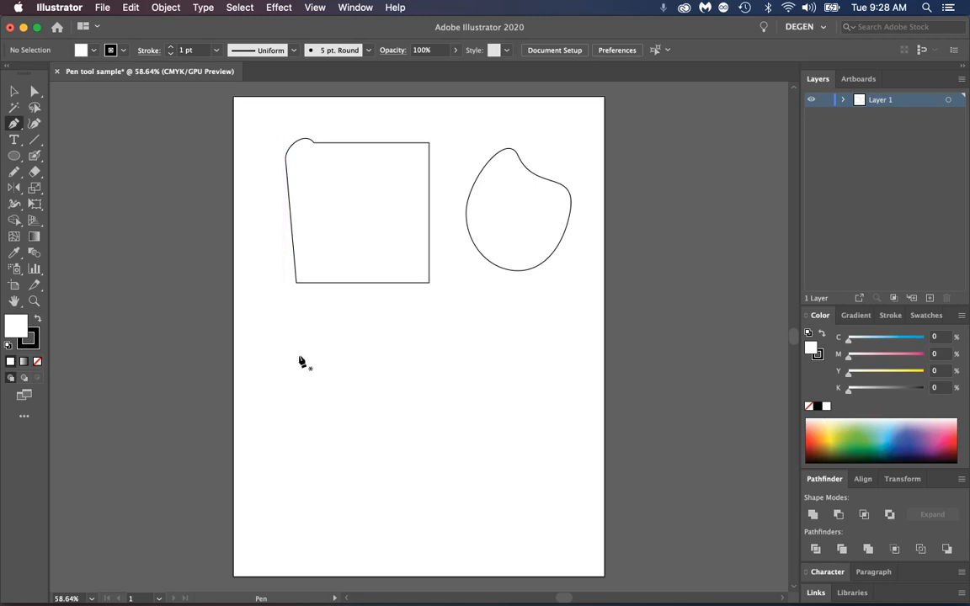
drag(276, 370, 290, 350)
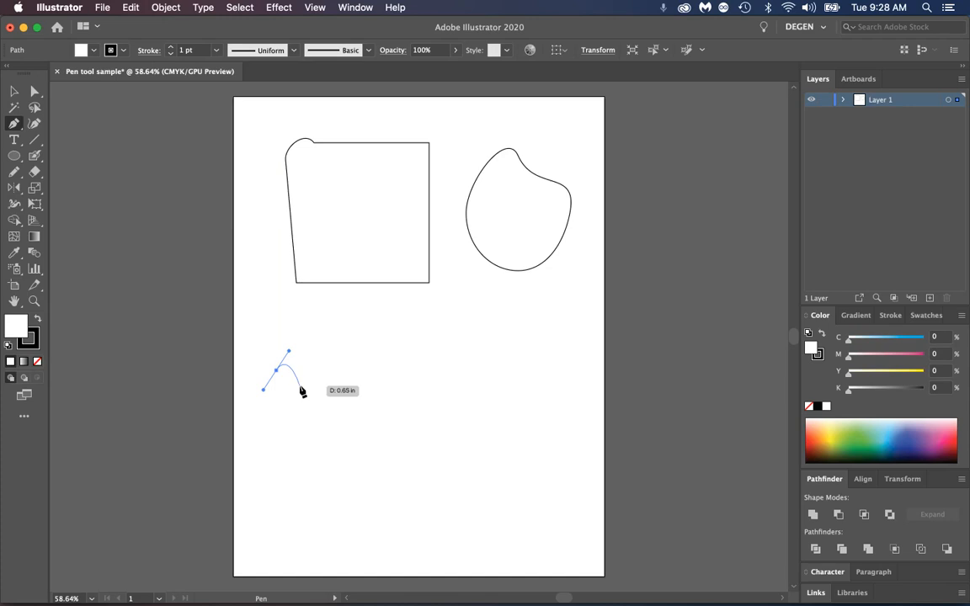
click(361, 332)
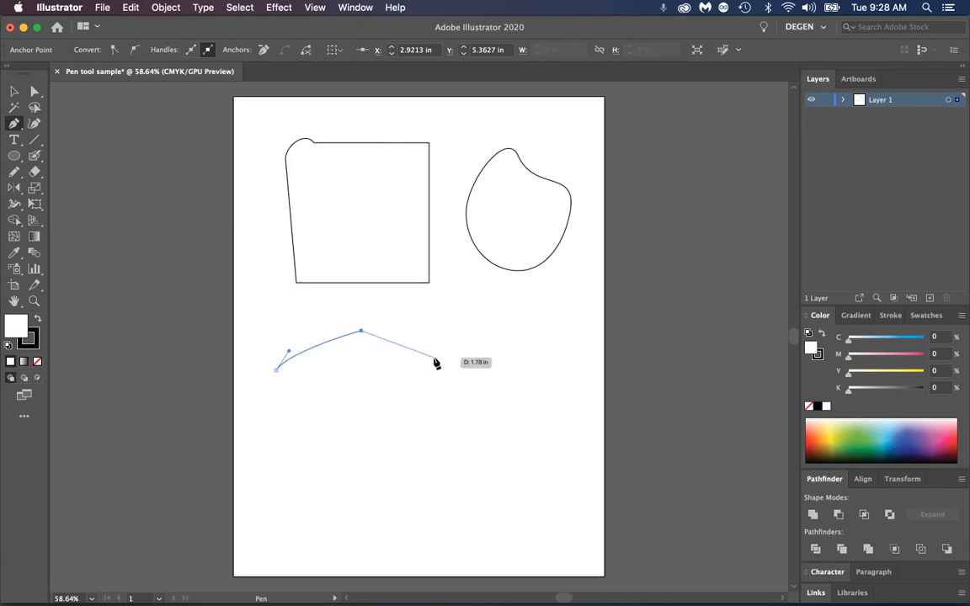
click(434, 359)
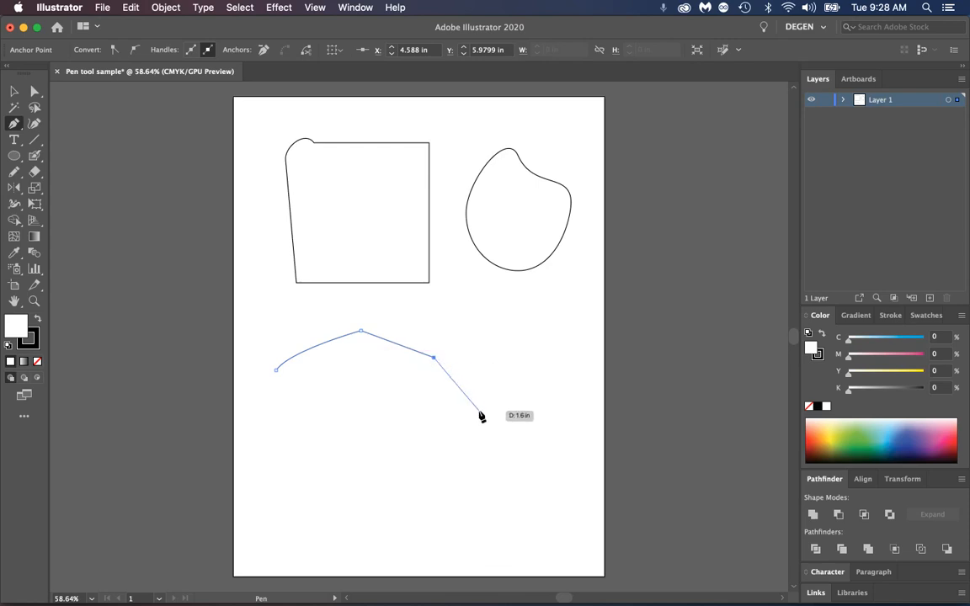
drag(479, 412, 522, 402)
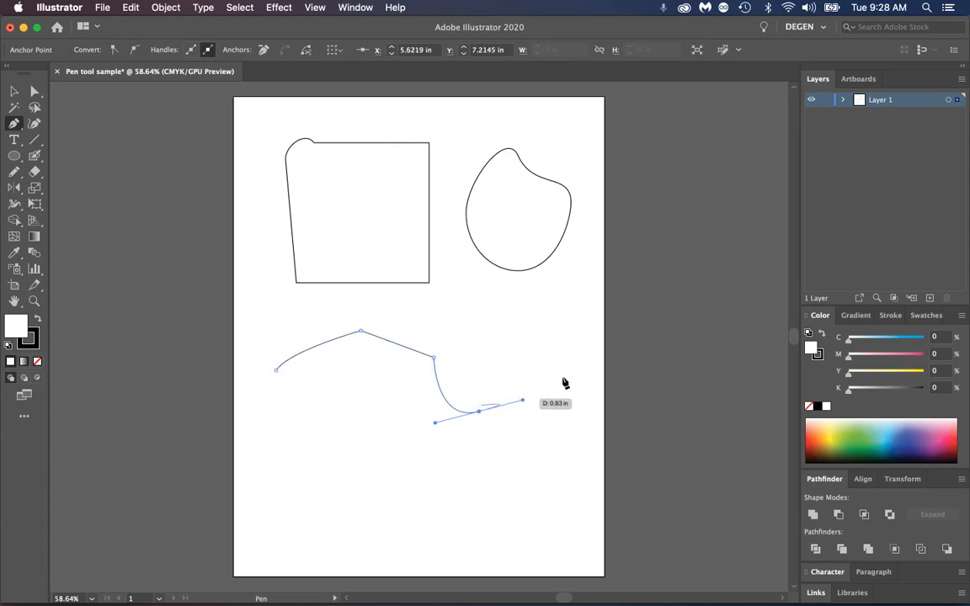
drag(512, 340, 507, 318)
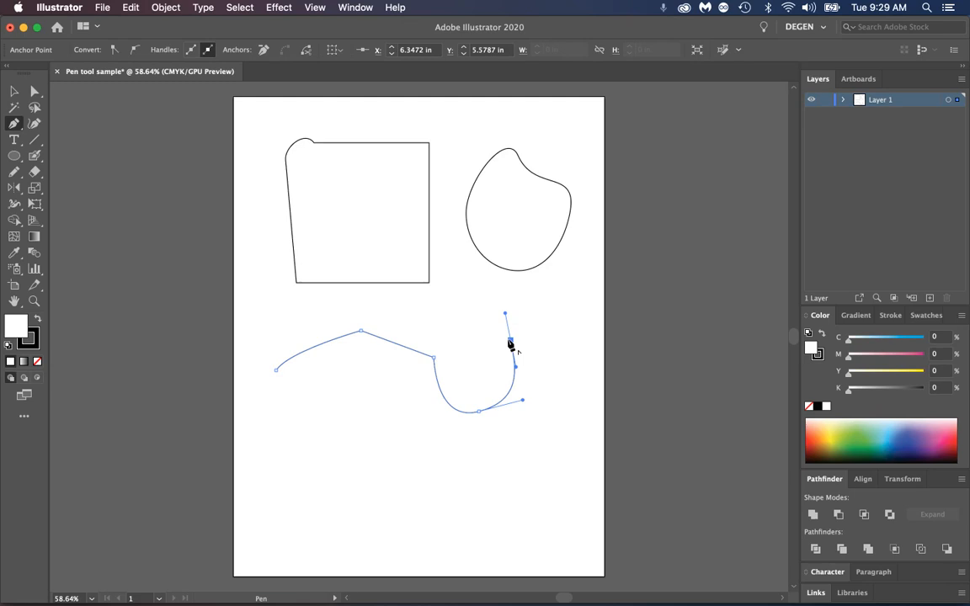
Break the last anchor's direction toward the right and continue the path with two curved segments ending just below the distorted ellipse
click(510, 341)
click(546, 333)
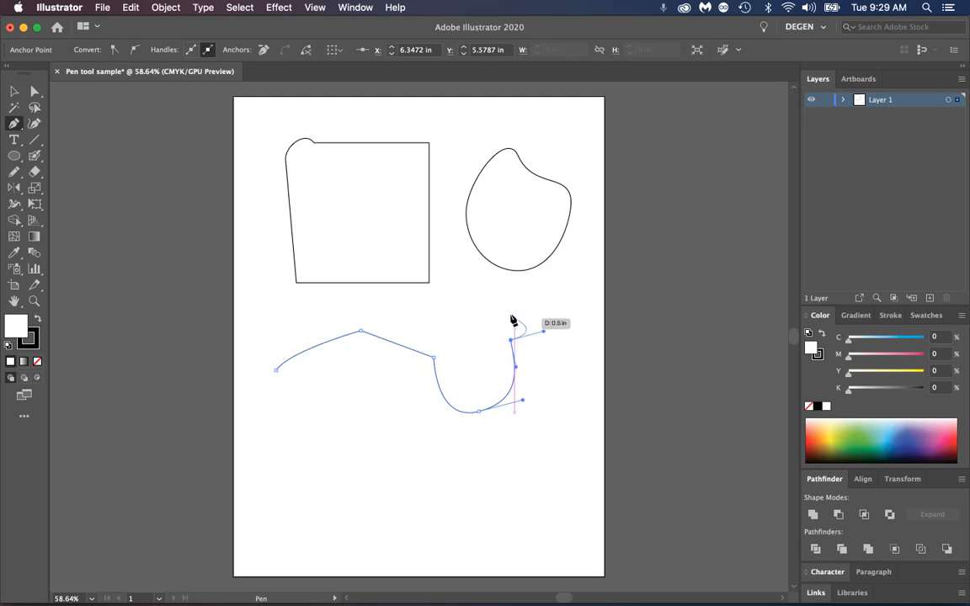
drag(505, 290, 564, 290)
drag(576, 301, 576, 301)
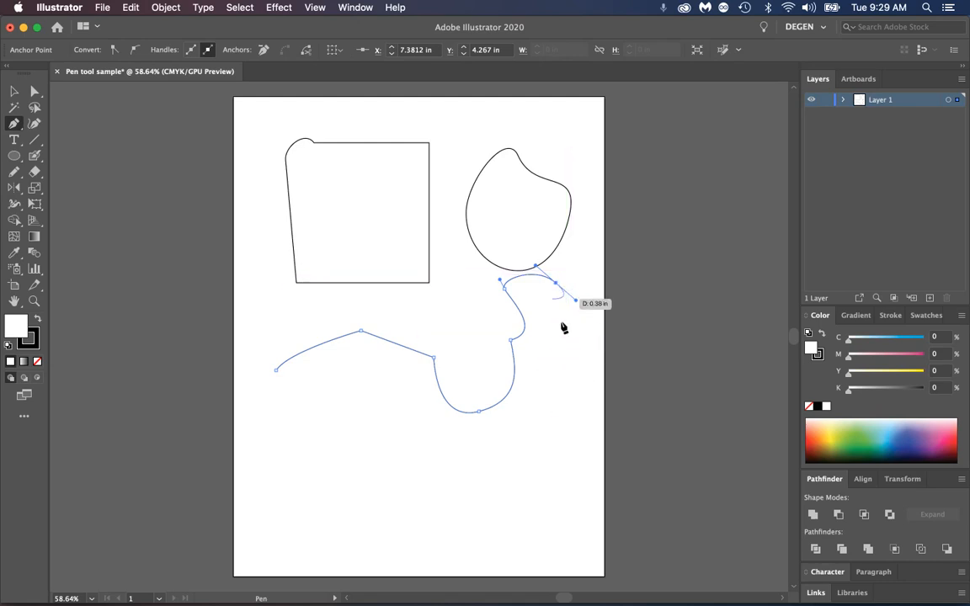
Move the open path's starting anchor to about X 0.75 in, Y 5.89 in and steepen its direction handle
click(33, 93)
click(503, 288)
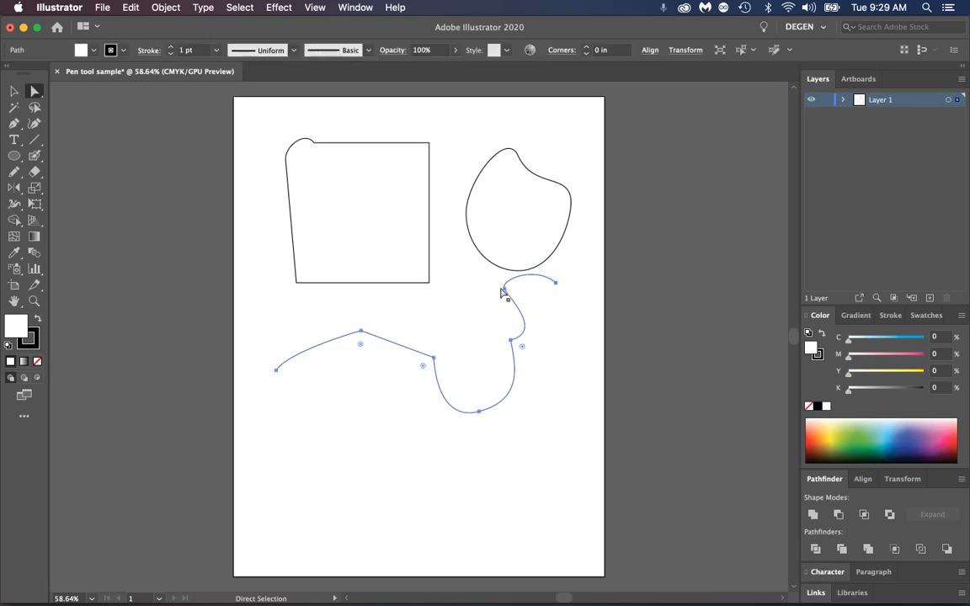
click(522, 306)
click(555, 283)
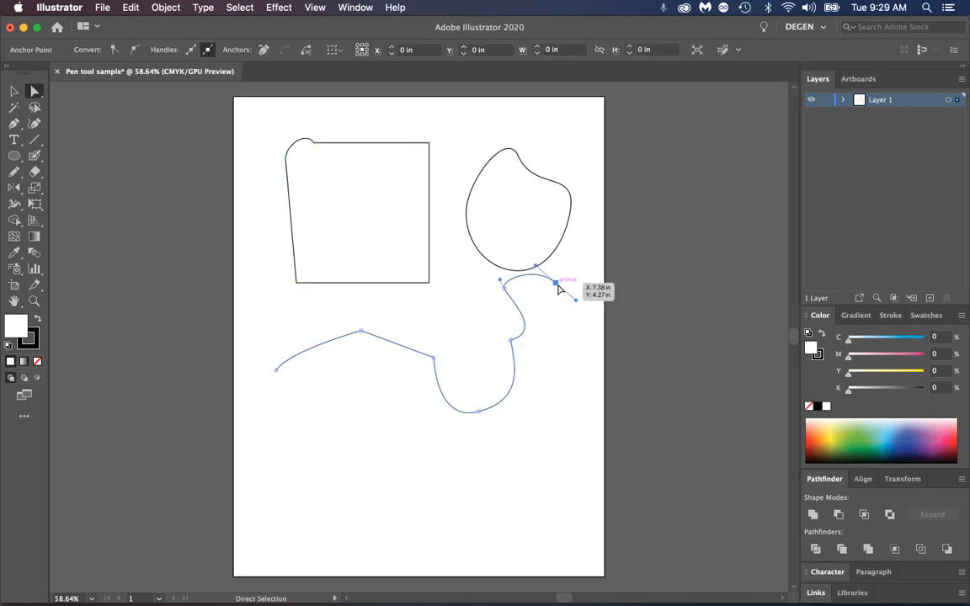
drag(276, 369, 240, 389)
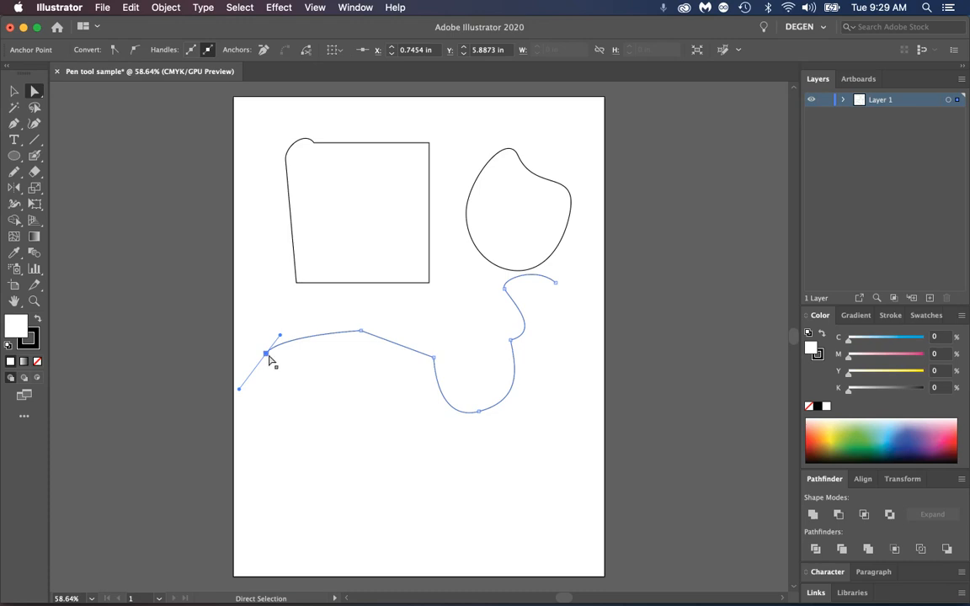
drag(280, 335, 277, 308)
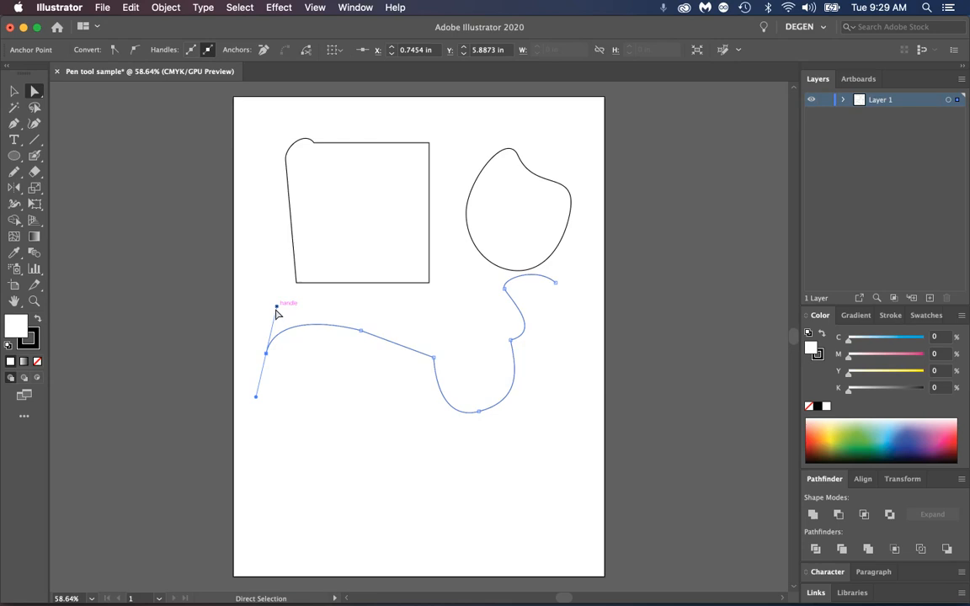
Move the path's peak anchor to about X 2.84 in, Y 5.12 in and raise the corner anchor at the straight segment's end
click(361, 331)
mouse_move(359, 337)
mouse_down()
mouse_move(353, 372)
mouse_move(358, 321)
mouse_up()
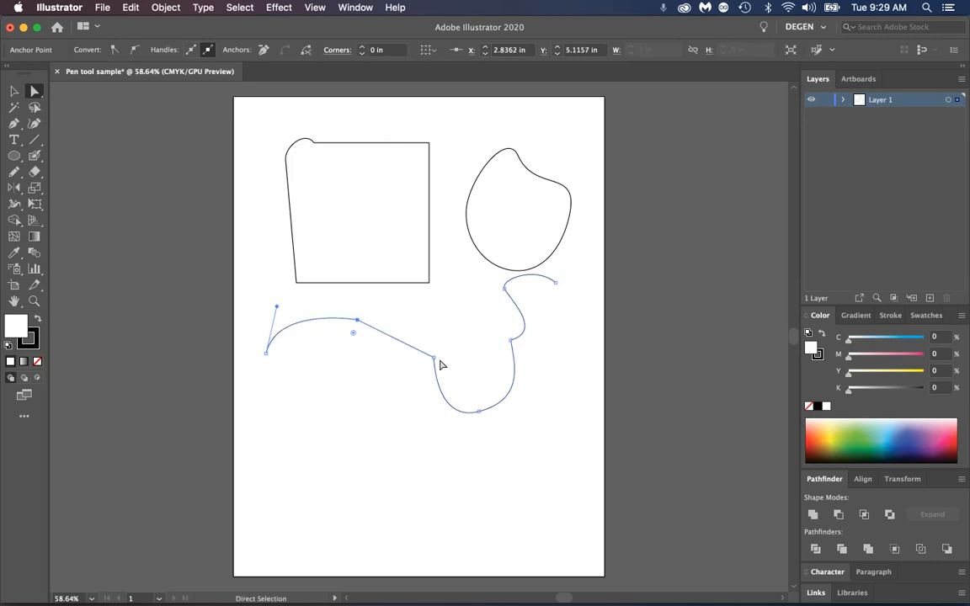
drag(435, 359, 442, 337)
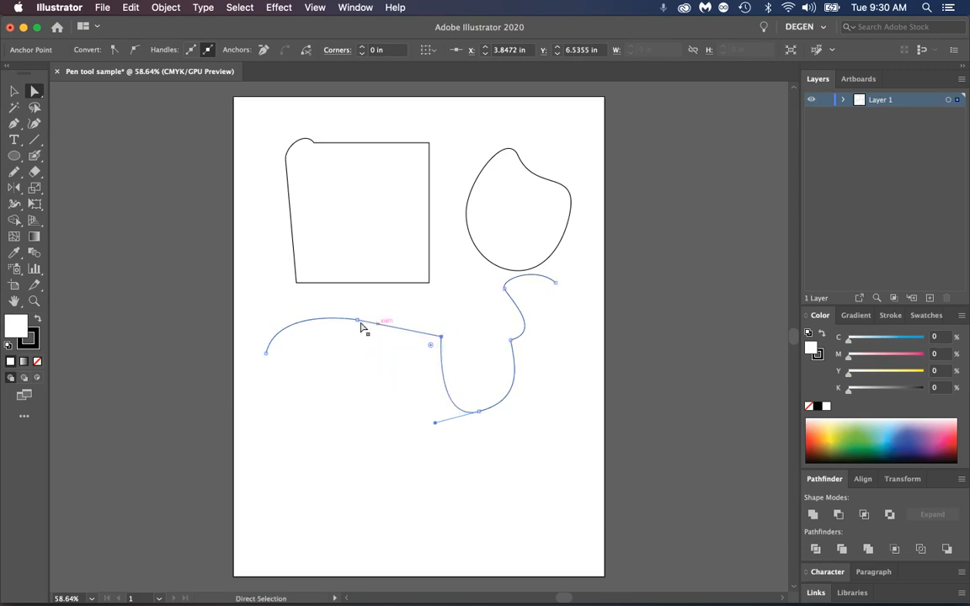
Tilt the direction line at the U-shaped curve's bottom anchor slightly down to the right and swing the next anchor's lower handle left
click(480, 413)
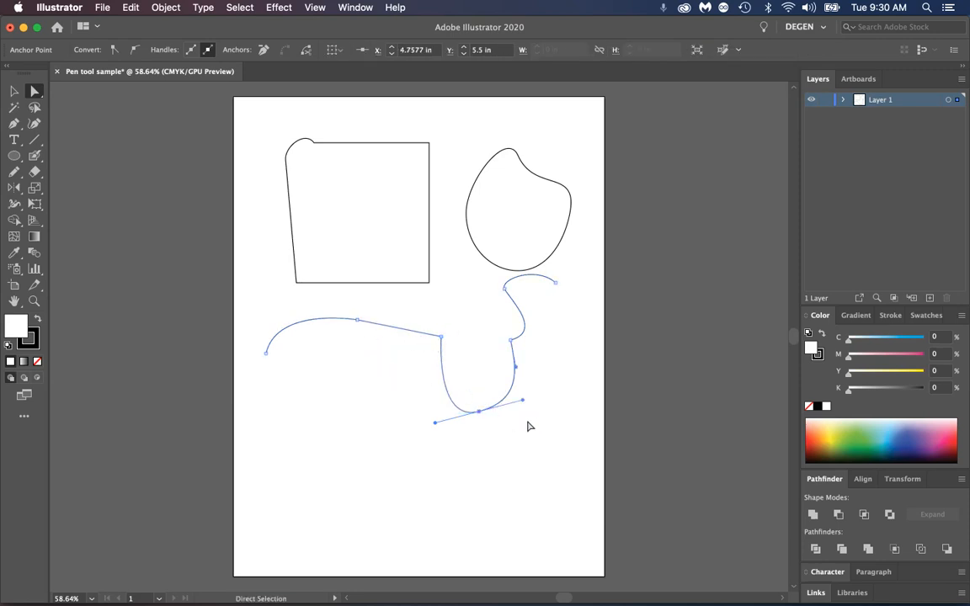
mouse_move(524, 400)
mouse_down()
mouse_move(523, 443)
mouse_move(534, 414)
mouse_up()
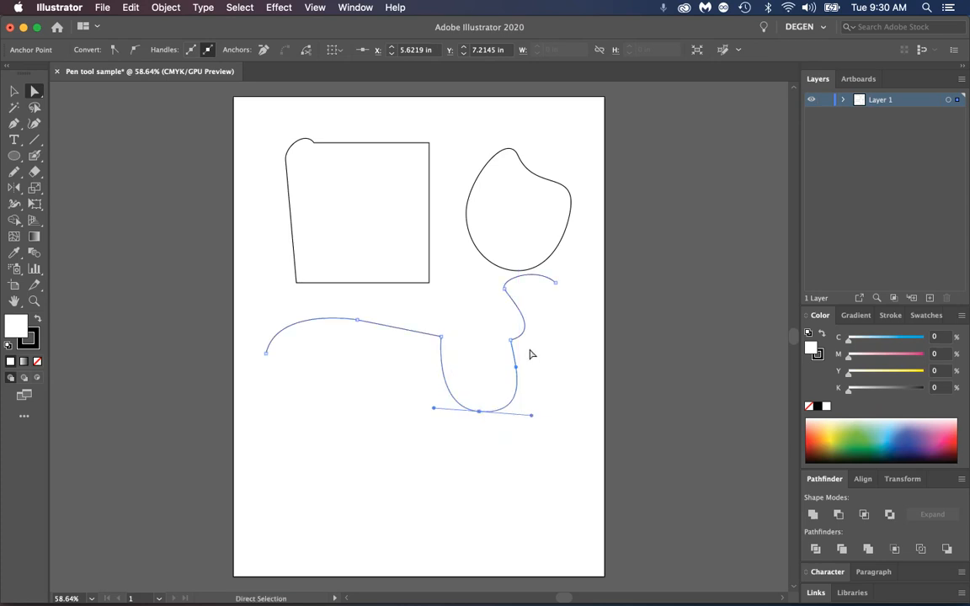
click(512, 342)
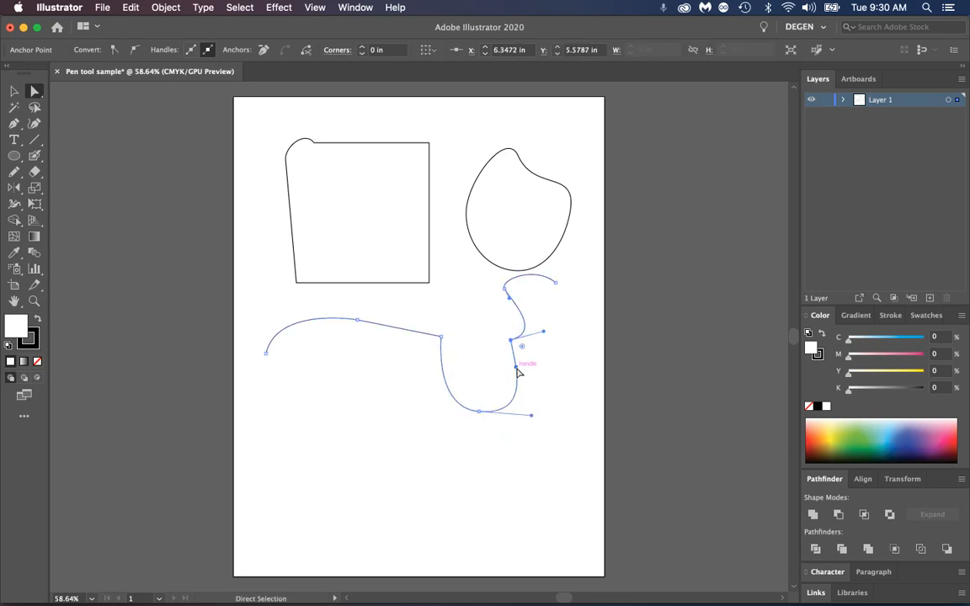
drag(517, 369, 472, 336)
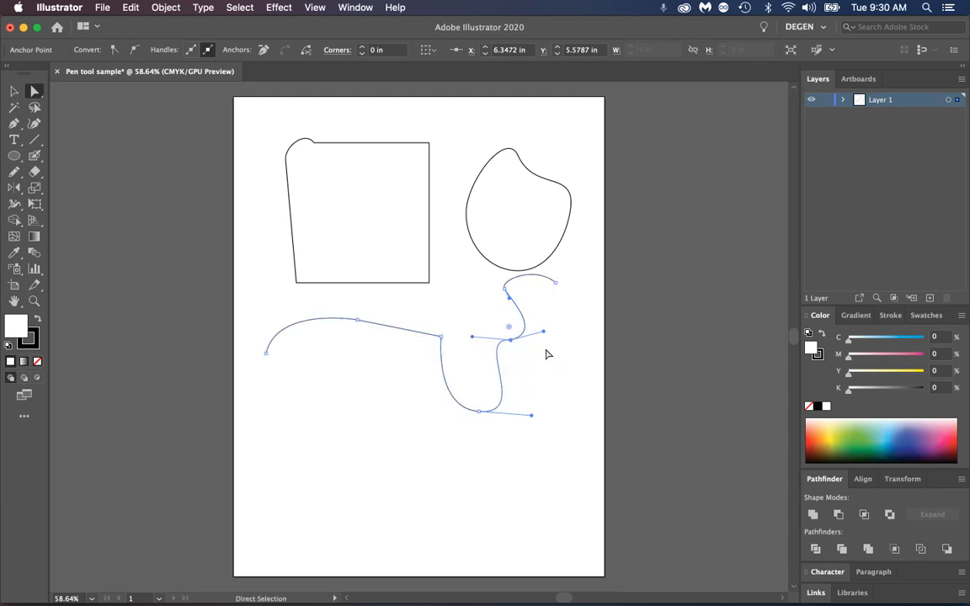
Swing the upper handle of the anchor above the U curve up and left, and flatten the direction line at the path's end
drag(545, 337, 556, 284)
click(504, 289)
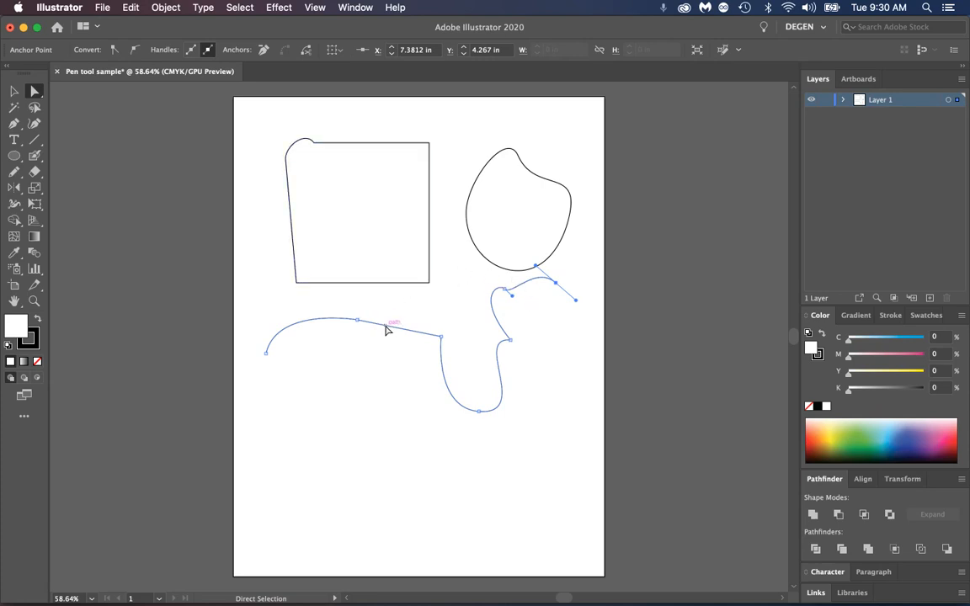
mouse_move(572, 300)
mouse_down()
mouse_move(580, 305)
mouse_move(581, 292)
mouse_up()
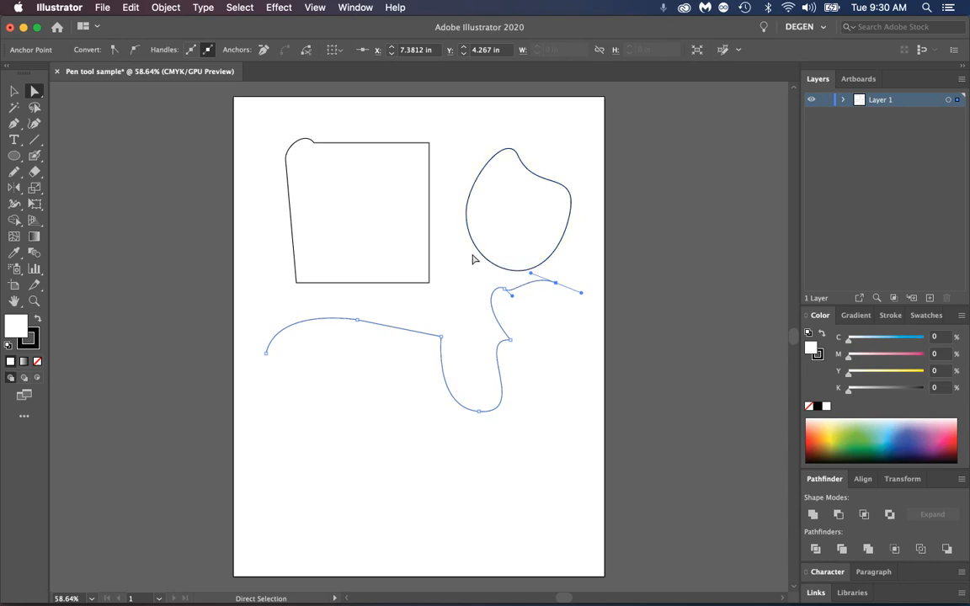
Swing the lower handle of the anchor at X 6.35 in, Y 5.58 in down and right, opposite its upper handle, and deselect the path
click(511, 341)
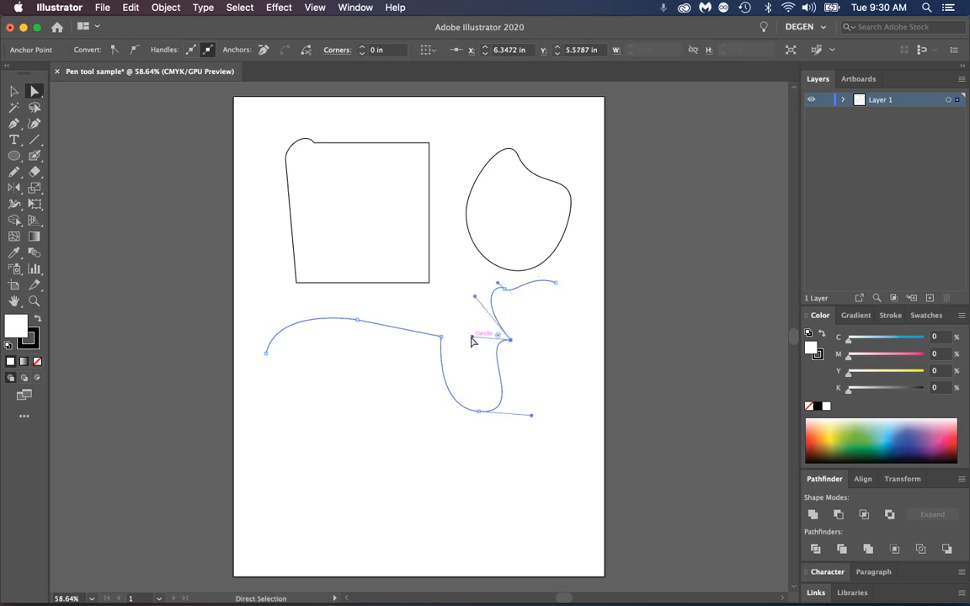
drag(473, 337, 528, 368)
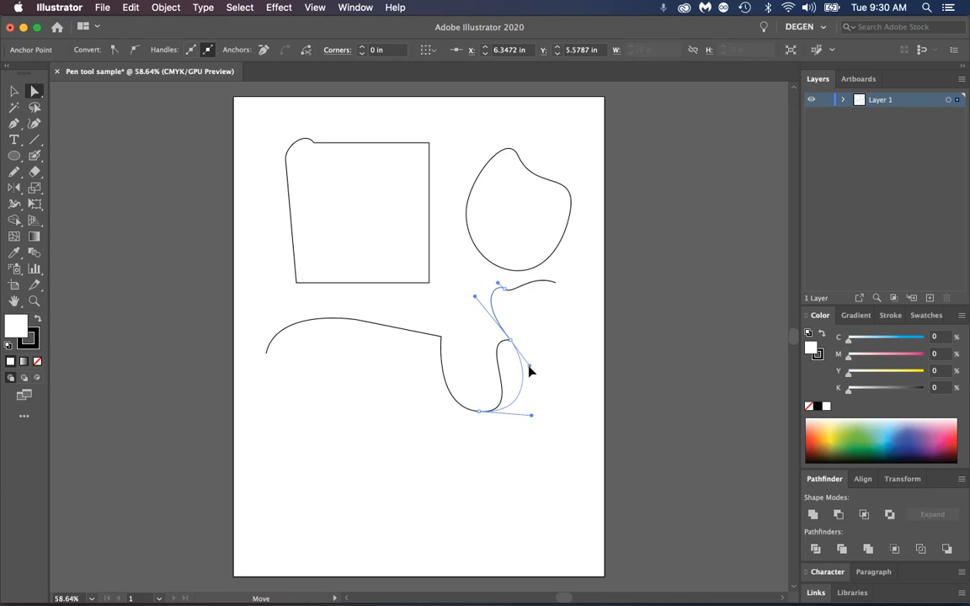
click(569, 342)
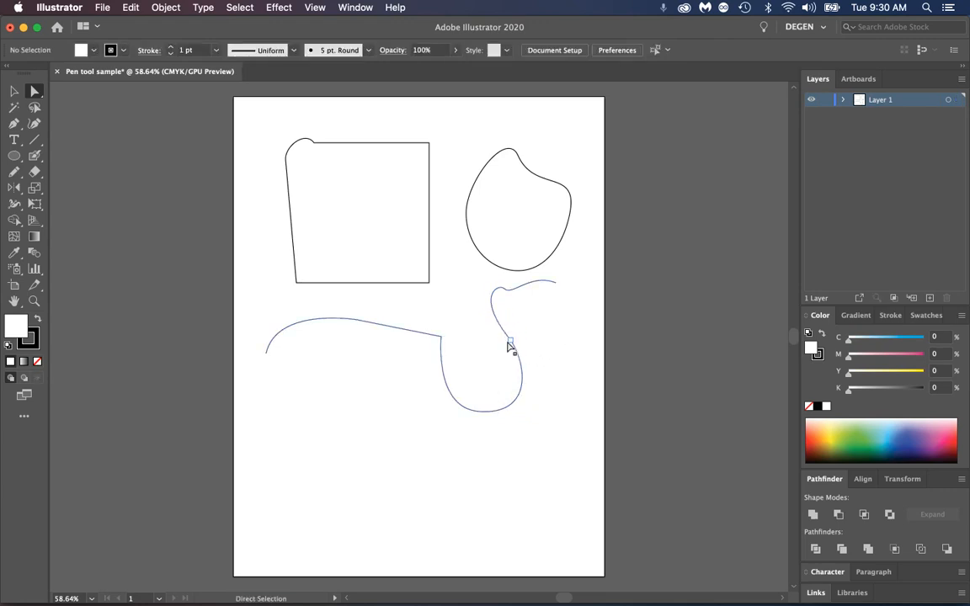
Bulge the U curve's left side outward with its bottom handle and move the corner anchor to about X 4.67 in, Y 5.01 in
drag(245, 106, 282, 129)
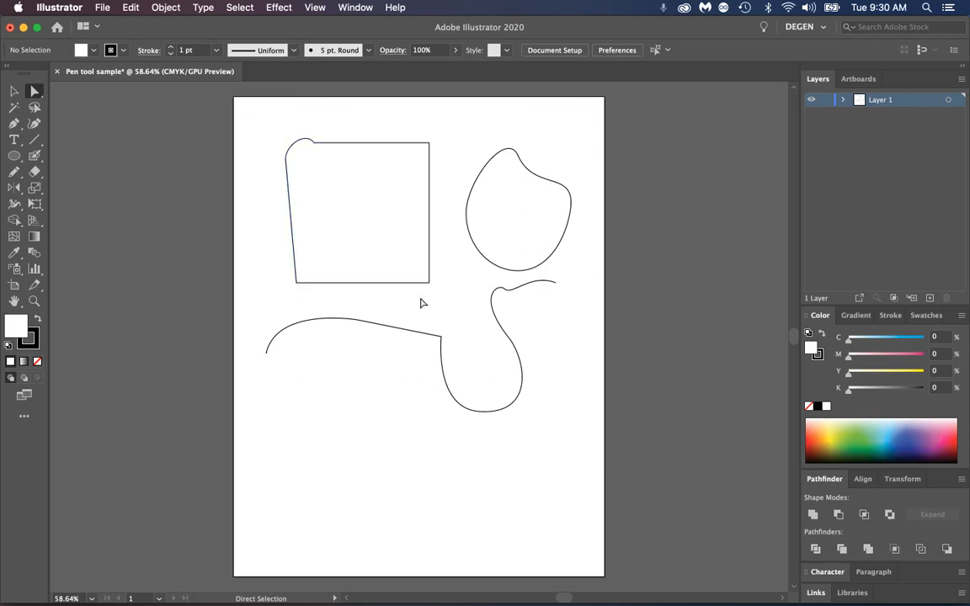
click(441, 337)
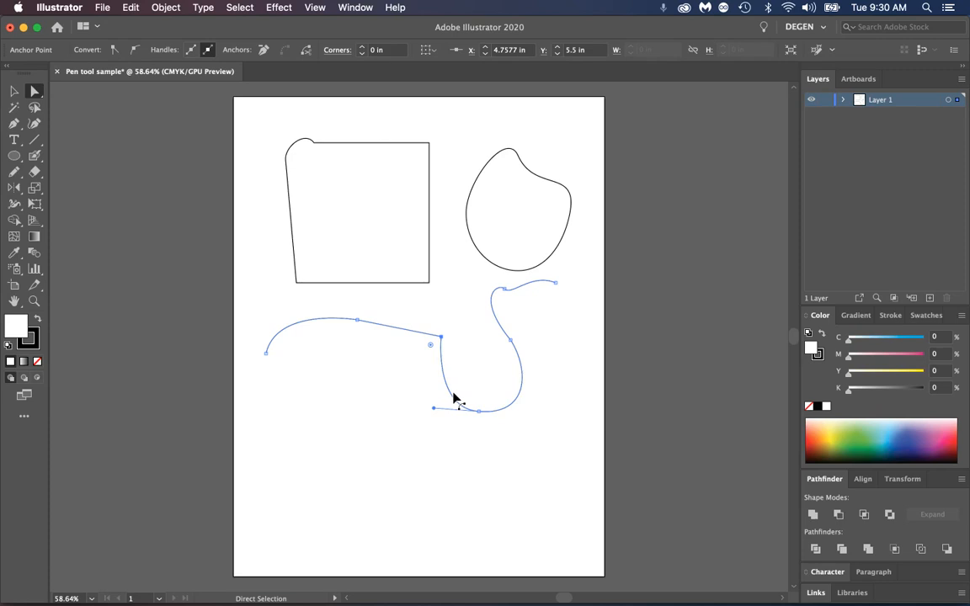
drag(433, 408, 384, 406)
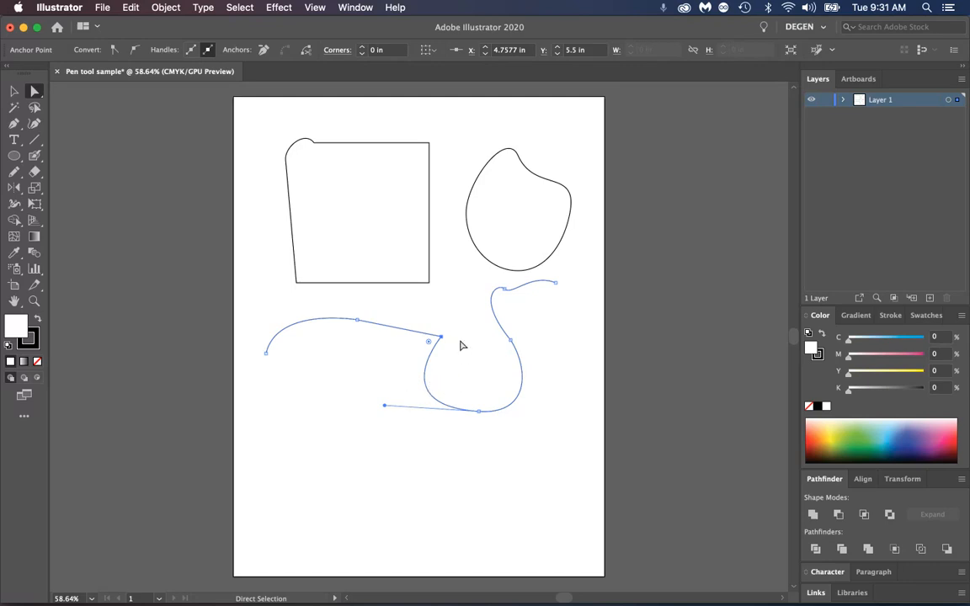
drag(441, 338, 437, 316)
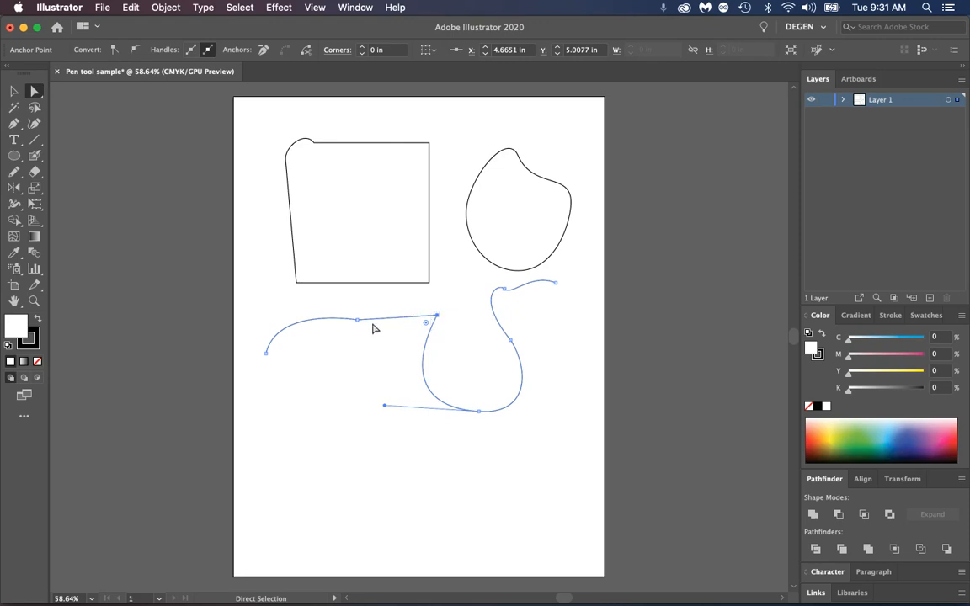
Select all the shapes and the open path on the artboard and delete them
click(456, 313)
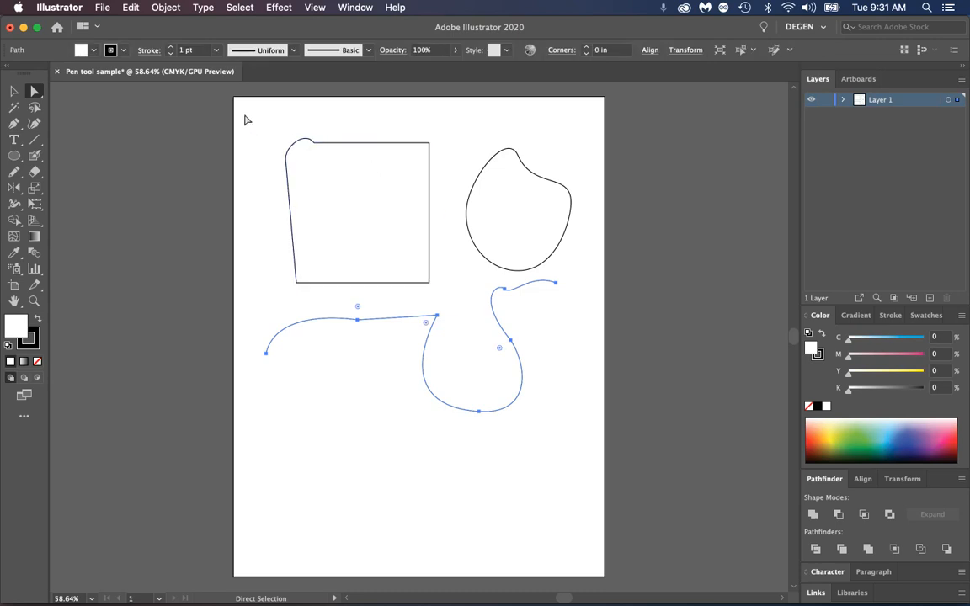
drag(242, 115, 580, 458)
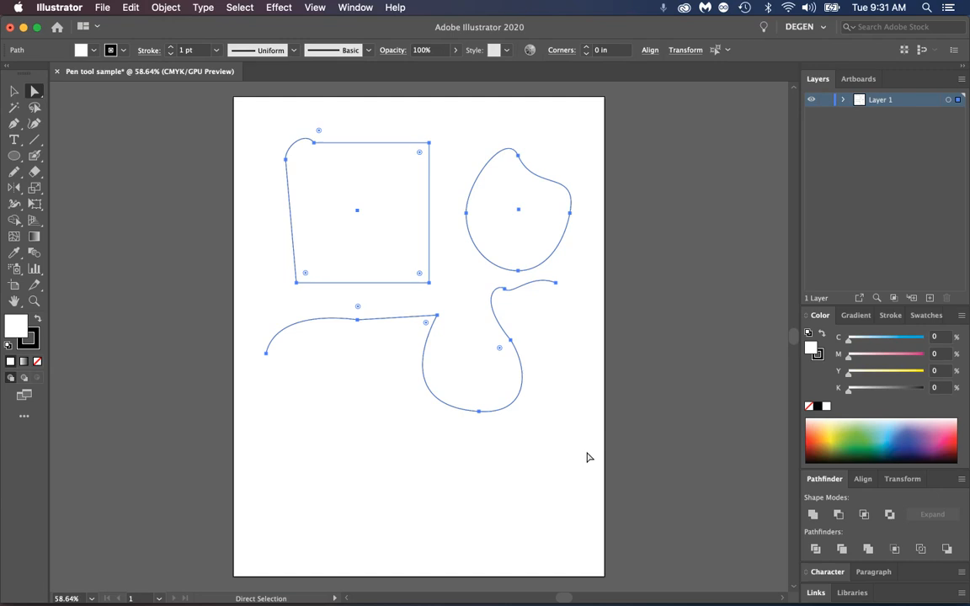
key(Delete)
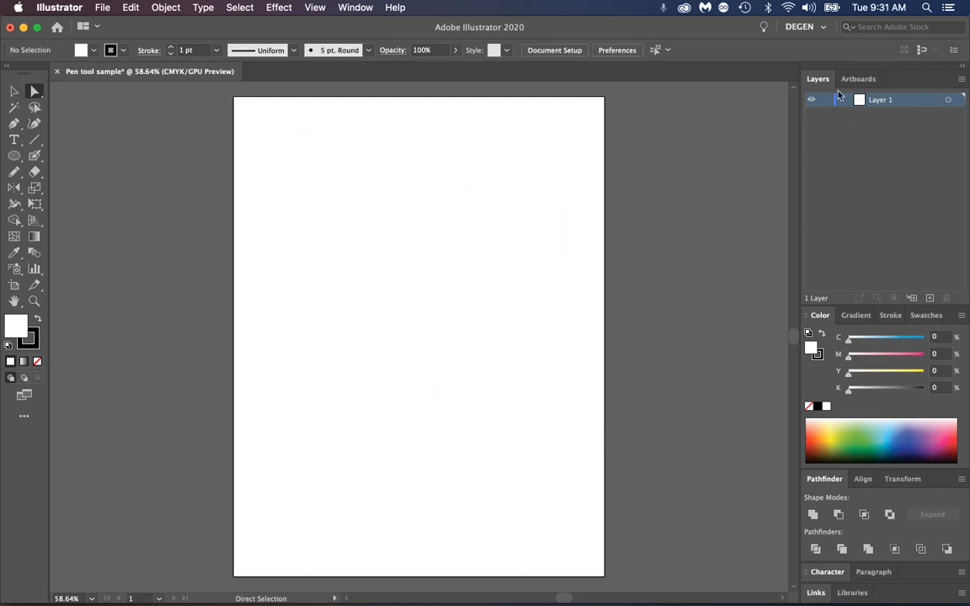
Undock the Layers panel beside the artboard and review its display options without changing them
drag(814, 79, 620, 102)
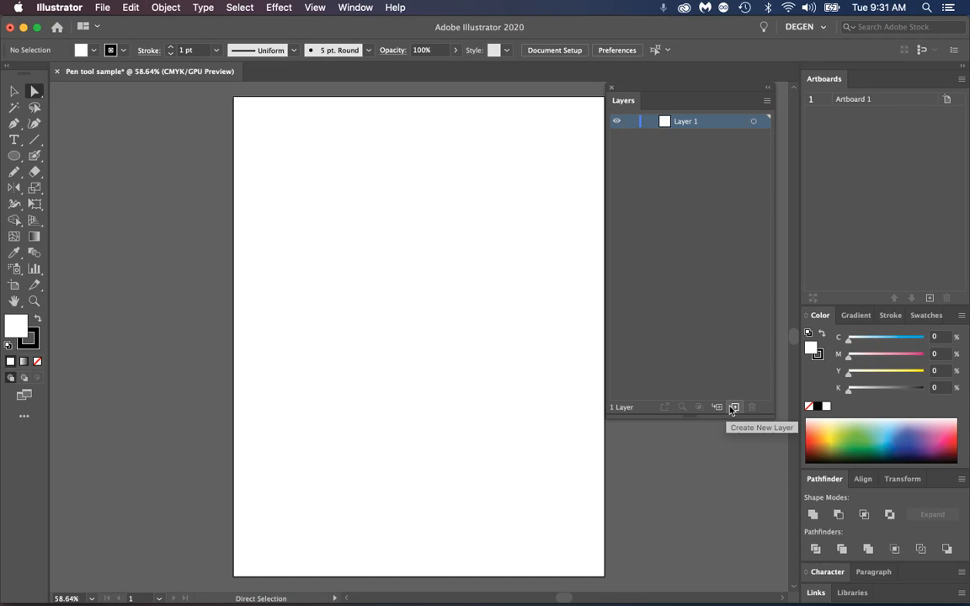
click(767, 102)
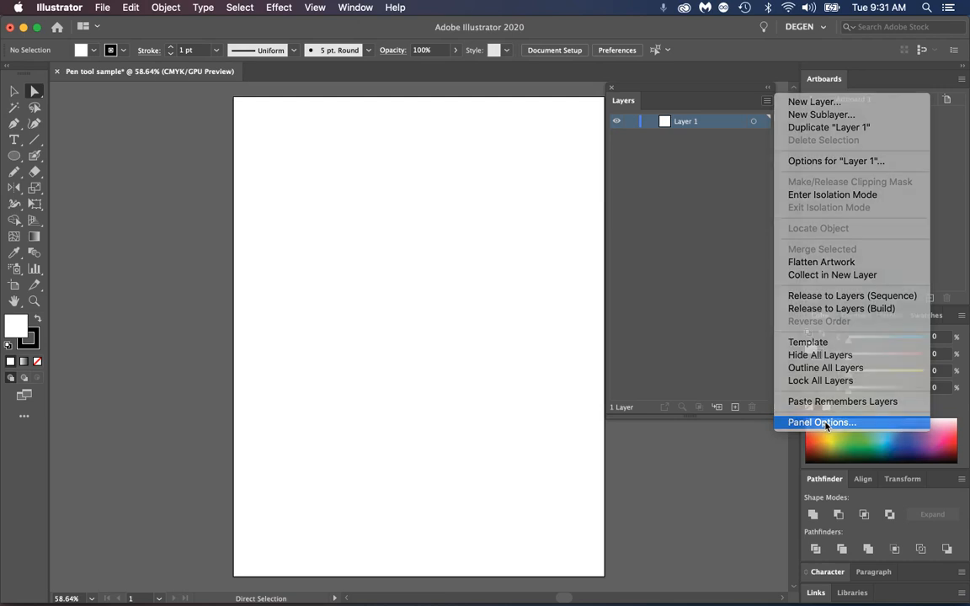
click(825, 424)
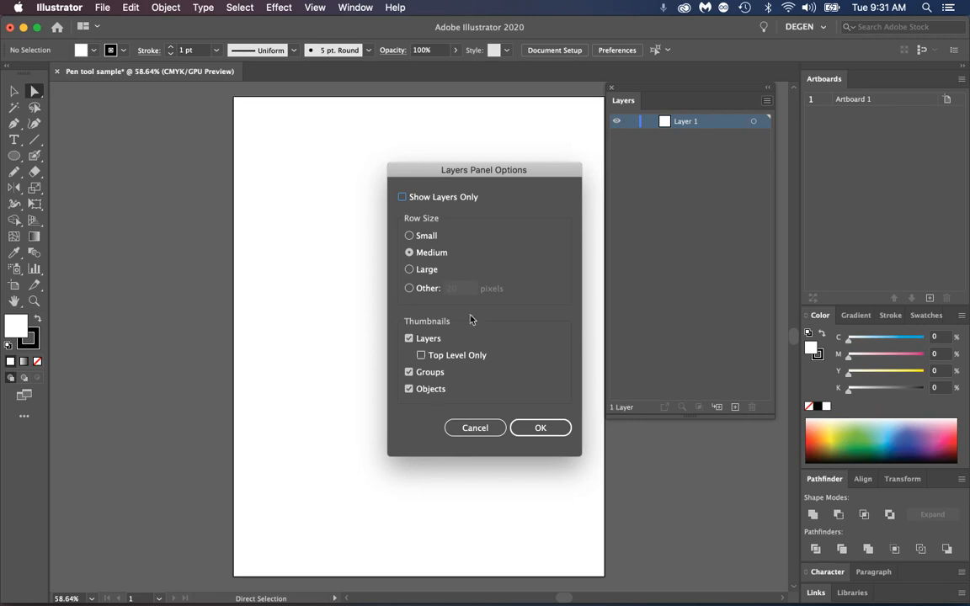
click(475, 429)
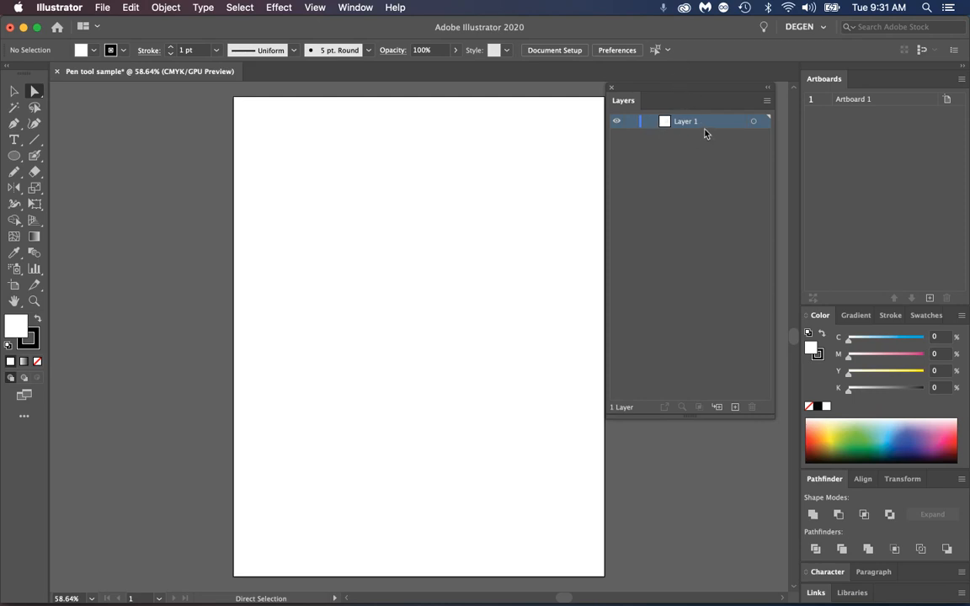
double_click(703, 126)
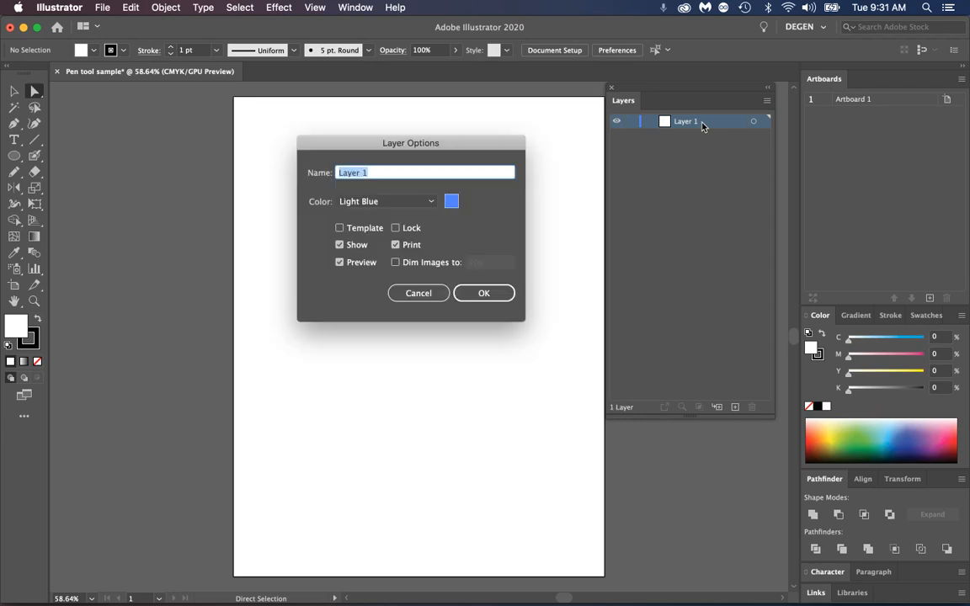
text(Test)
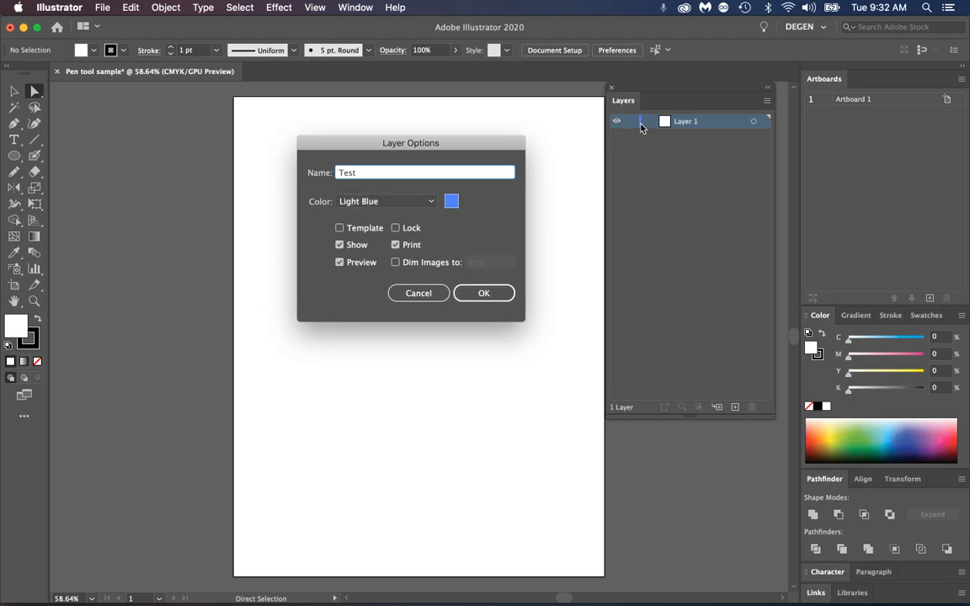
click(431, 203)
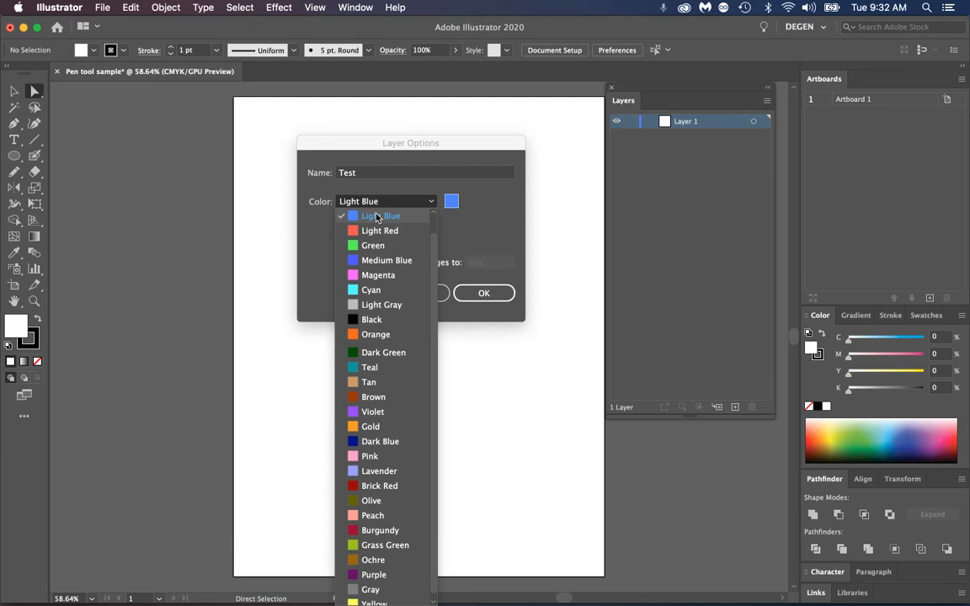
scroll(379, 221, up, 1)
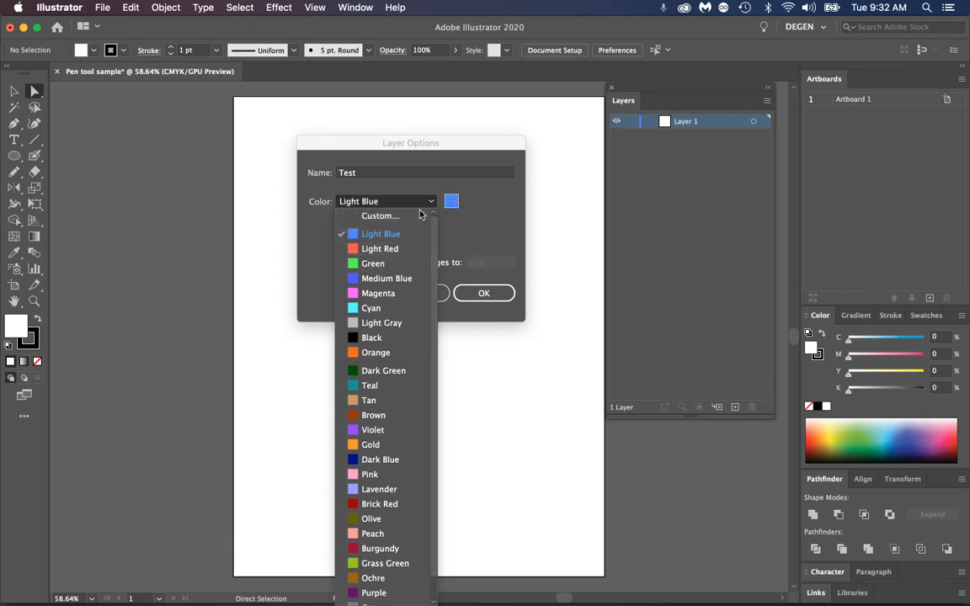
scroll(432, 248, down, 1)
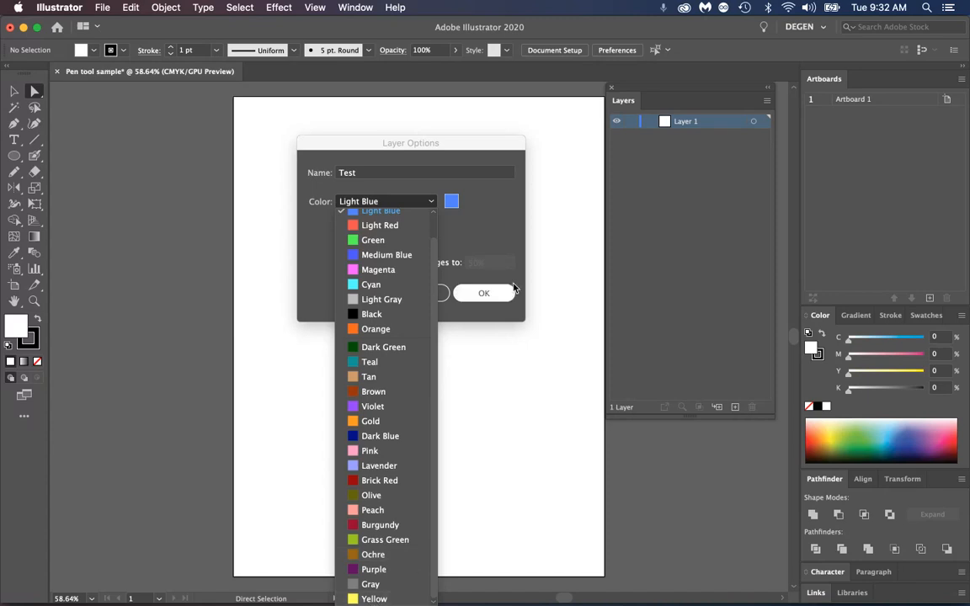
click(498, 234)
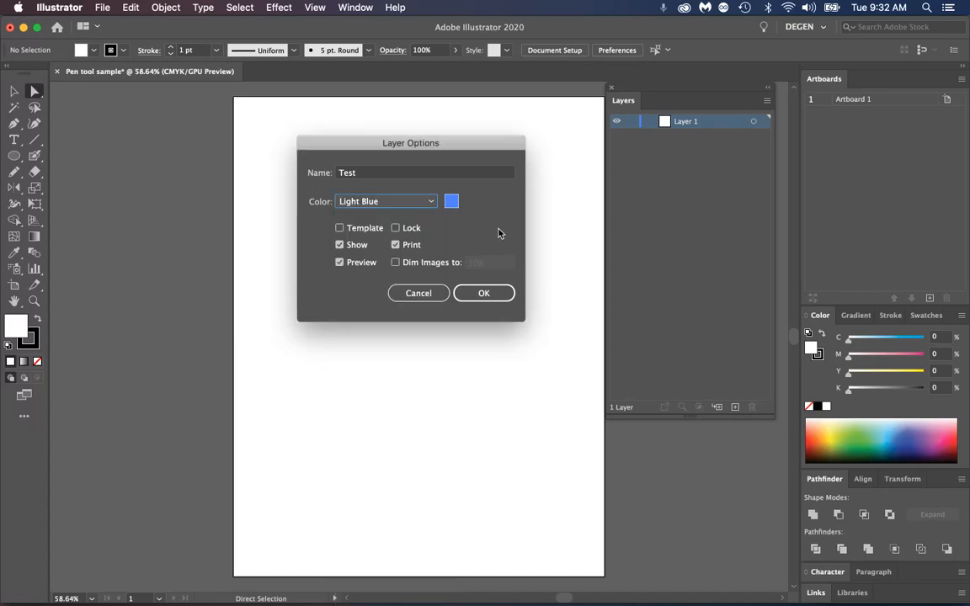
click(418, 294)
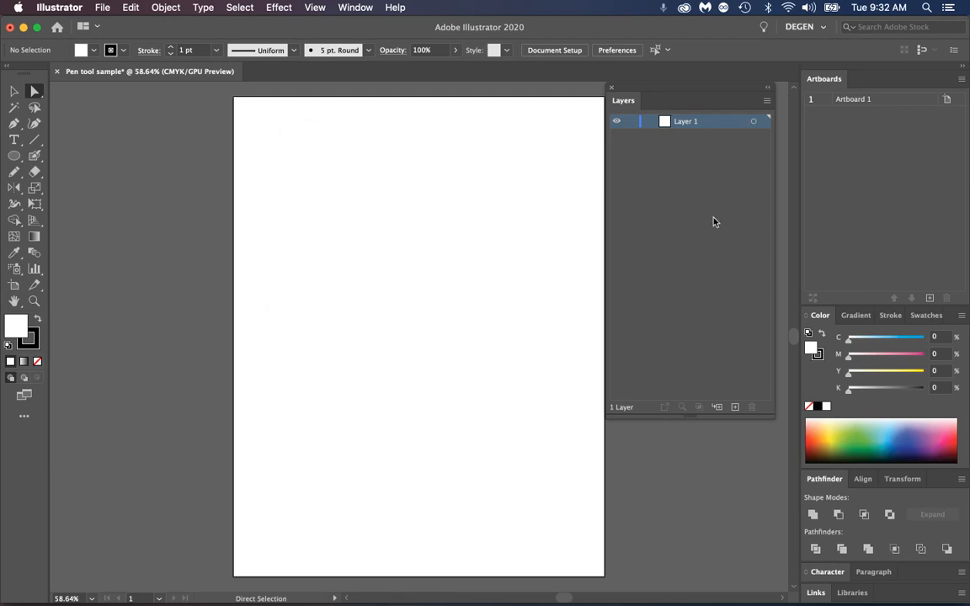
Rename Layer 1 as Test directly in the layer list
double_click(685, 124)
text(Test)
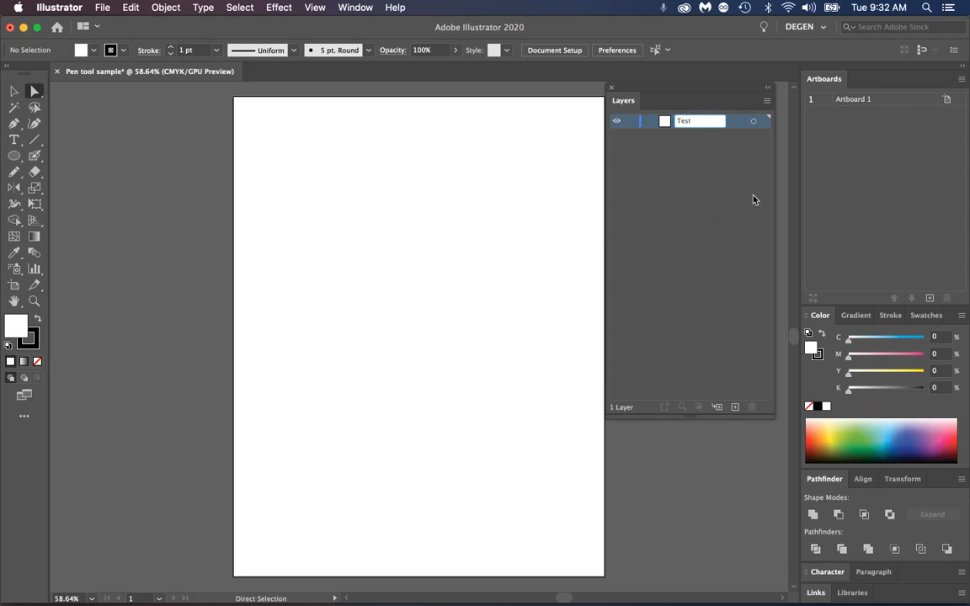
key(Return)
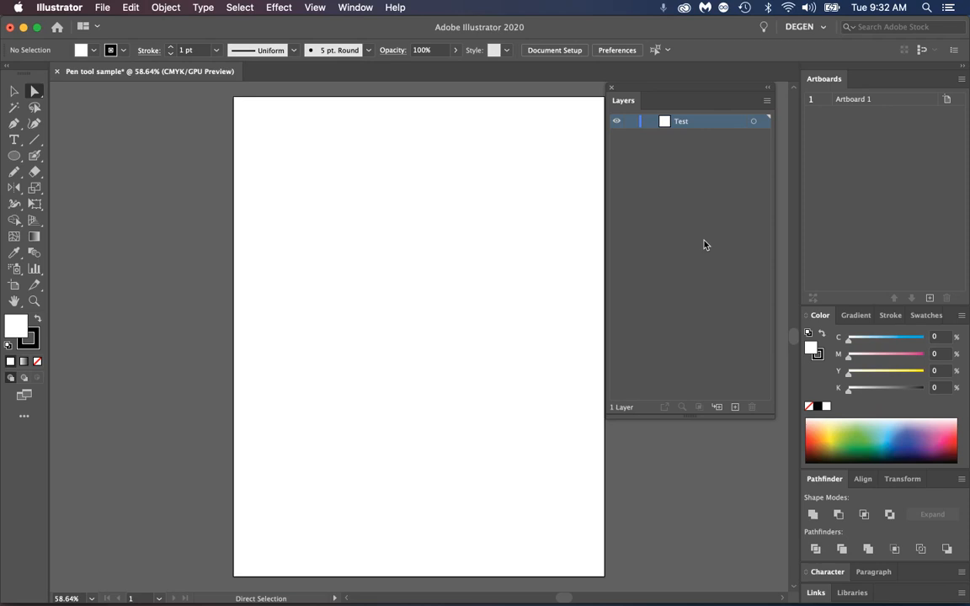
Add two new layers above Test, create a sublayer inside Test, and collapse the Test layer
click(734, 406)
click(735, 407)
click(689, 150)
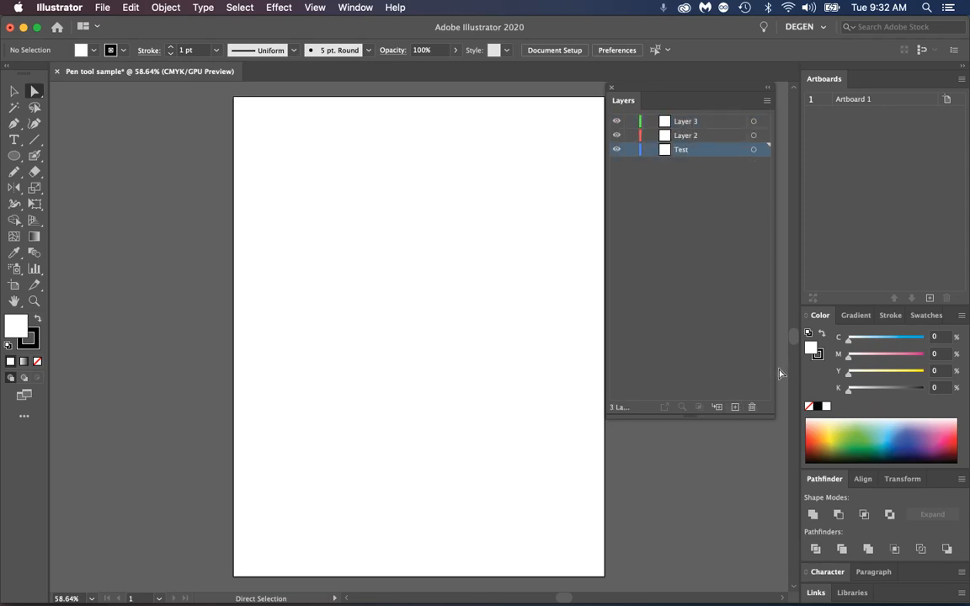
click(717, 408)
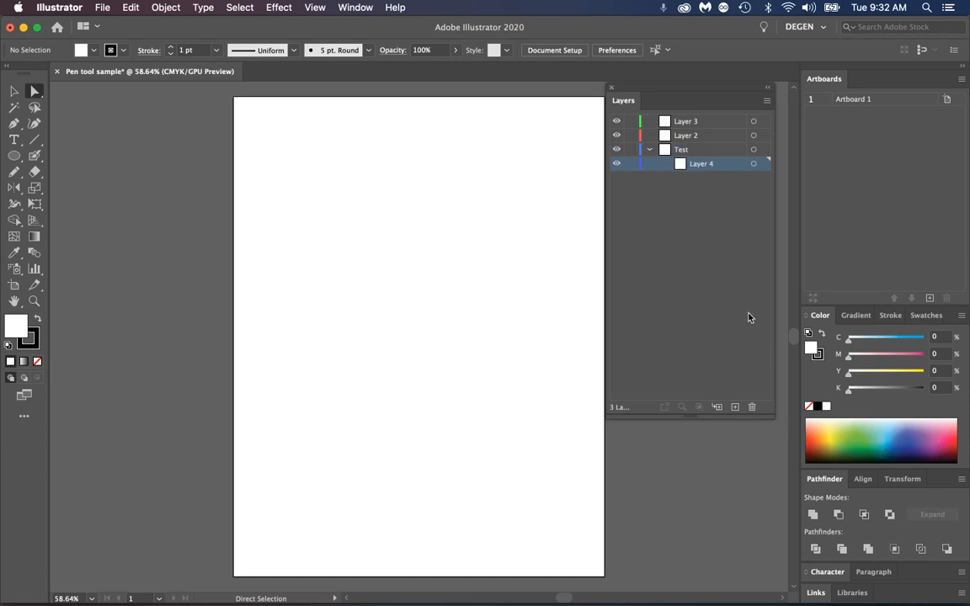
click(650, 150)
click(650, 150)
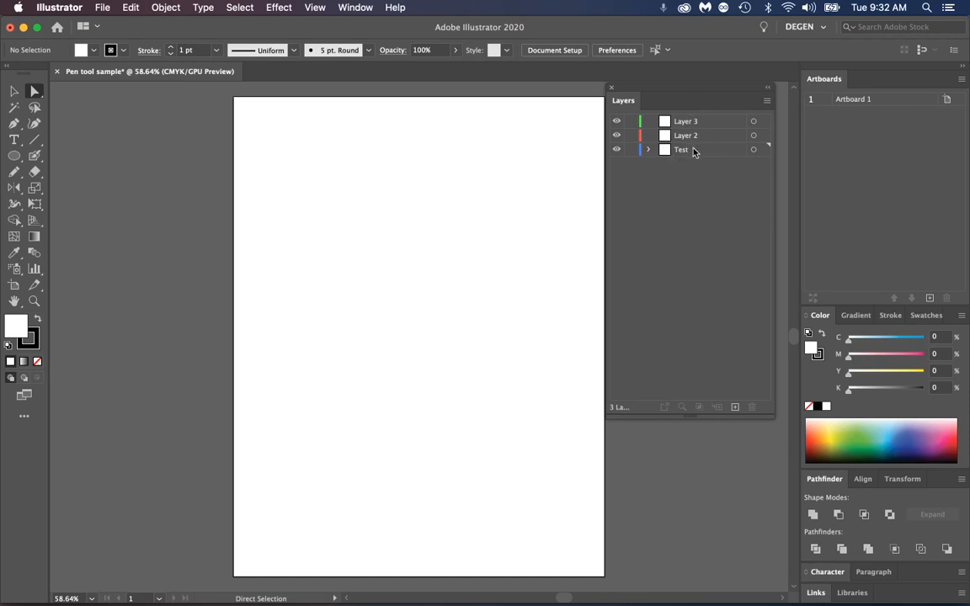
Select Layer 3 and Layer 2 together and delete both
click(704, 123)
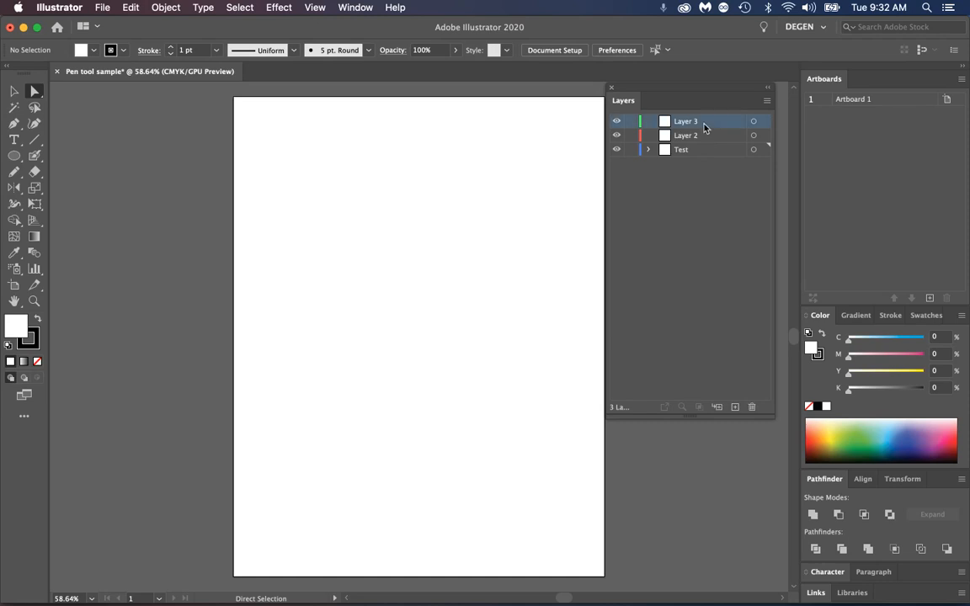
shift+click(699, 137)
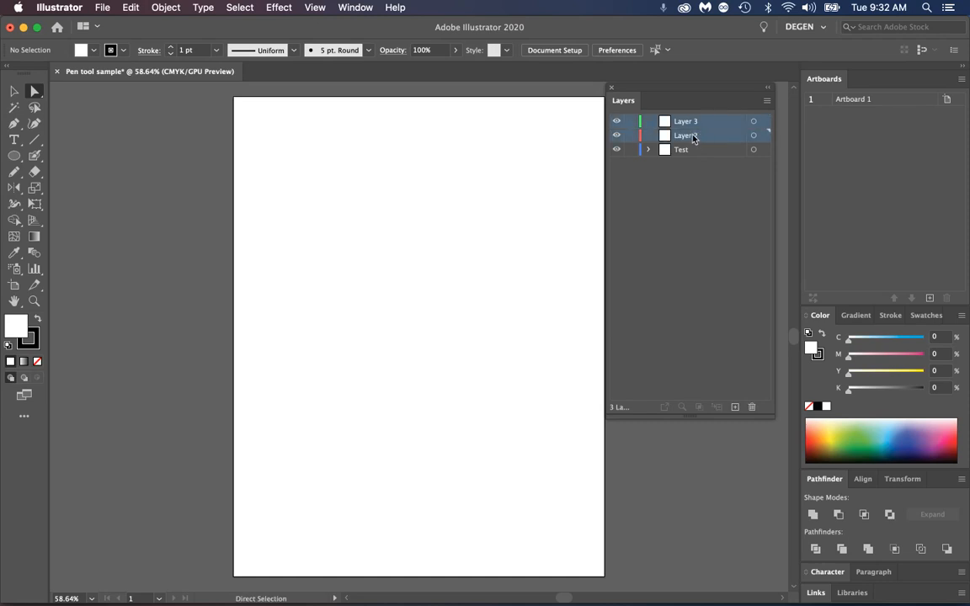
click(753, 407)
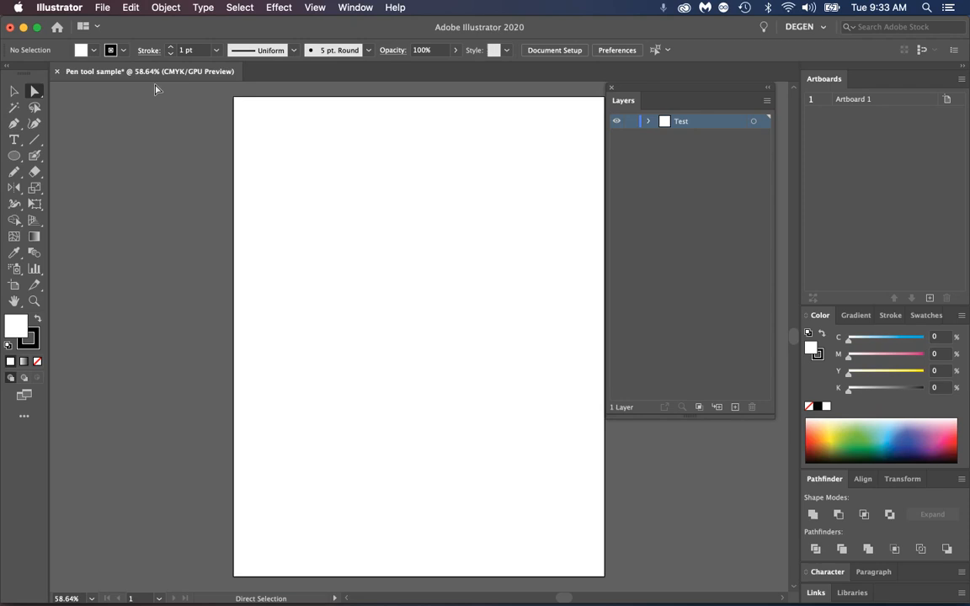
Choose Sailboat-01.jpg from the Desktop's Pen tool sample folder for placing, with linking on and the template option off
click(102, 7)
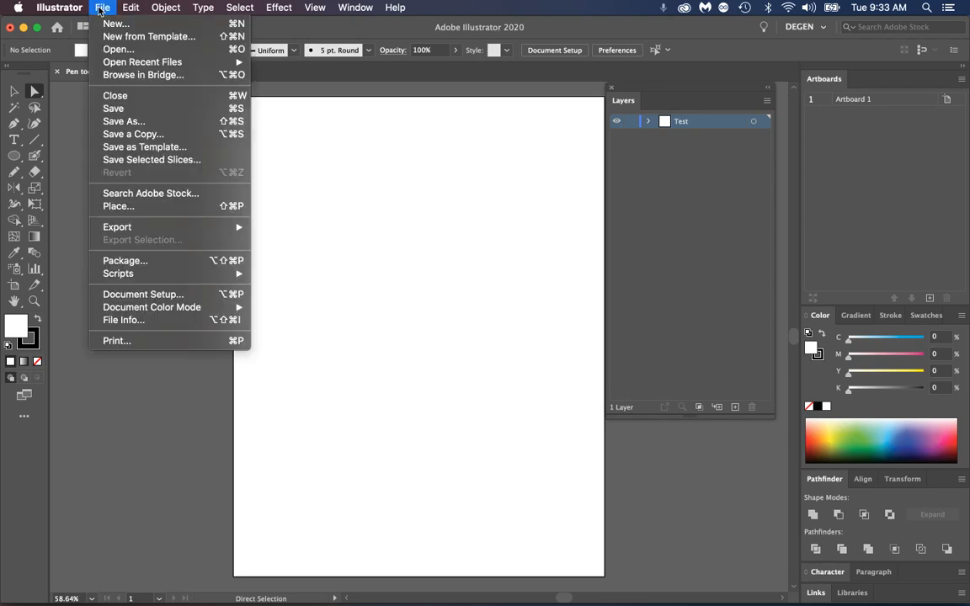
click(165, 209)
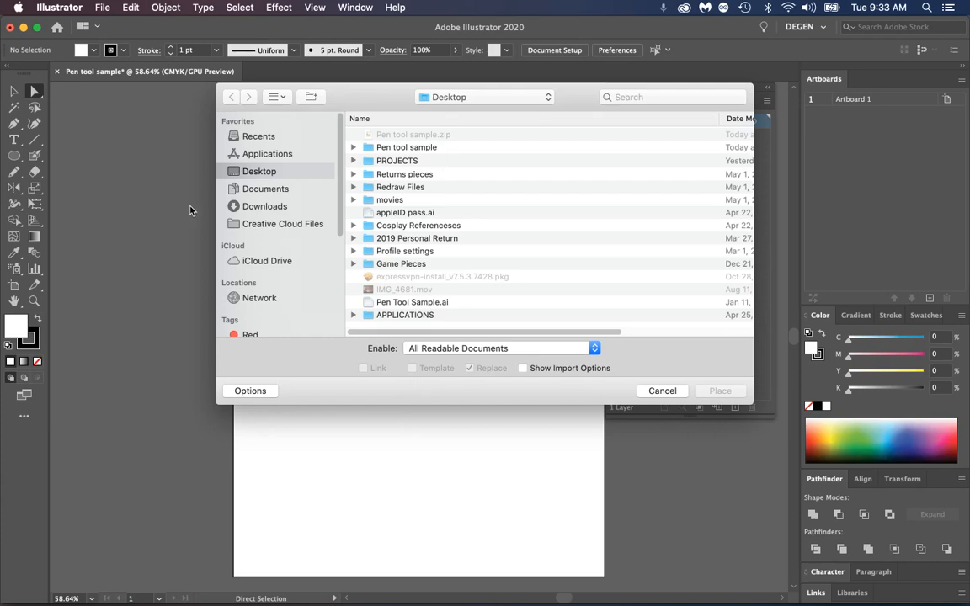
double_click(372, 148)
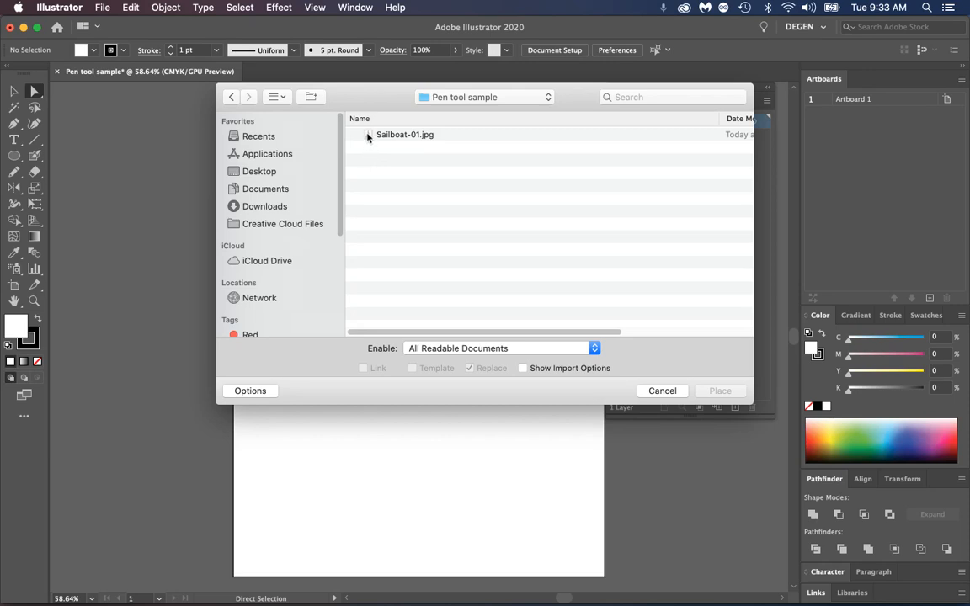
click(369, 135)
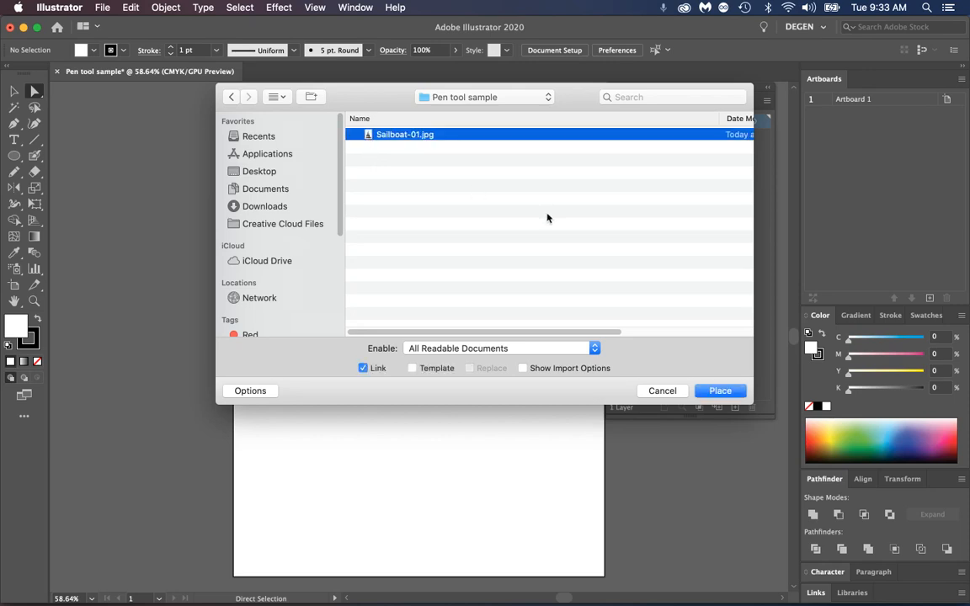
click(363, 369)
click(363, 369)
click(364, 369)
click(363, 370)
click(428, 372)
click(435, 373)
Try placing the linked sailboat image at its default size near the artboard's upper-left corner
key(Return)
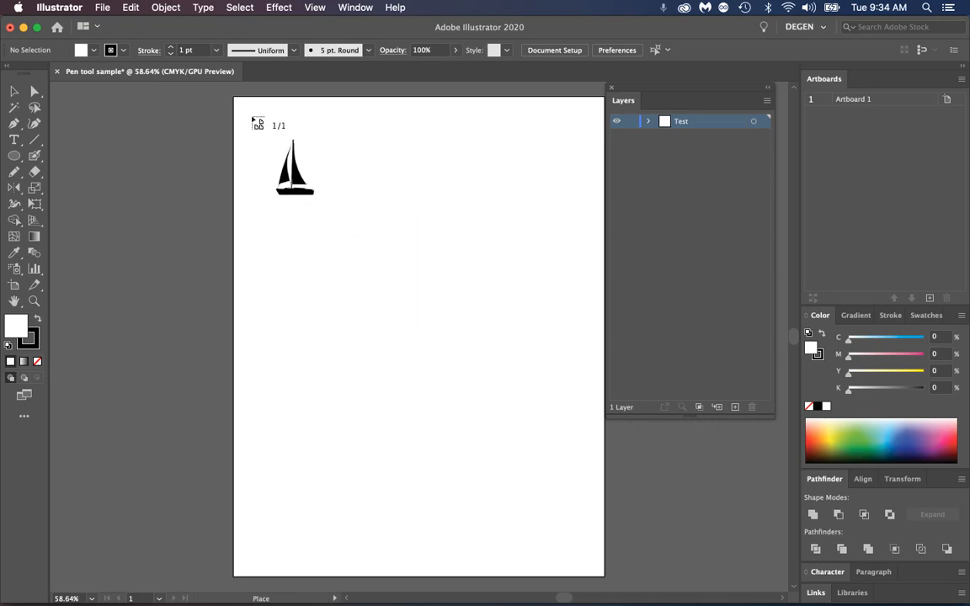
click(252, 119)
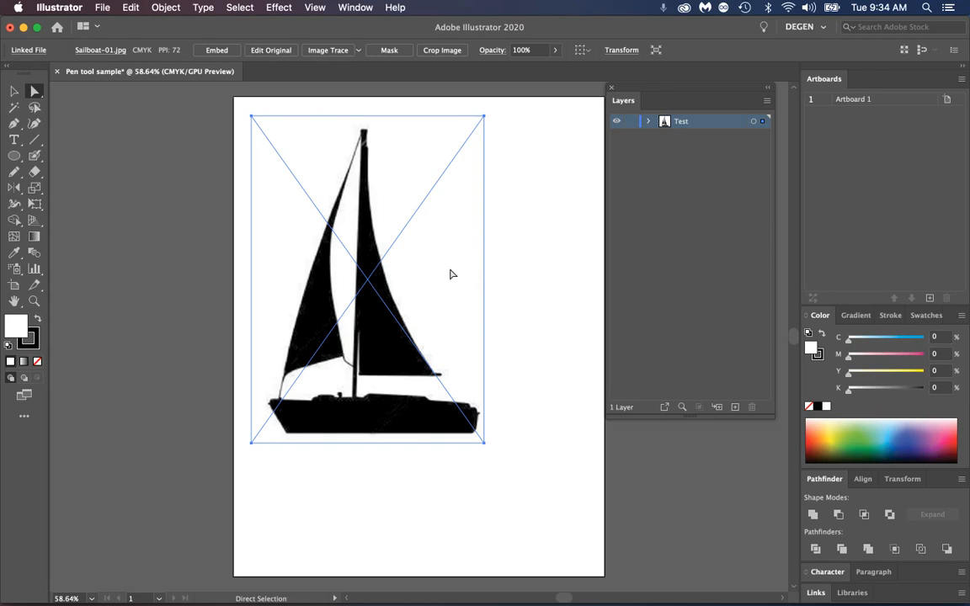
key(super+z)
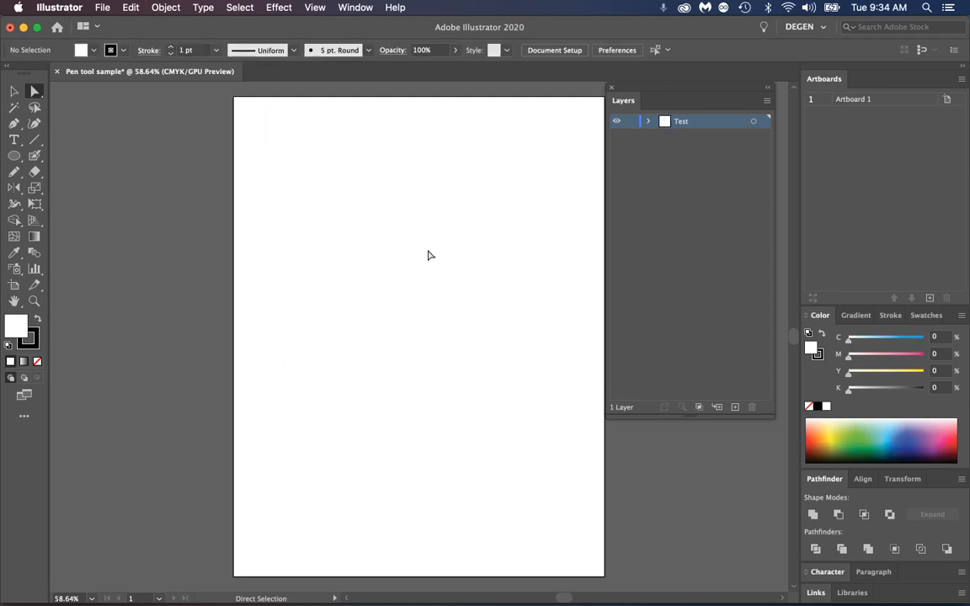
Place Sailboat-01.jpg as a linked image scaled to about 6.42 by 9.03 in on the artboard
click(104, 11)
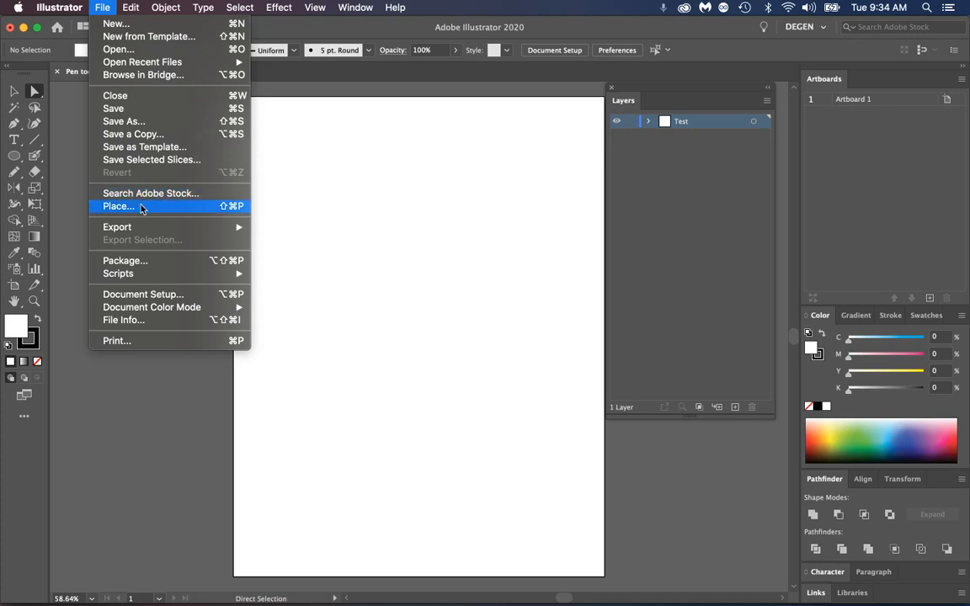
click(118, 206)
click(362, 133)
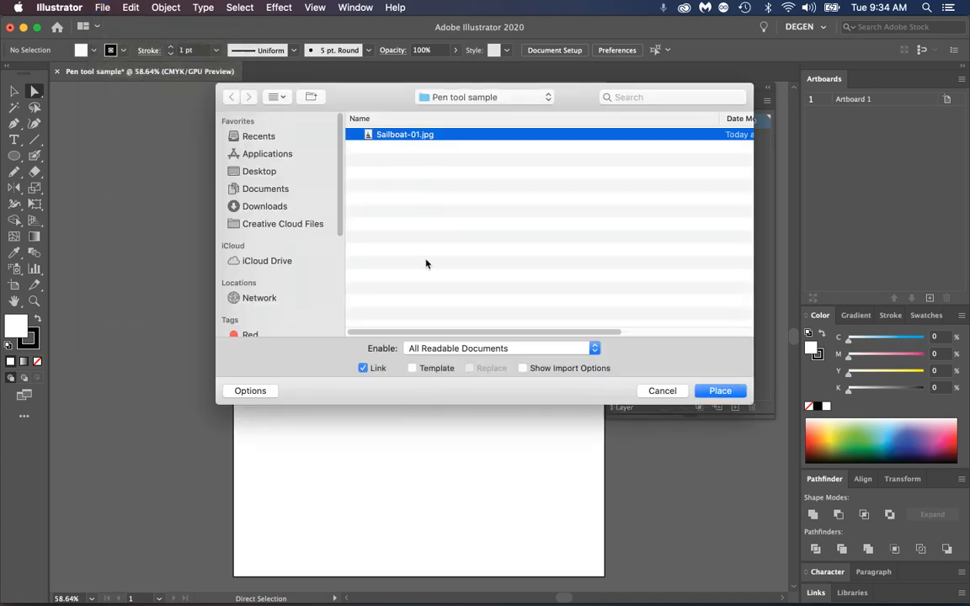
click(716, 391)
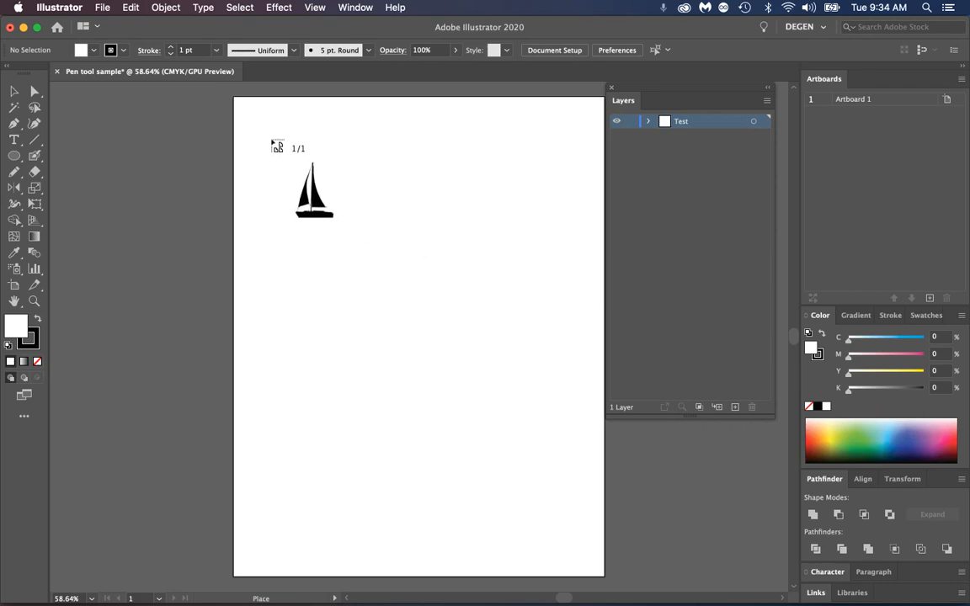
drag(358, 234, 617, 527)
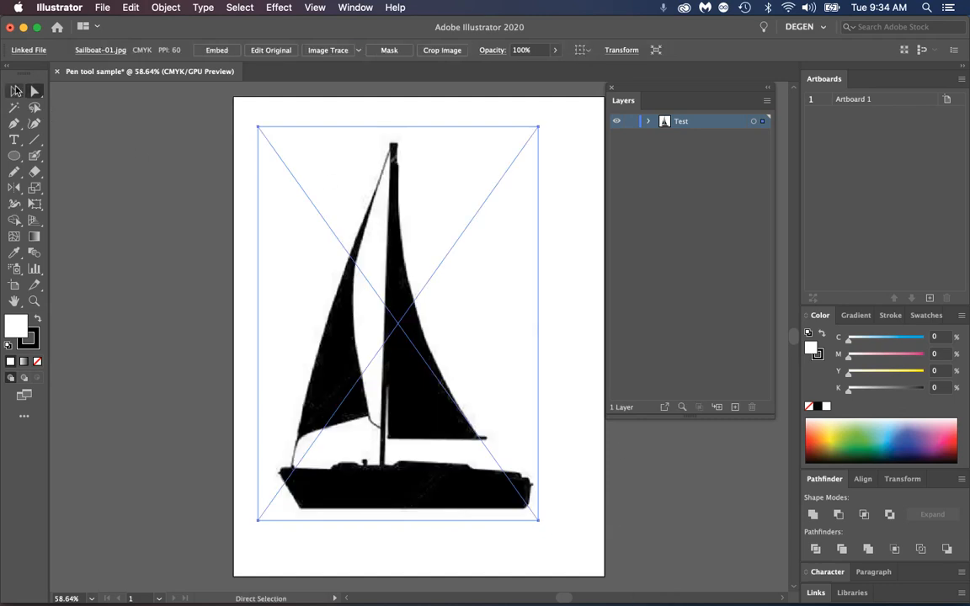
Centre the sailboat image horizontally and vertically relative to the artboard, and leave the Align panel docked with Pathfinder and Transform
click(15, 91)
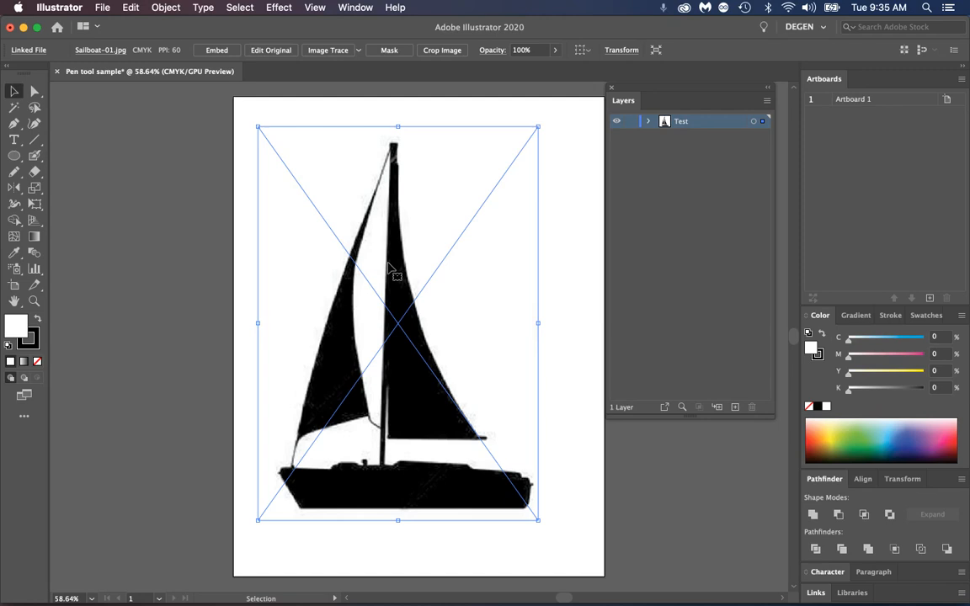
click(865, 481)
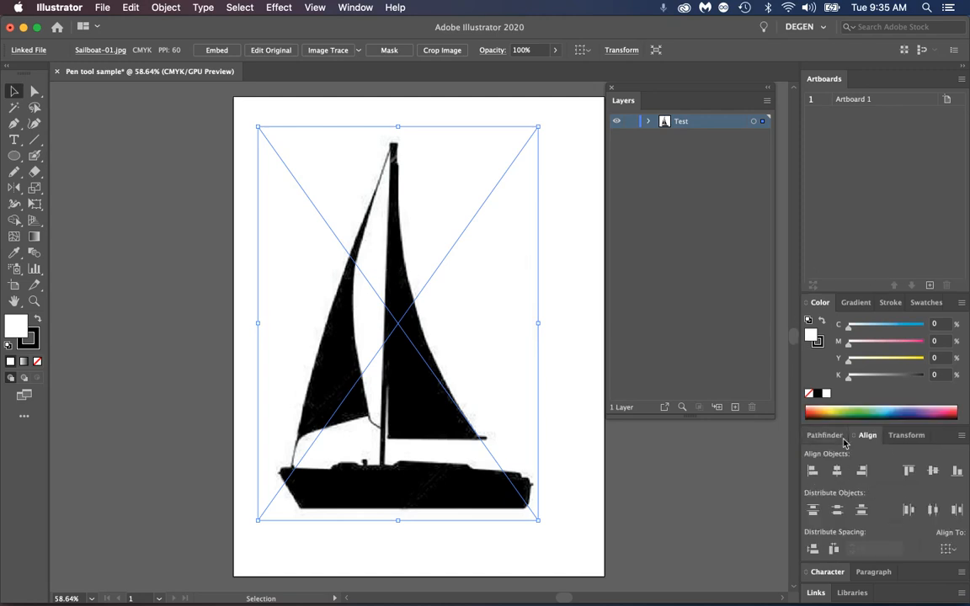
drag(863, 437, 605, 139)
click(735, 267)
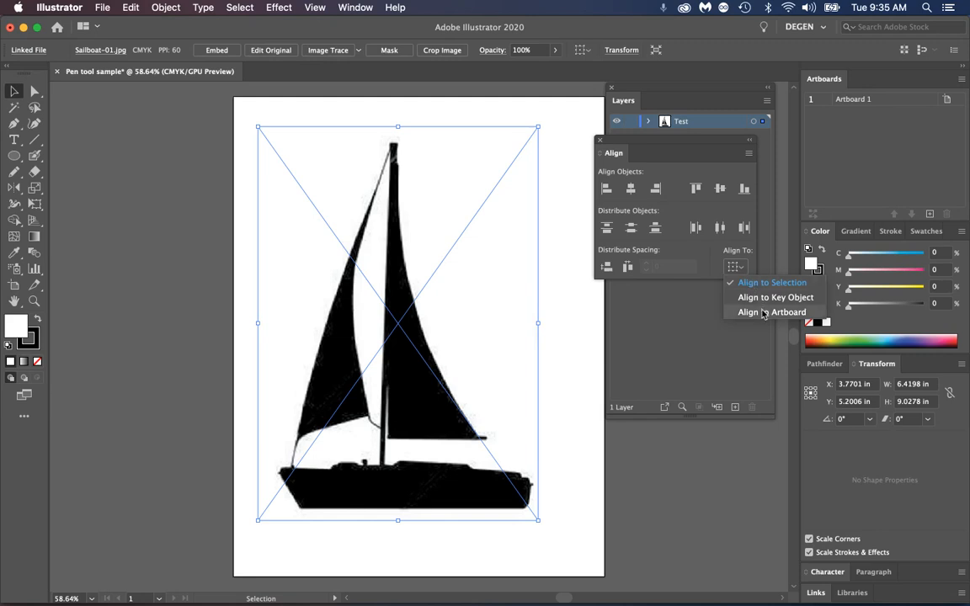
click(764, 311)
click(631, 189)
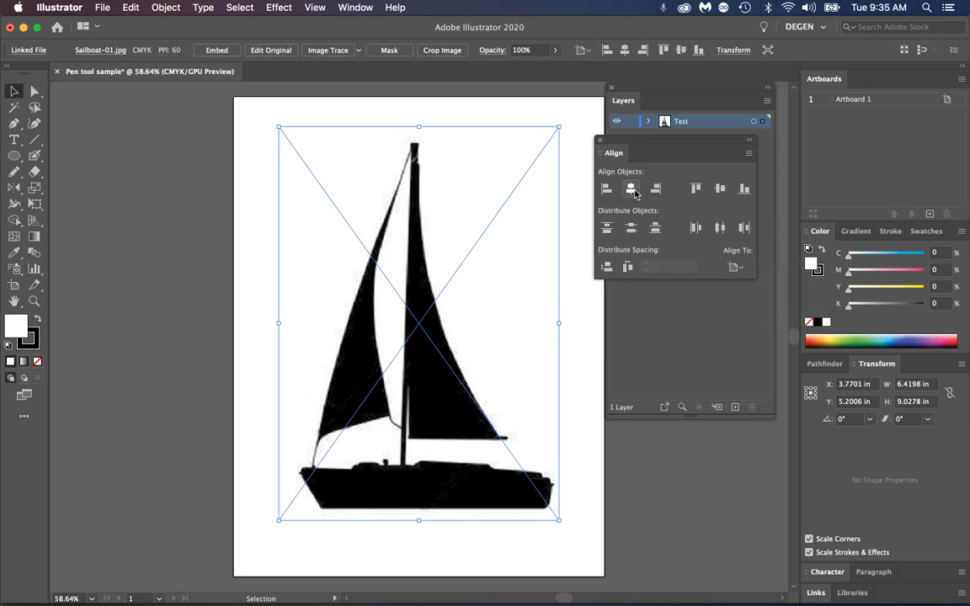
click(721, 189)
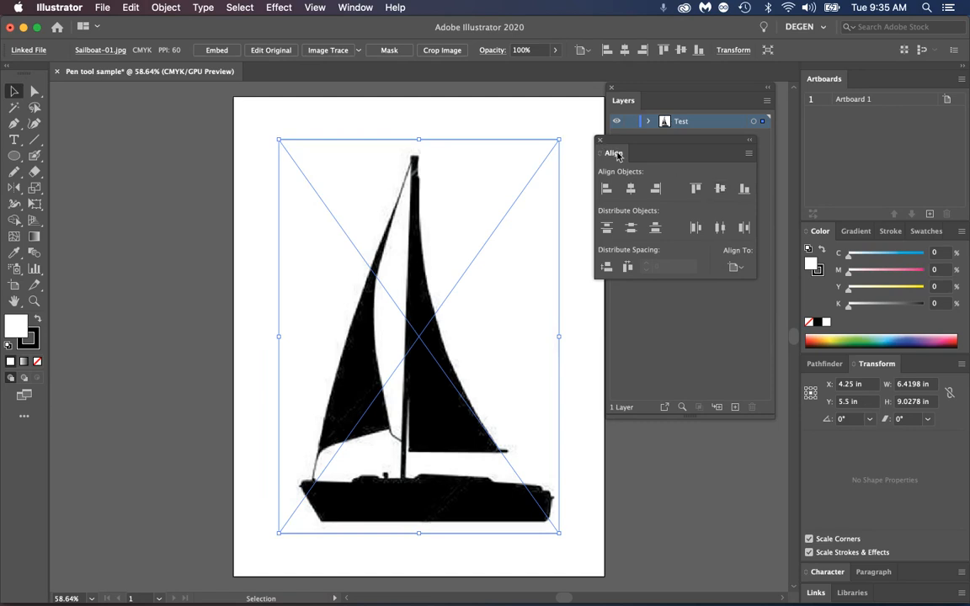
drag(617, 150, 907, 371)
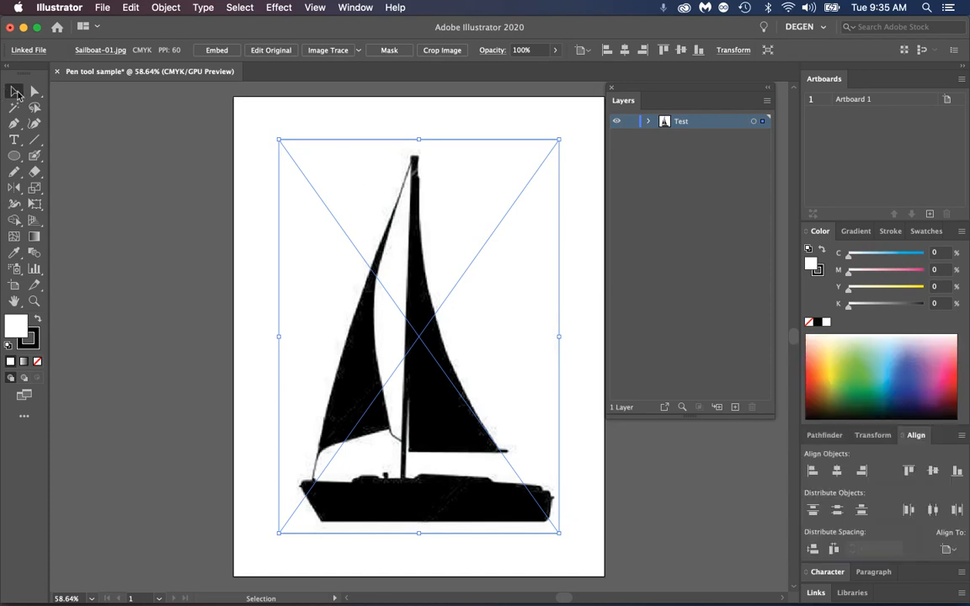
Select the placed sailboat image to examine its linked-image frame and diagonals, and deselect it again
click(240, 126)
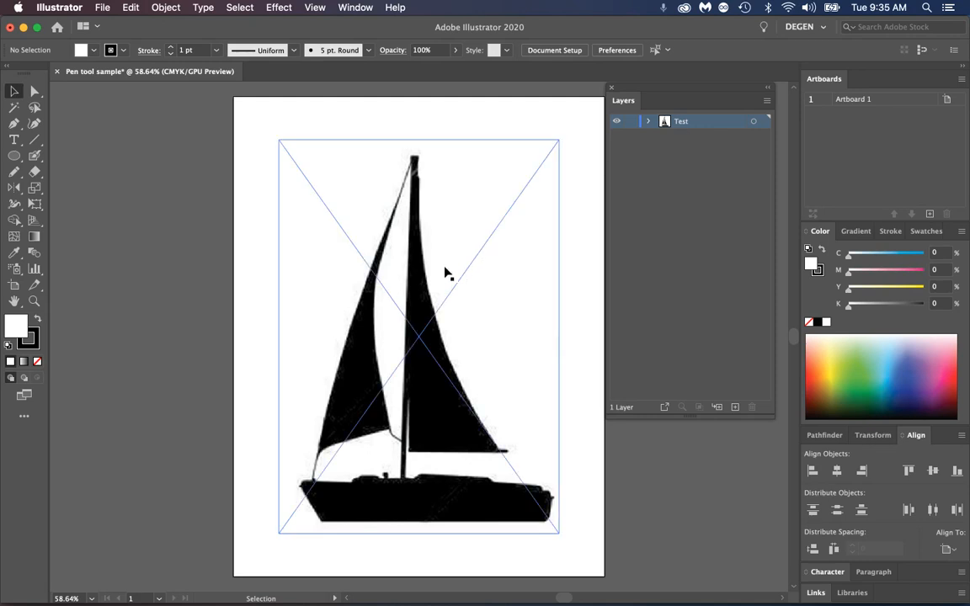
click(427, 290)
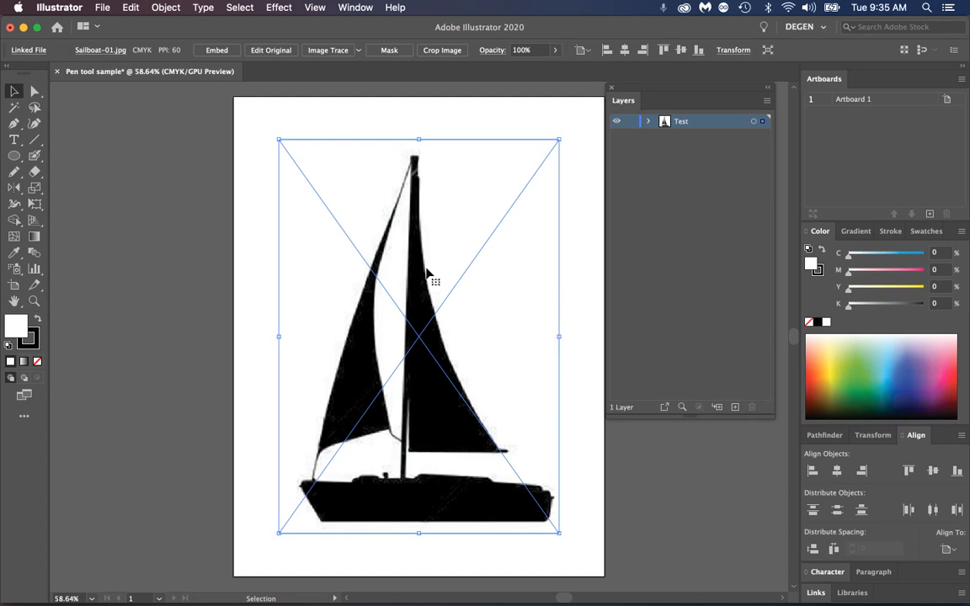
click(431, 95)
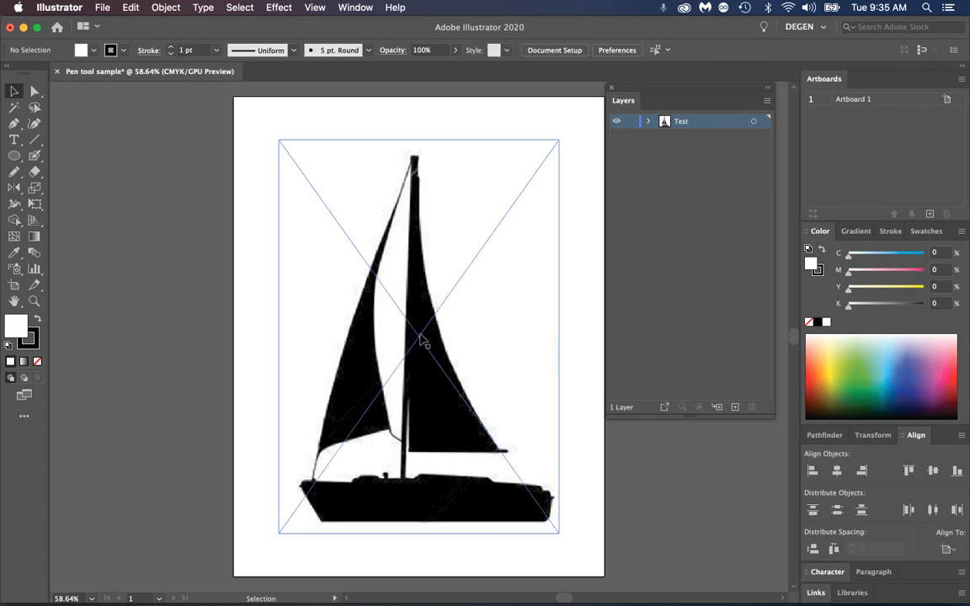
Compare the placed image in Outline and Preview views, ending in Preview
click(315, 8)
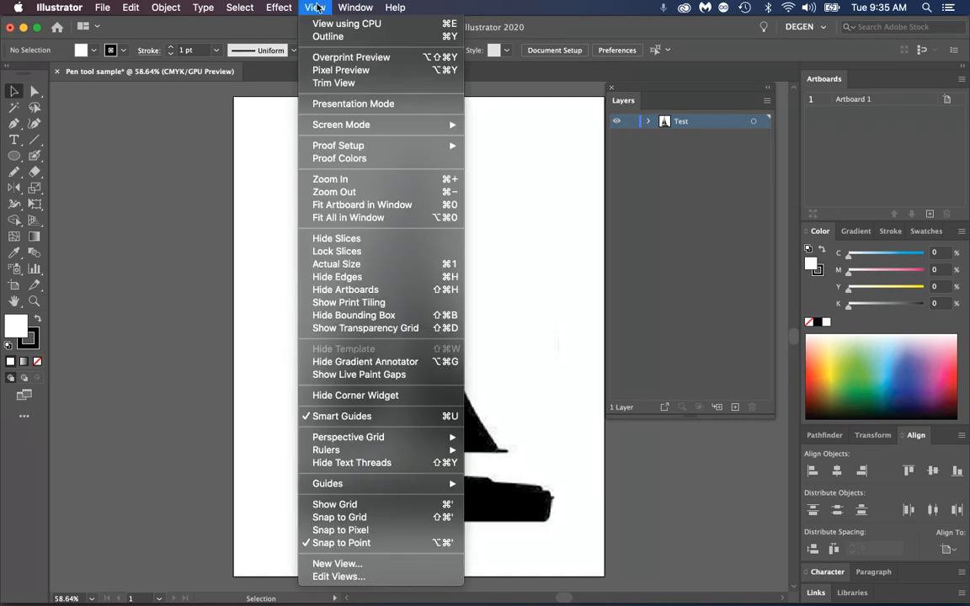
click(360, 39)
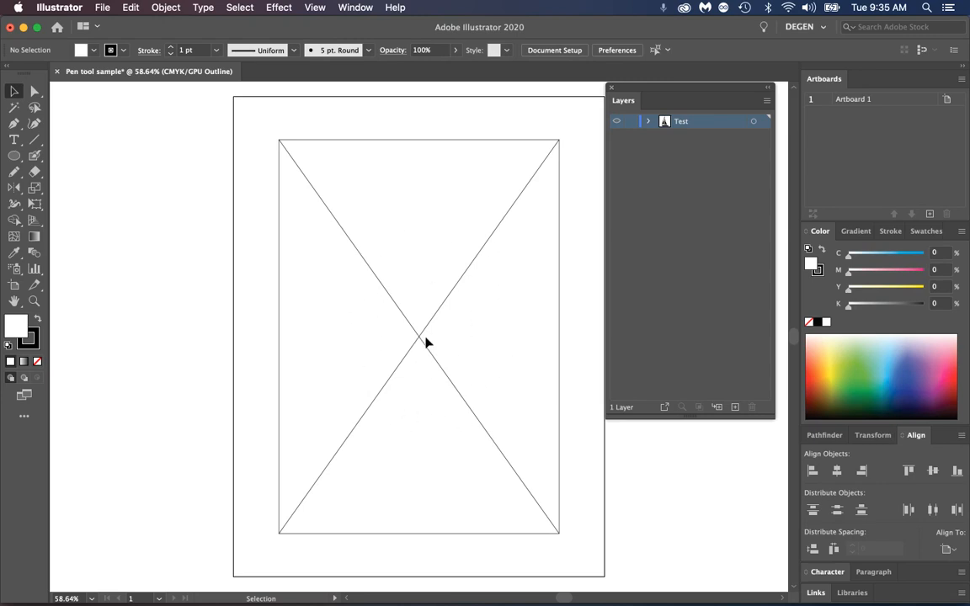
click(315, 8)
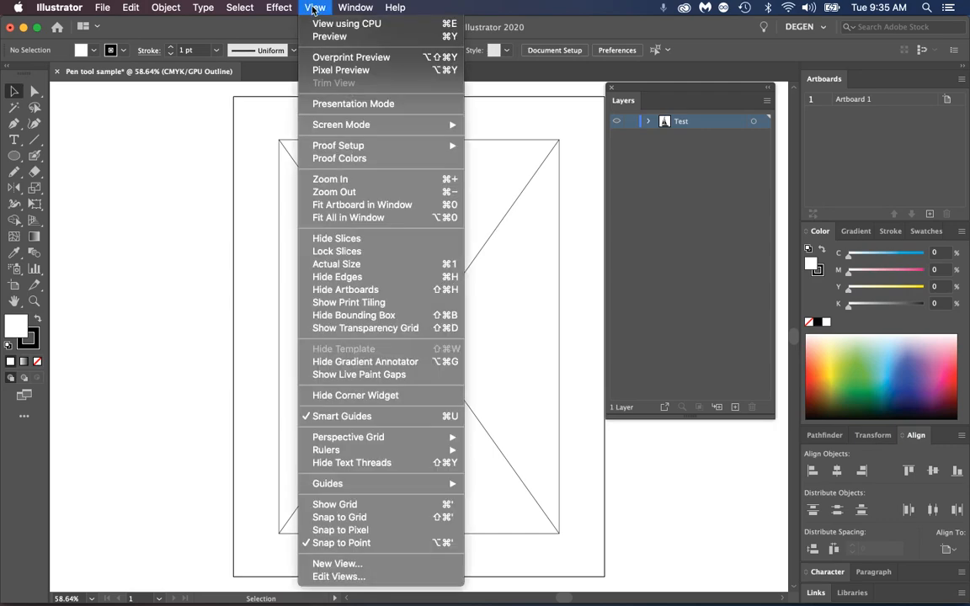
click(321, 38)
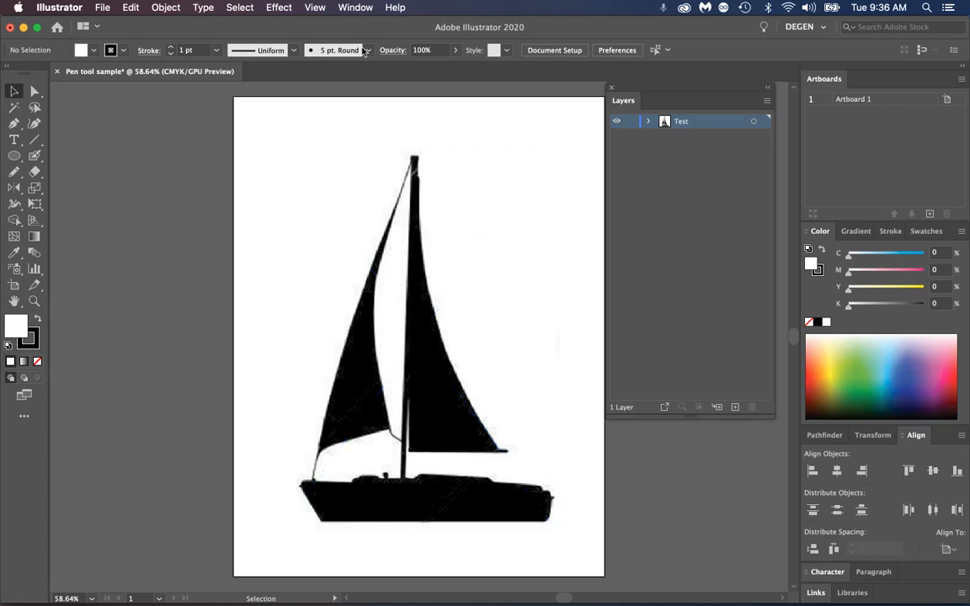
click(312, 9)
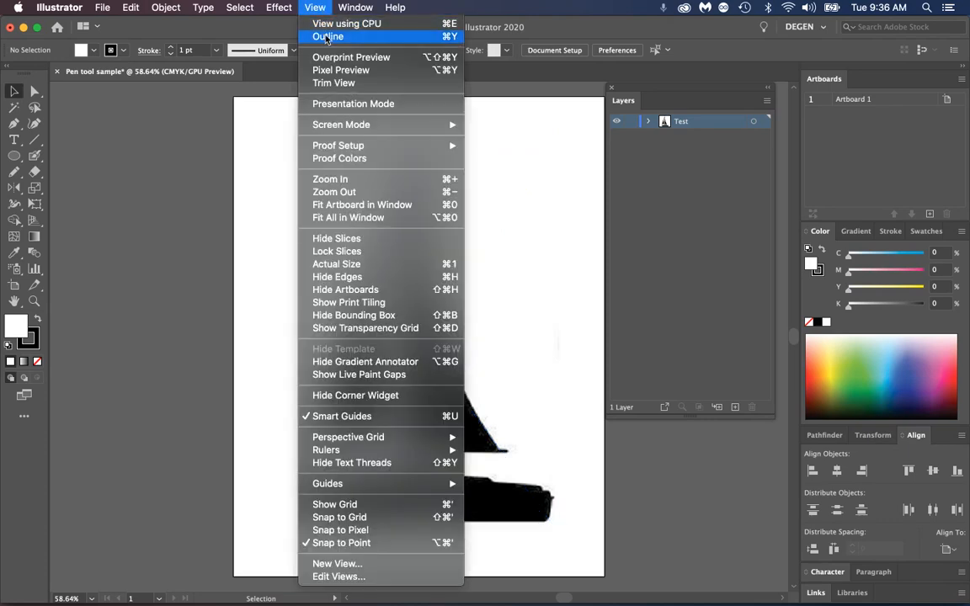
click(327, 37)
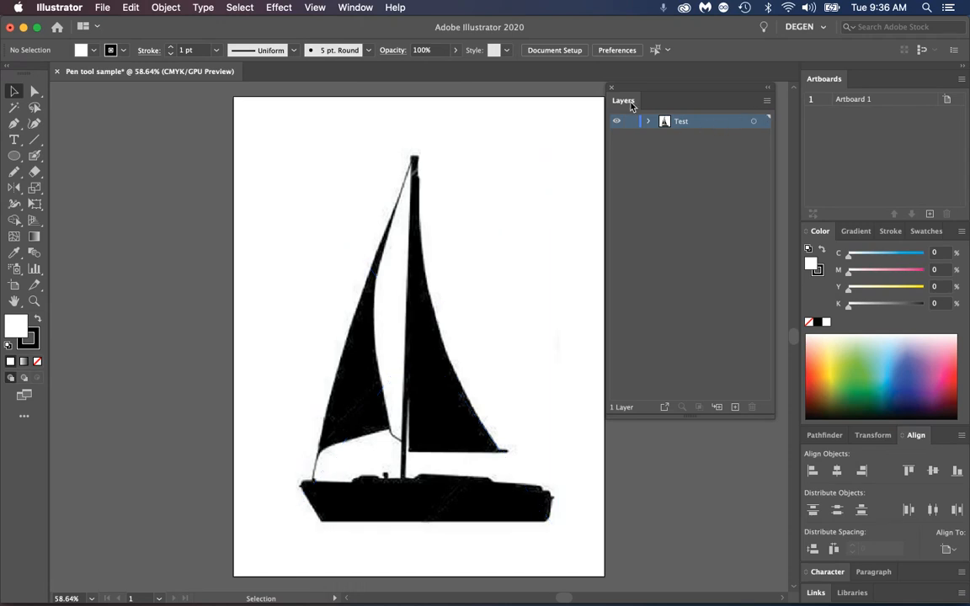
Rename the Test layer as Template, make it a template layer with images dimmed to 75%, and keep it locked
double_click(704, 125)
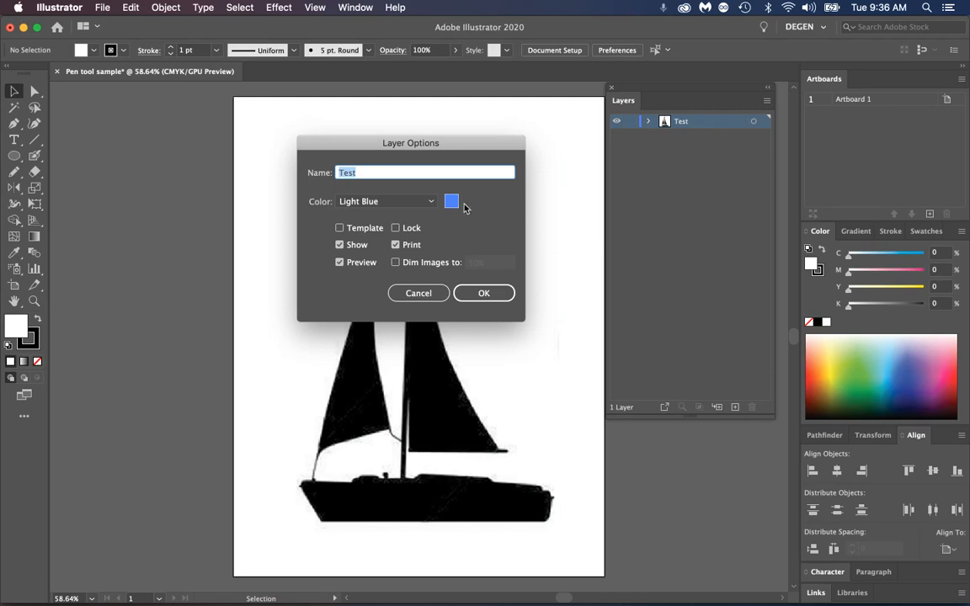
text(Template)
click(345, 228)
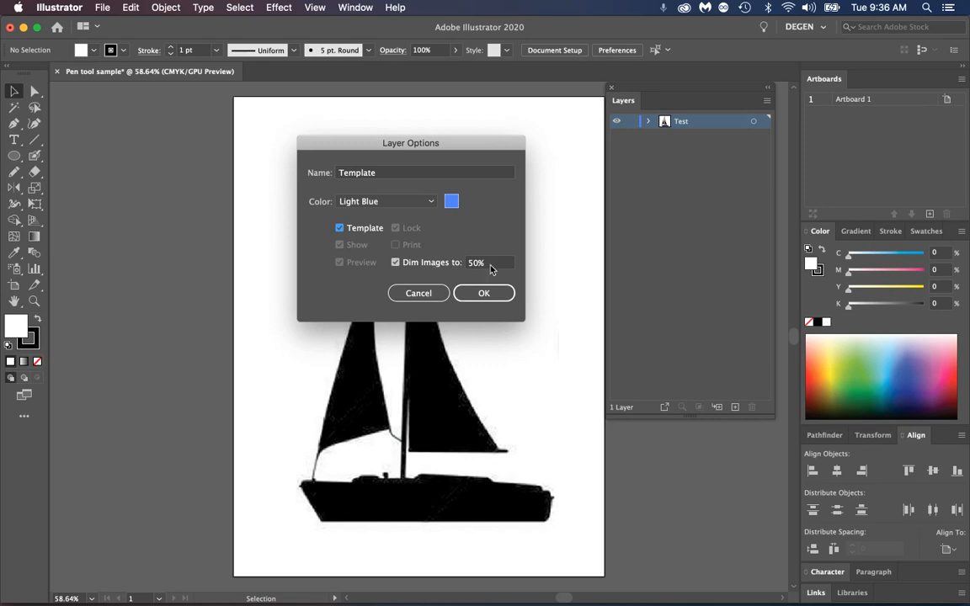
key(Tab)
text(1)
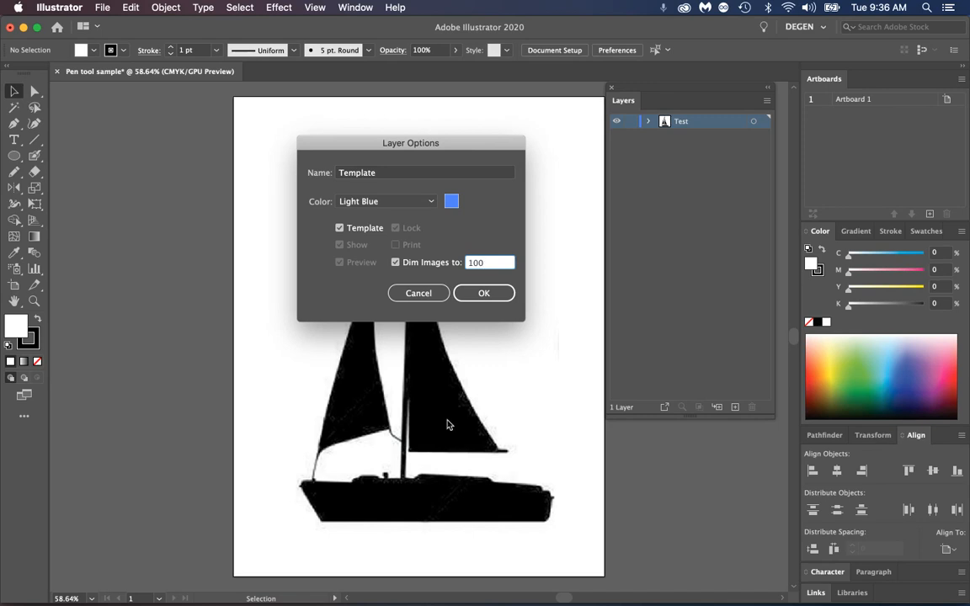
double_click(486, 262)
text(75)
click(500, 301)
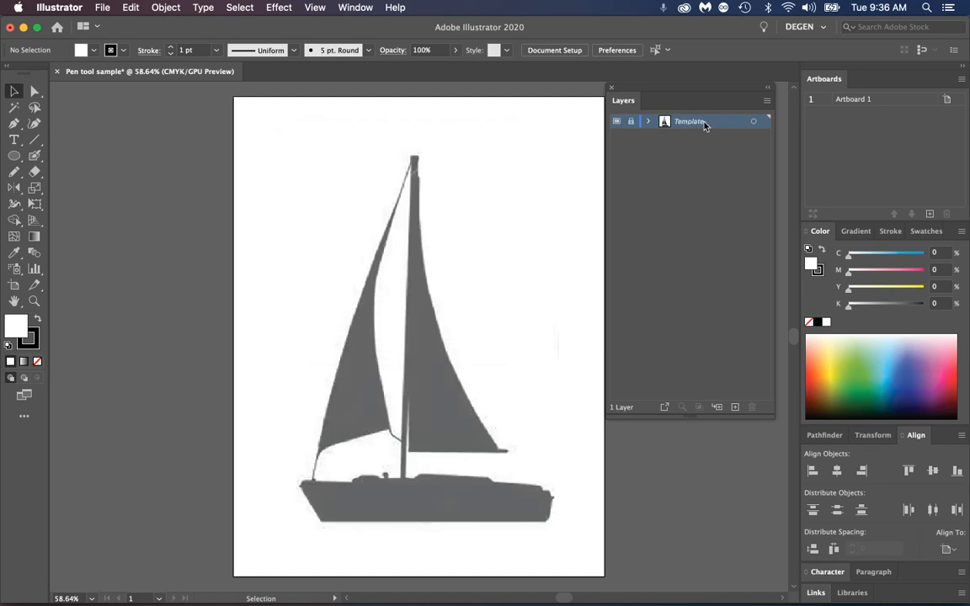
click(631, 122)
click(631, 123)
Add a new layer above the Template layer and name it Boat
click(736, 407)
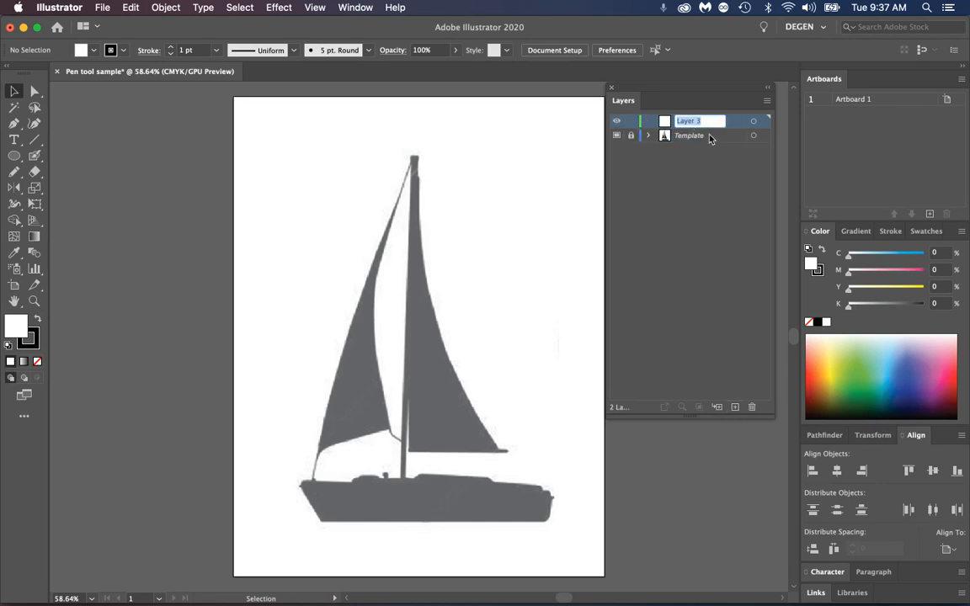
text(Boat)
key(Return)
Draw a circle on the Boat layer in the empty area left of the mast top, with no fill and a black stroke
click(13, 155)
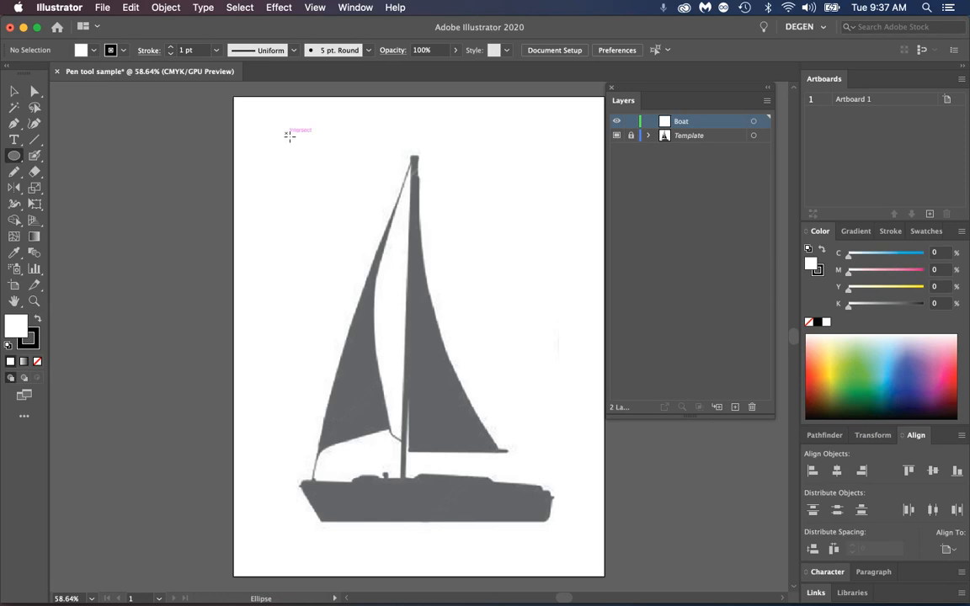
drag(287, 133, 368, 215)
key(v)
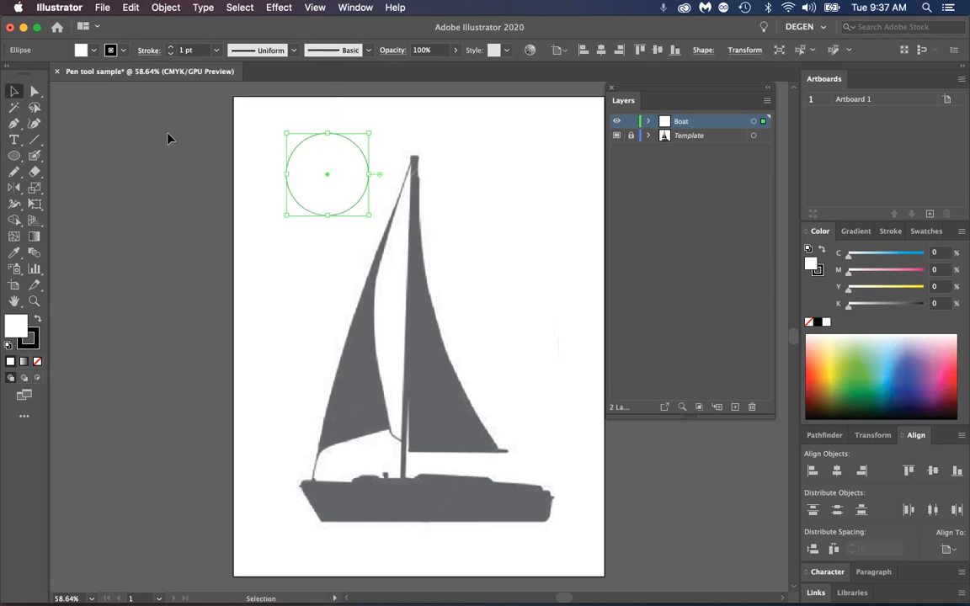
click(37, 360)
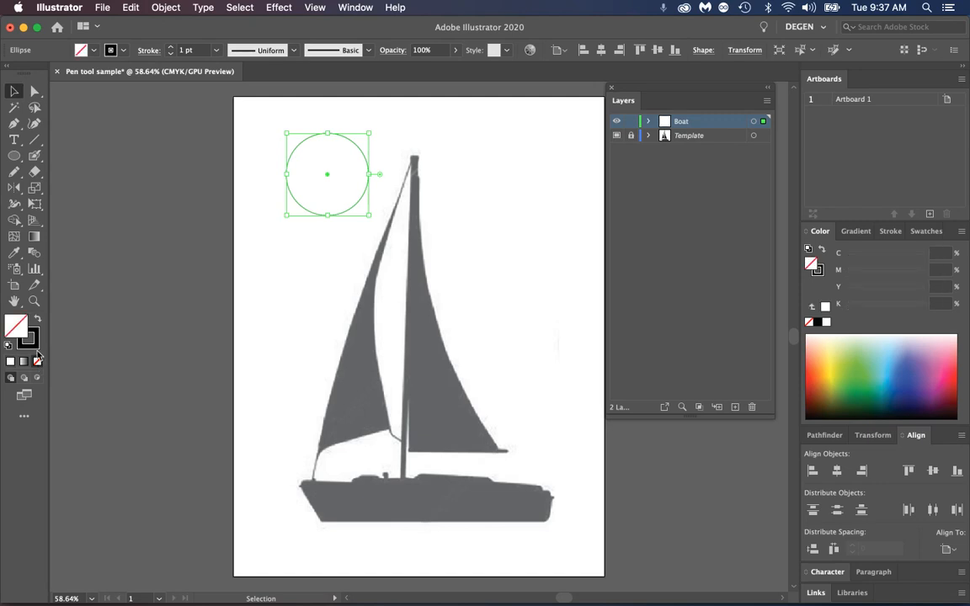
click(34, 341)
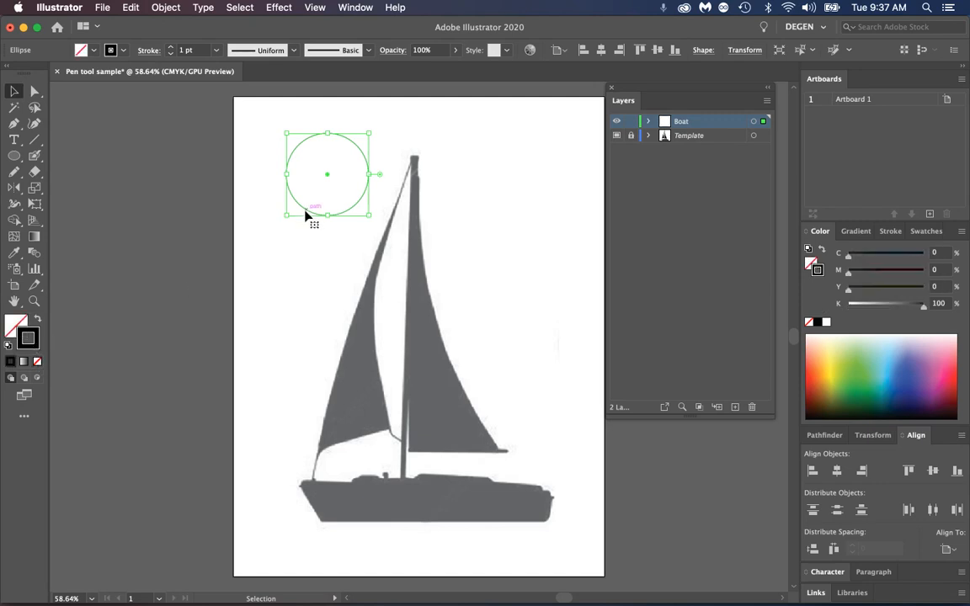
Set the circle's stroke weight to 5 pt and deselect it
click(894, 234)
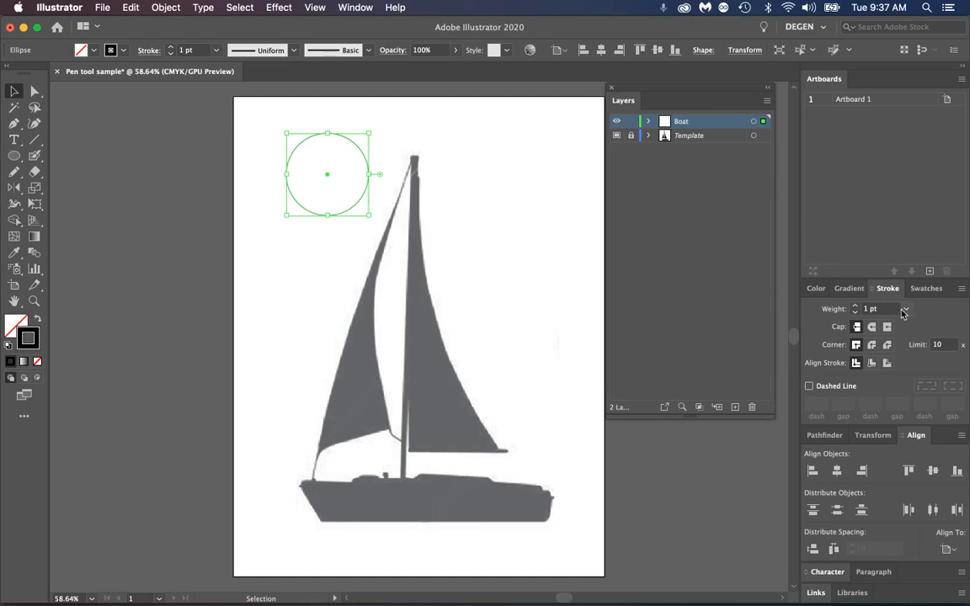
click(906, 309)
click(921, 391)
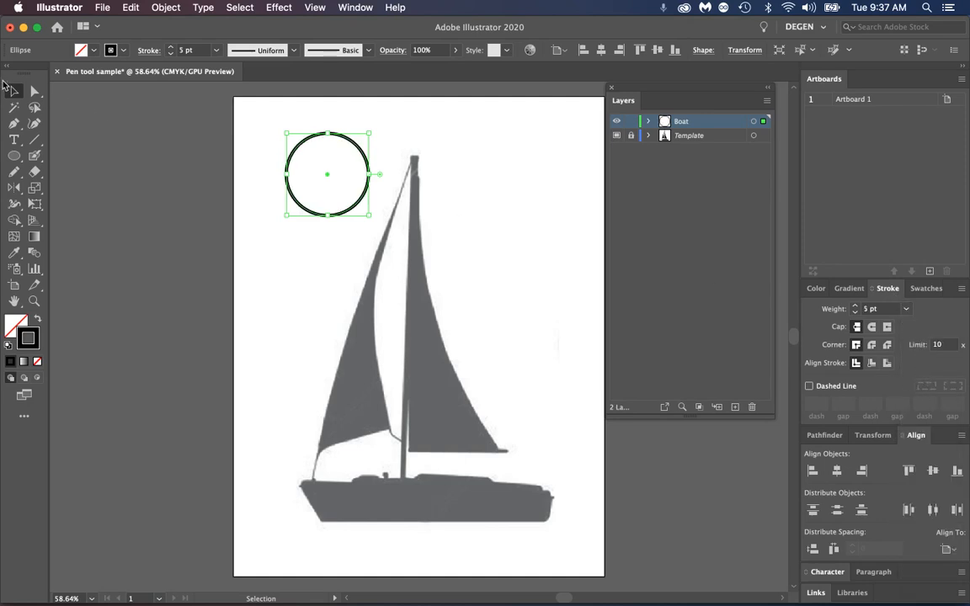
click(335, 199)
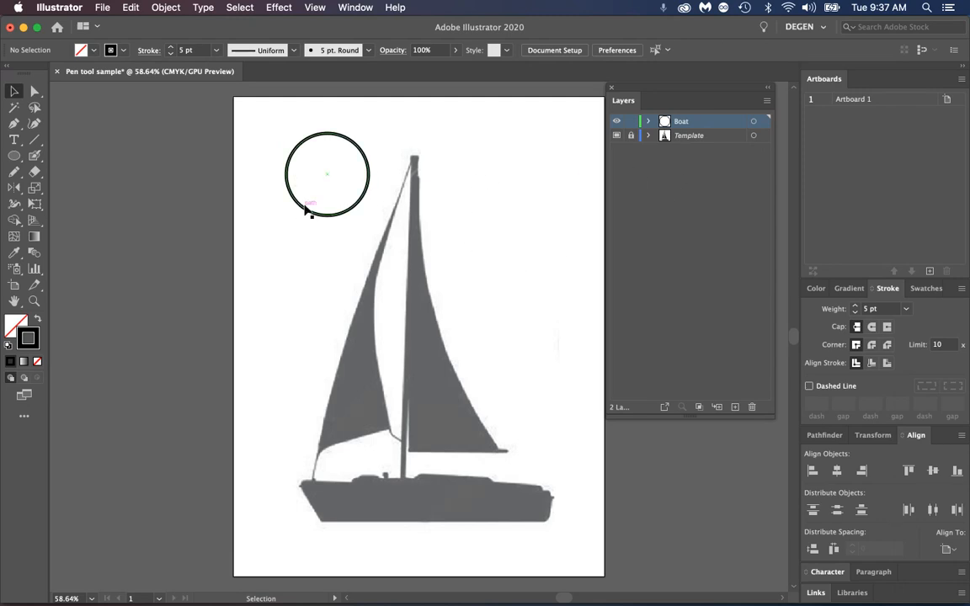
In Outline view, grab the circle by its edge and move it slightly to the left, keeping it selected
click(315, 7)
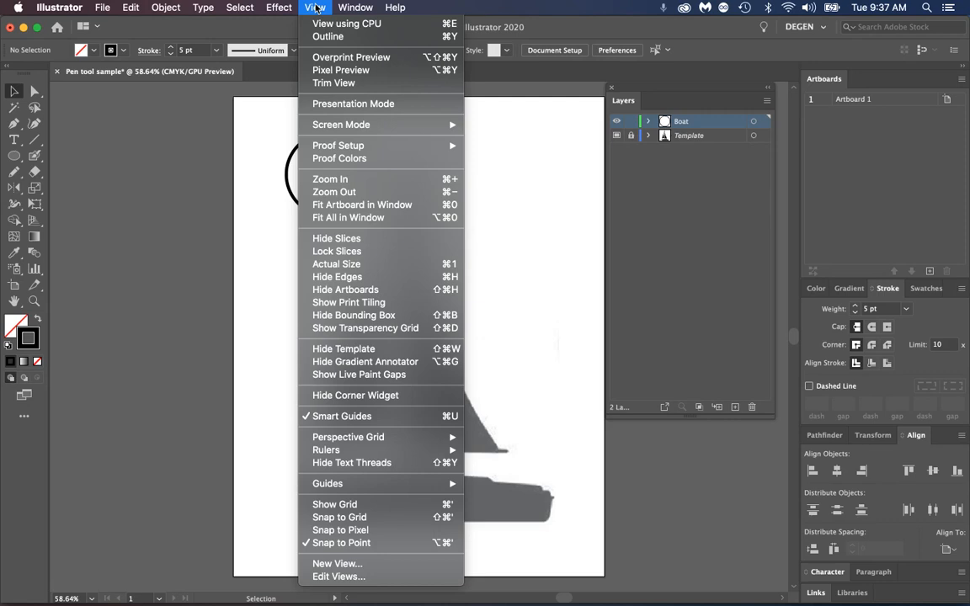
click(320, 38)
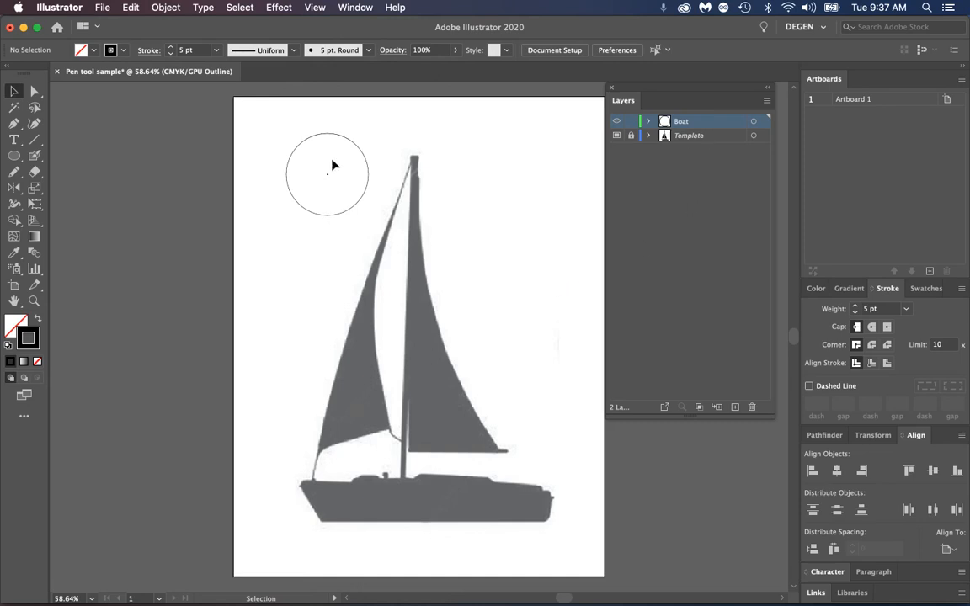
drag(362, 167, 339, 168)
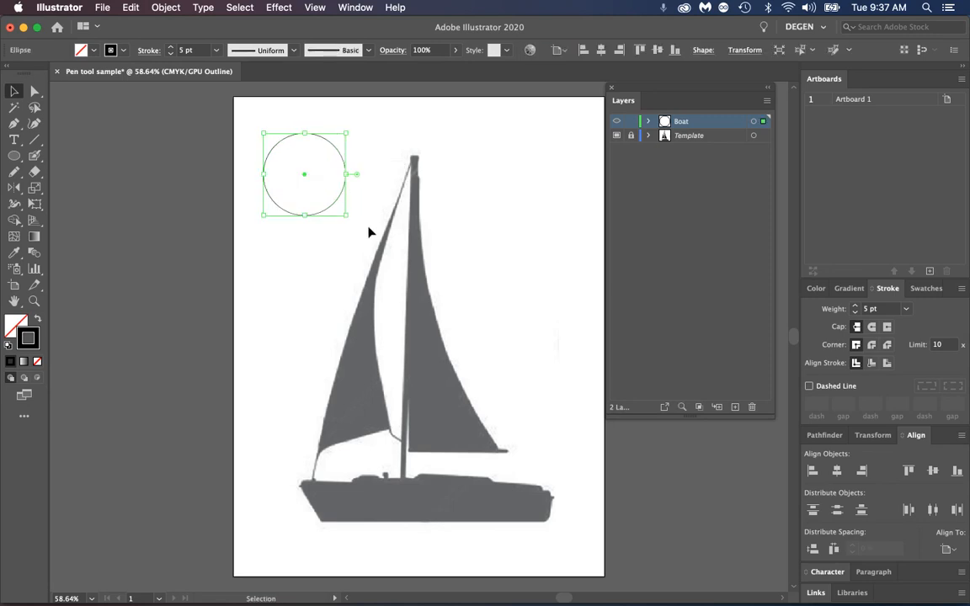
click(366, 166)
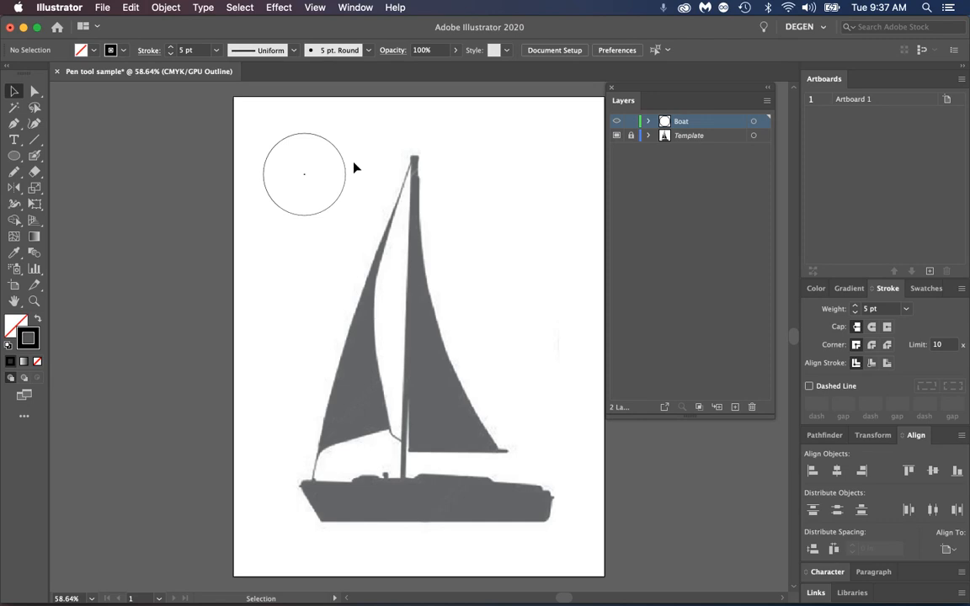
click(345, 177)
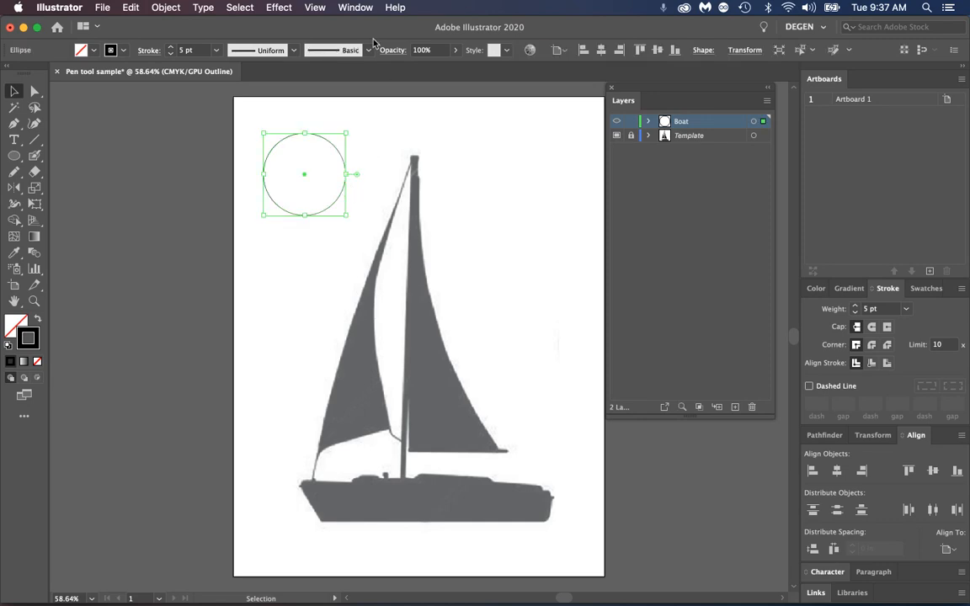
Return to Preview view and delete the circle from the Boat layer
click(315, 7)
click(320, 37)
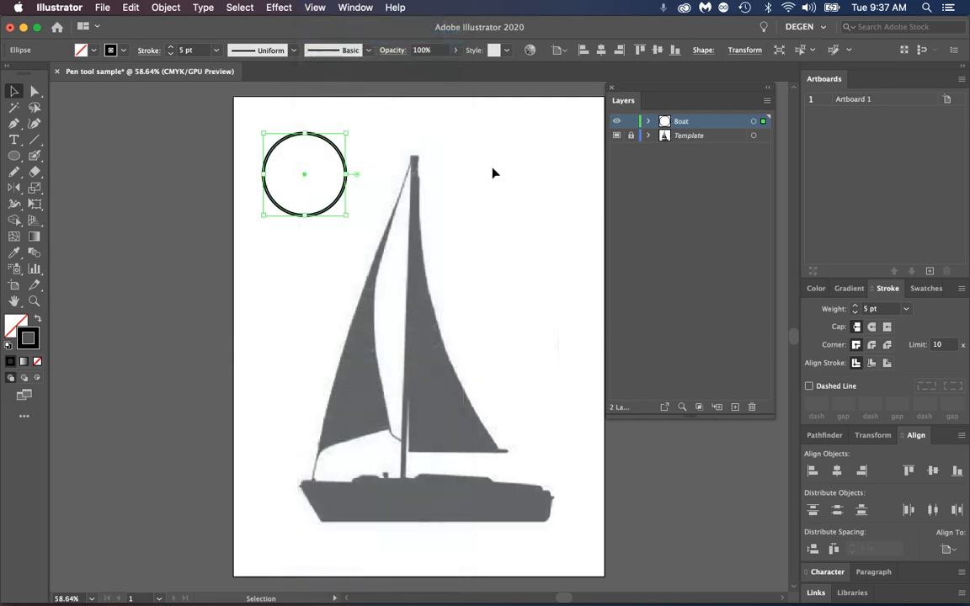
click(372, 224)
click(320, 218)
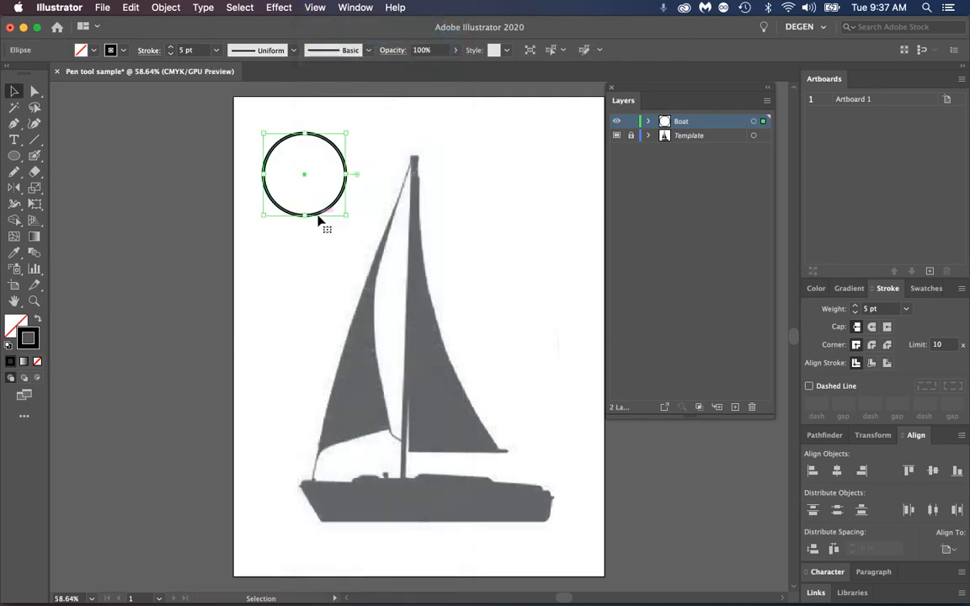
key(Delete)
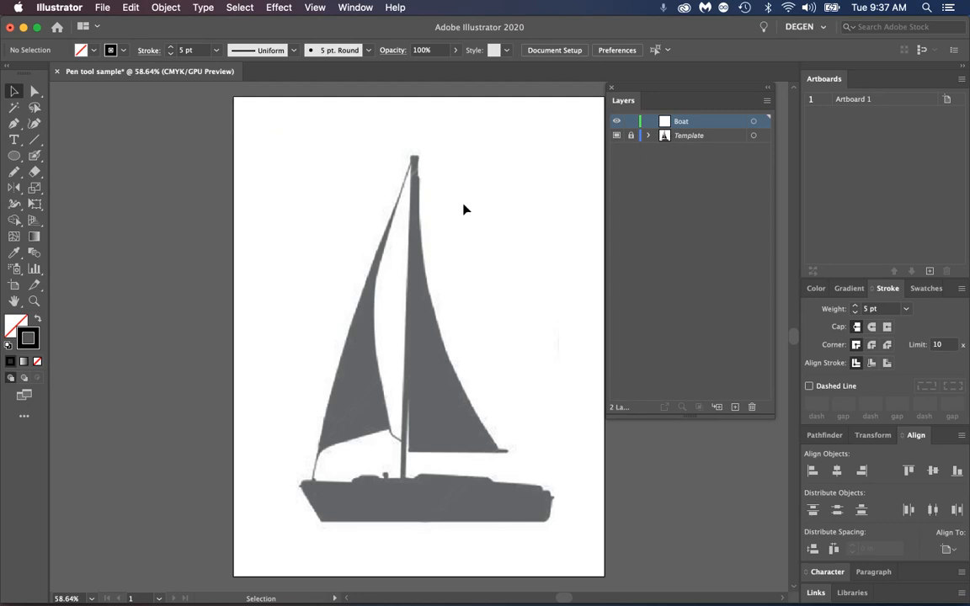
Tear off the Pen tool group as a floating toolbar and place it beside the artboard's upper left corner
click(15, 123)
click(16, 125)
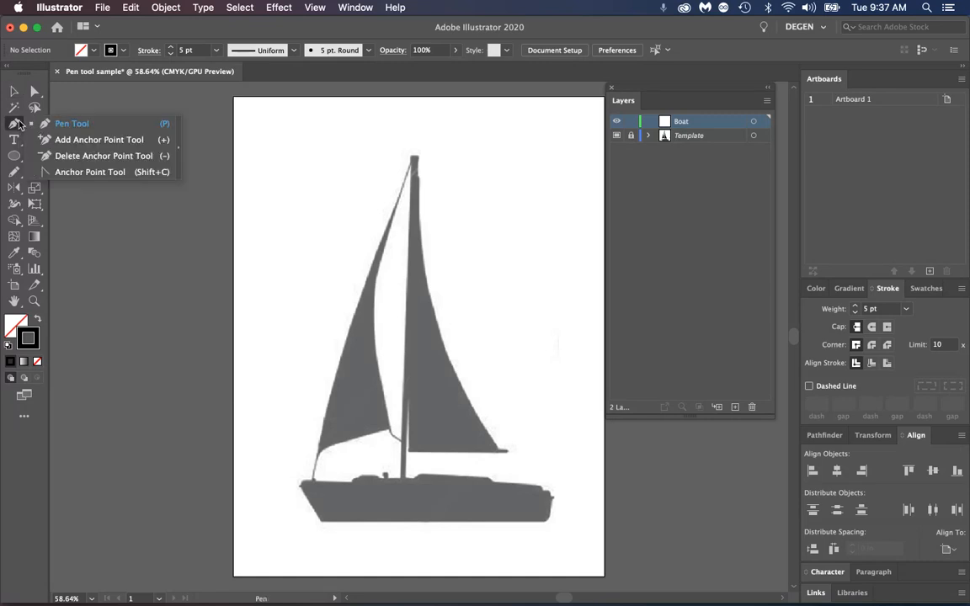
click(178, 159)
drag(71, 136, 163, 108)
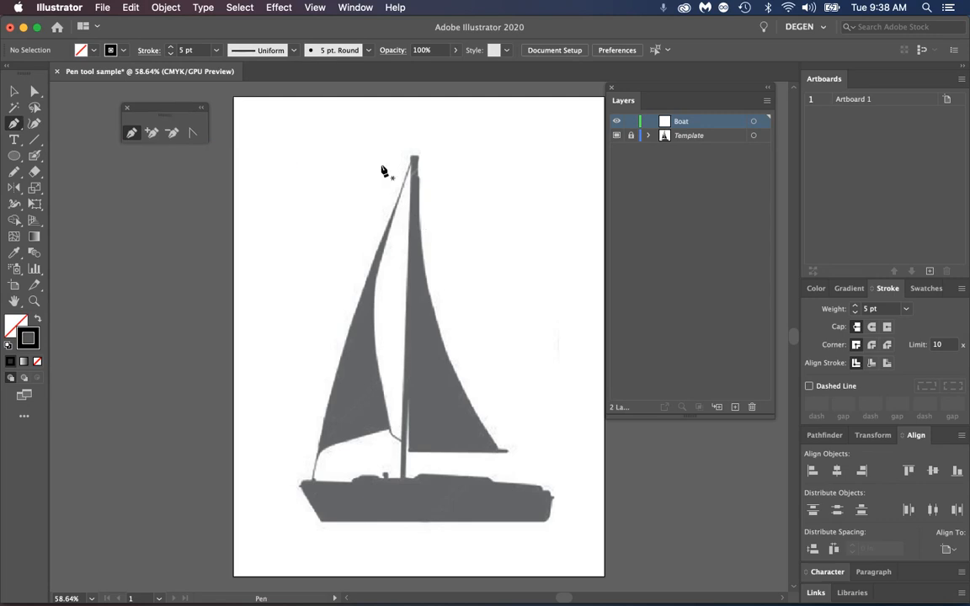
click(34, 301)
drag(368, 136, 425, 228)
drag(341, 202, 383, 204)
click(132, 133)
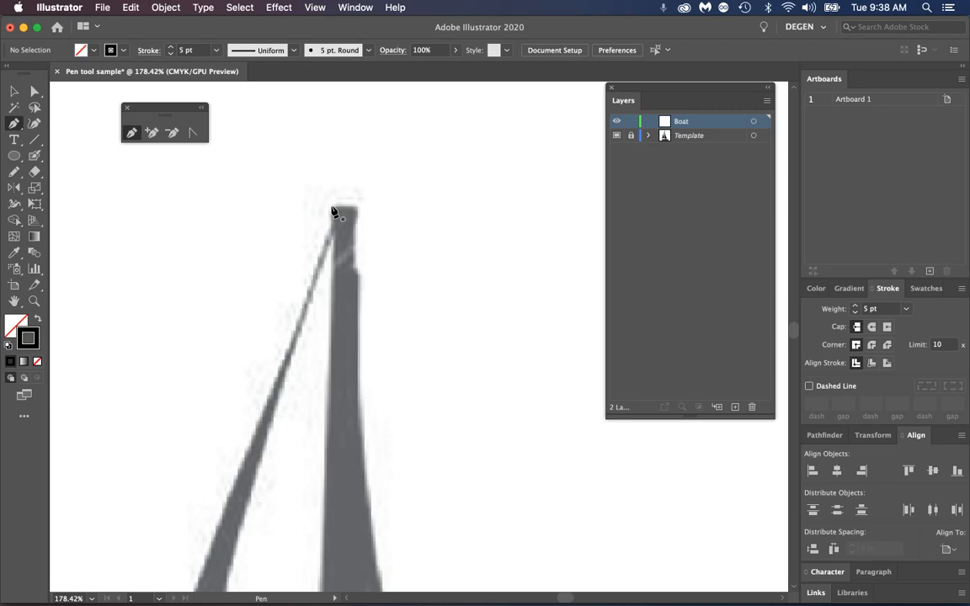
key(super+0)
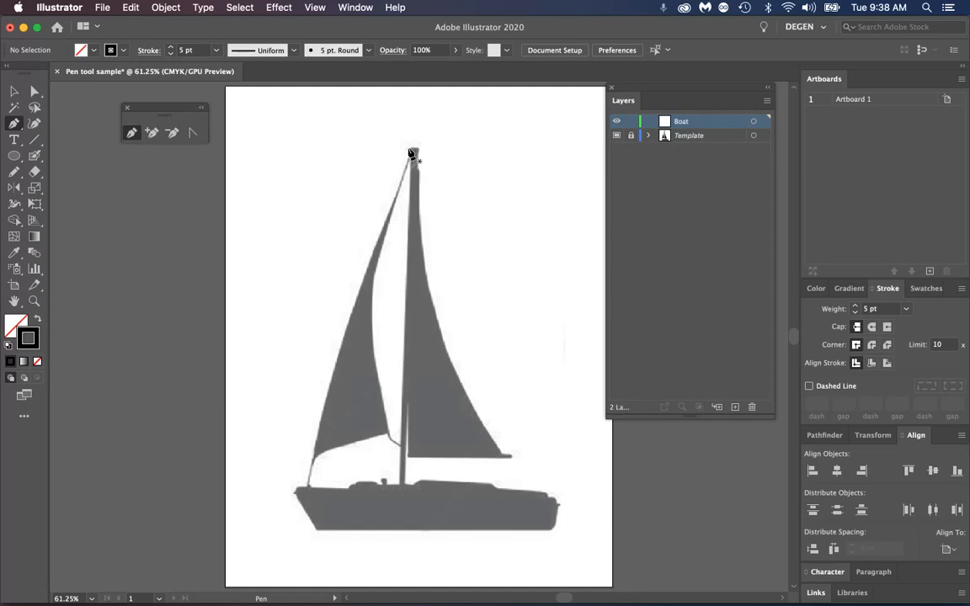
Start a Pen tool path along the mast's top edge and down its right side to the small notch
click(35, 302)
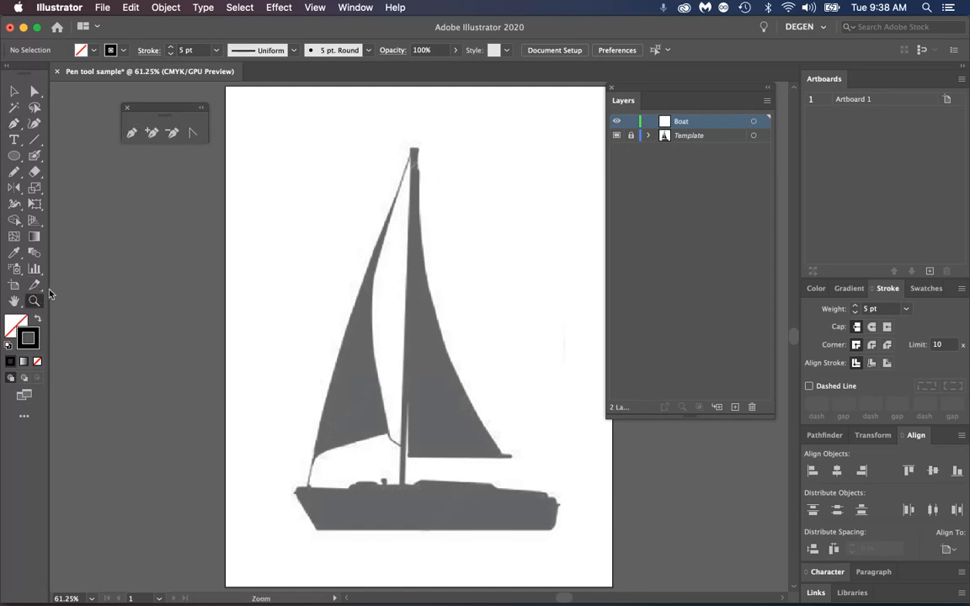
drag(435, 123, 436, 127)
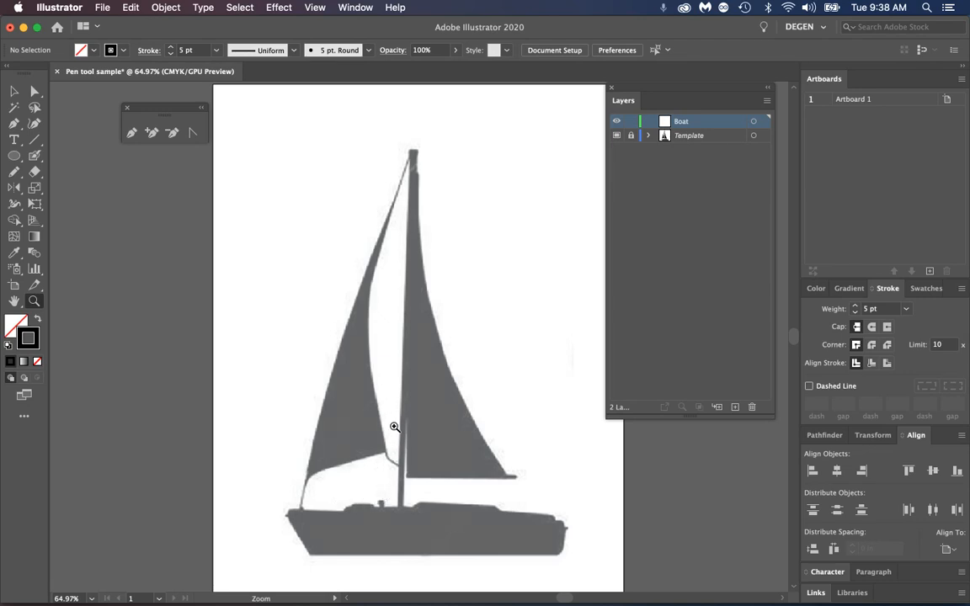
drag(410, 137, 539, 194)
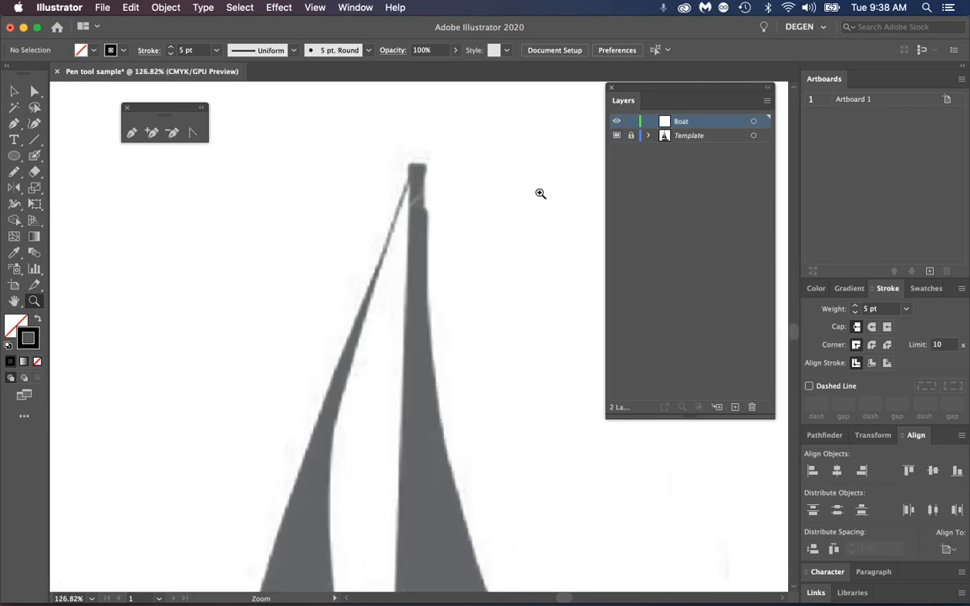
click(132, 134)
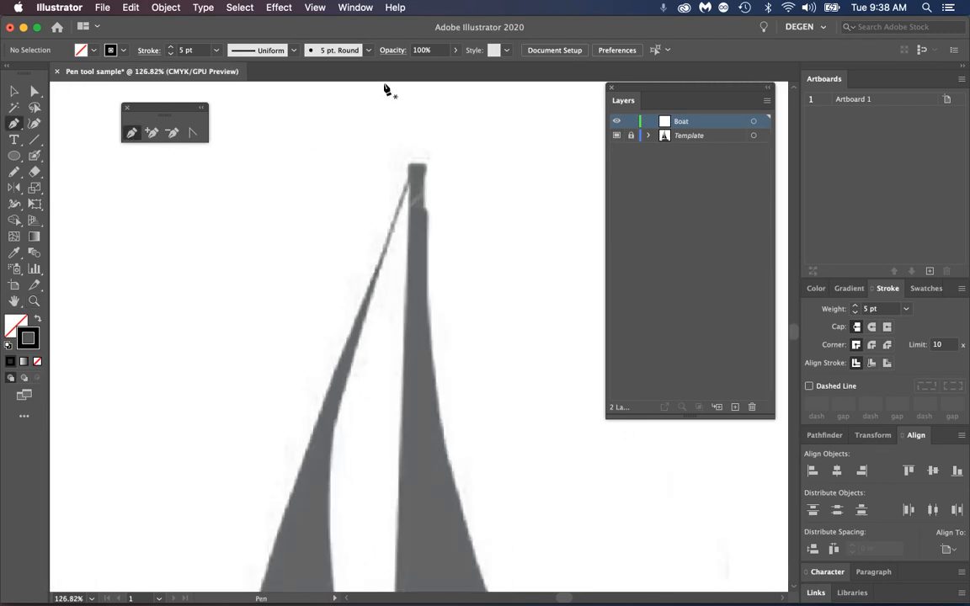
click(410, 164)
click(426, 164)
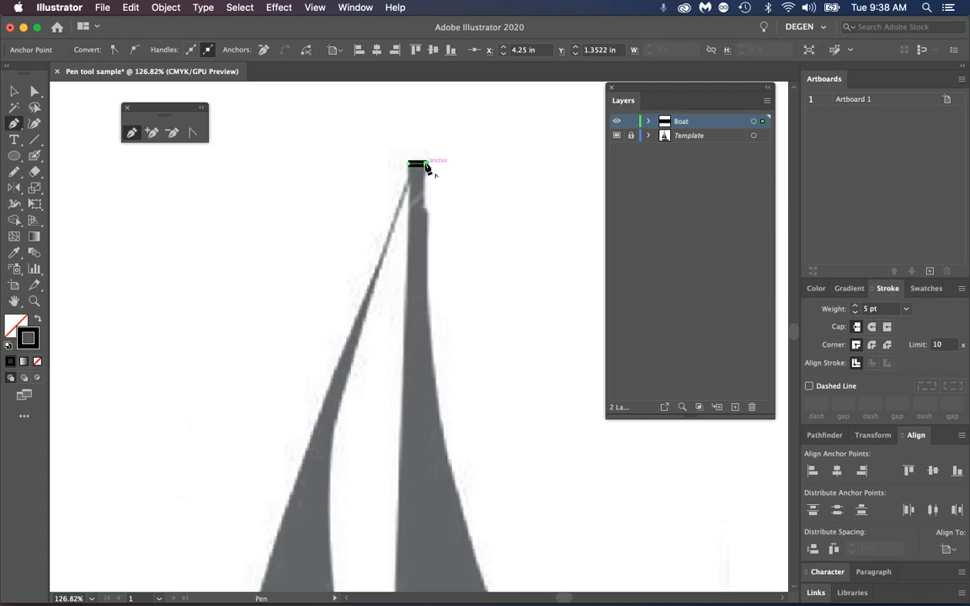
drag(426, 166, 423, 176)
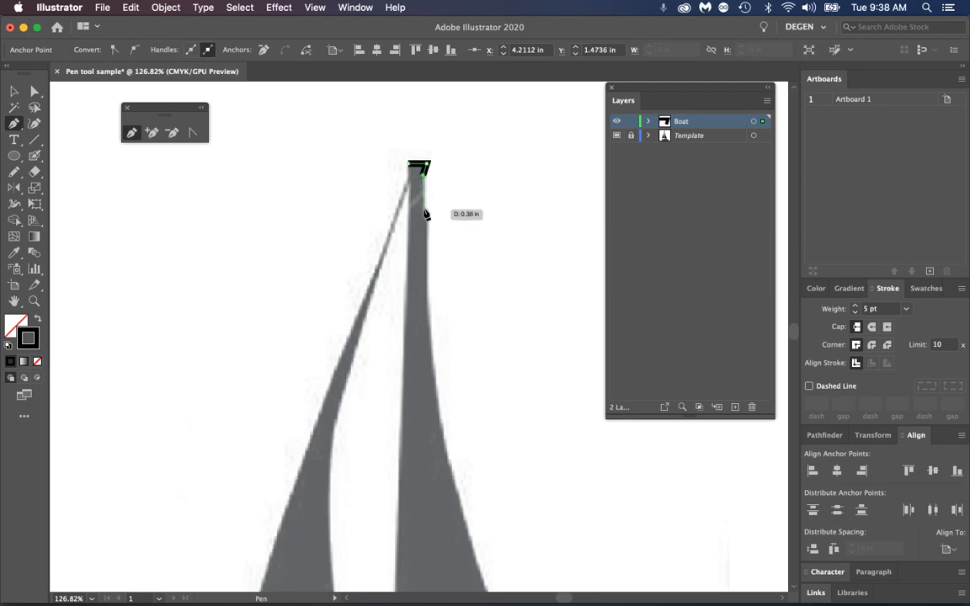
click(423, 208)
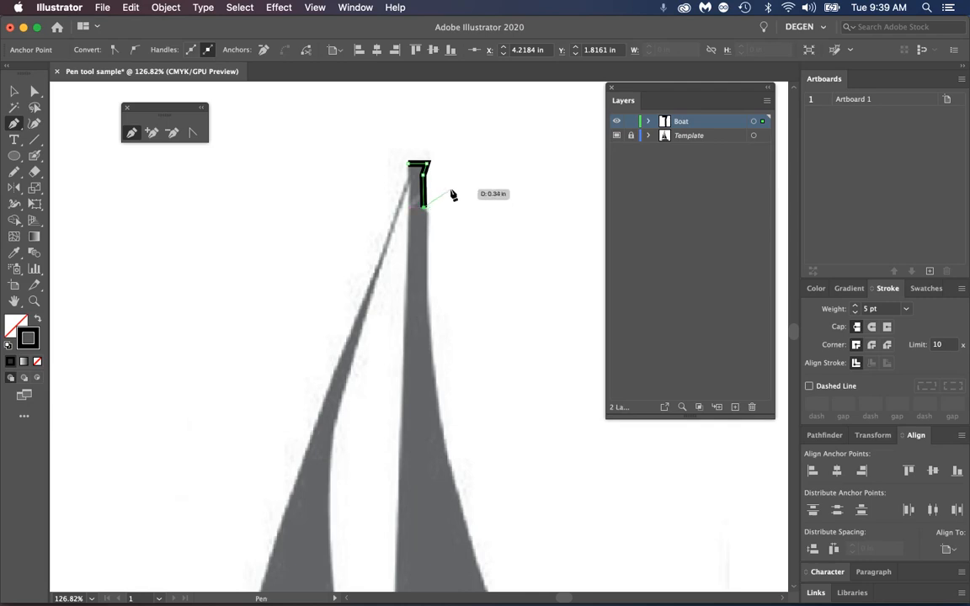
Set the path's stroke weight to 0.25 pt and switch to Outline view
click(906, 309)
scroll(918, 333, up, 2)
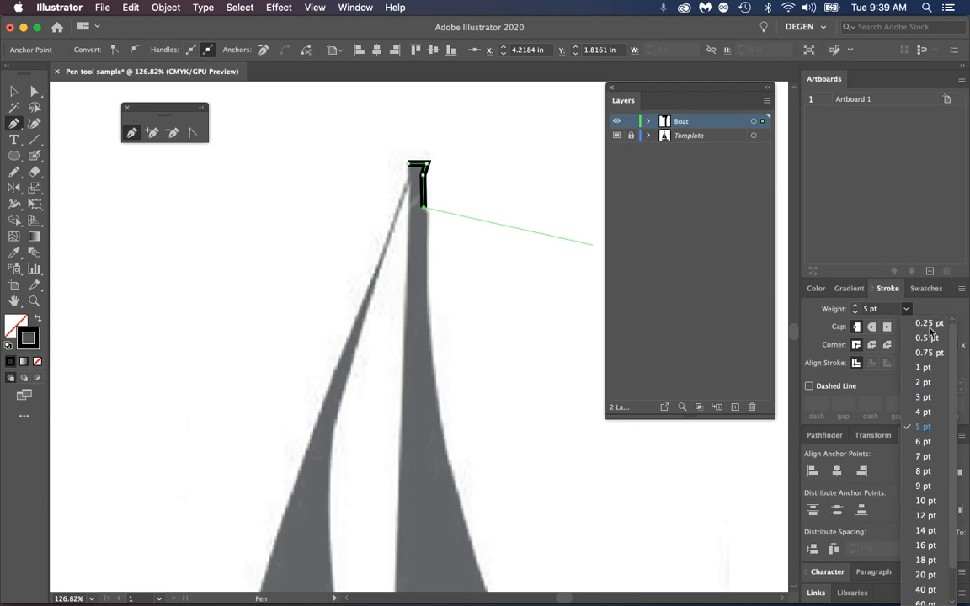
click(925, 323)
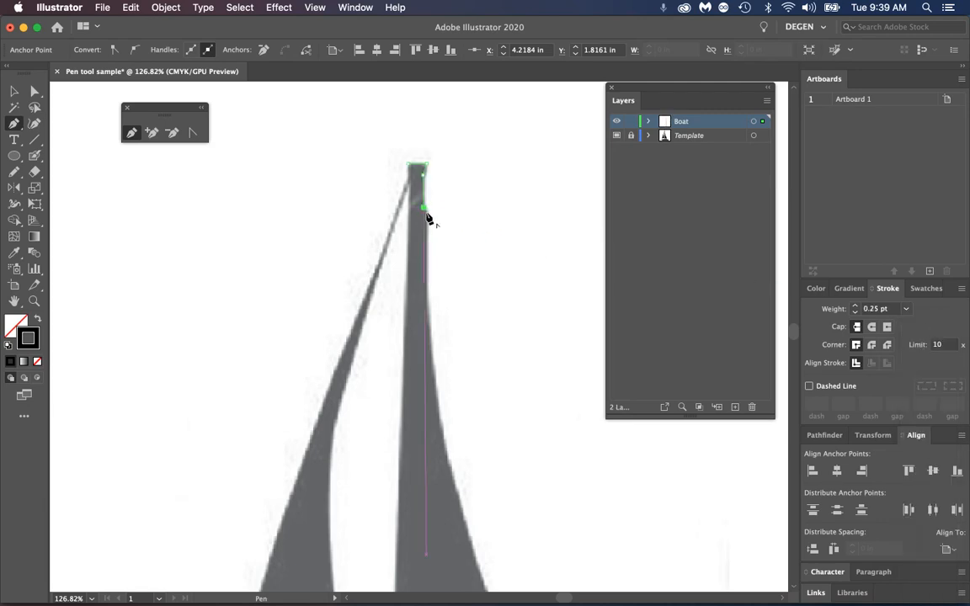
click(317, 8)
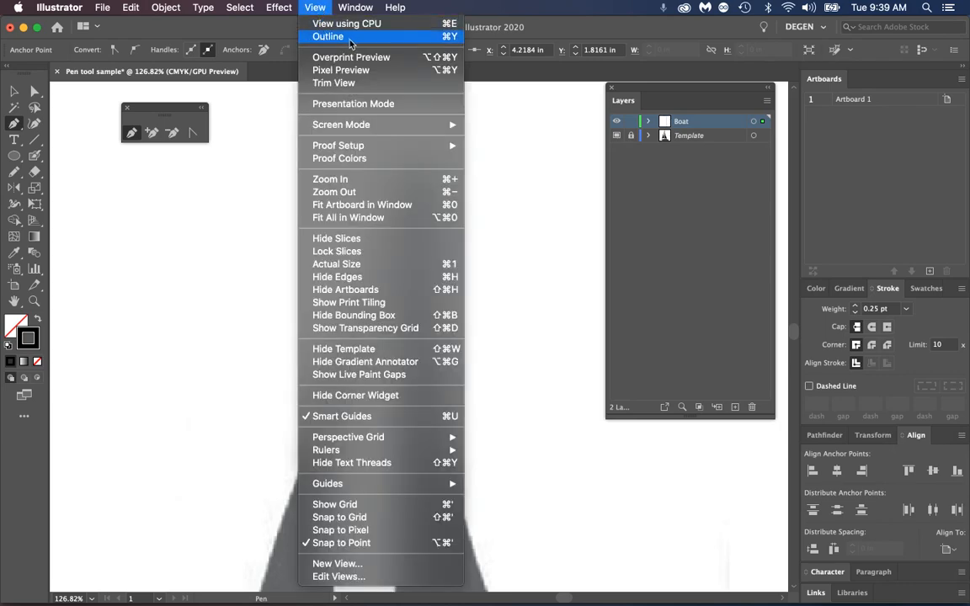
click(324, 36)
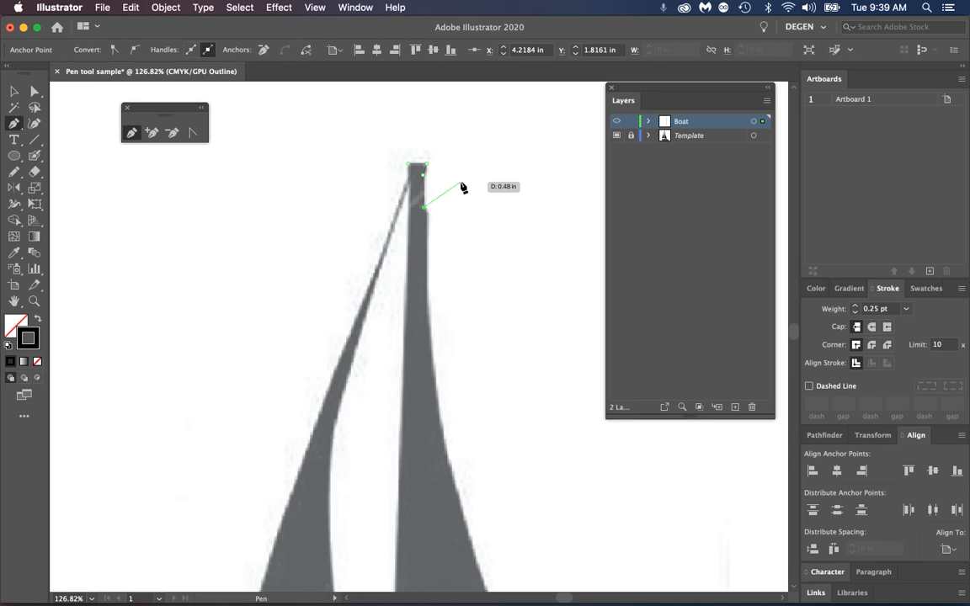
Continue the path with a smooth anchor point on the mast's right edge just below the notch
key(super+equal)
key(super+equal)
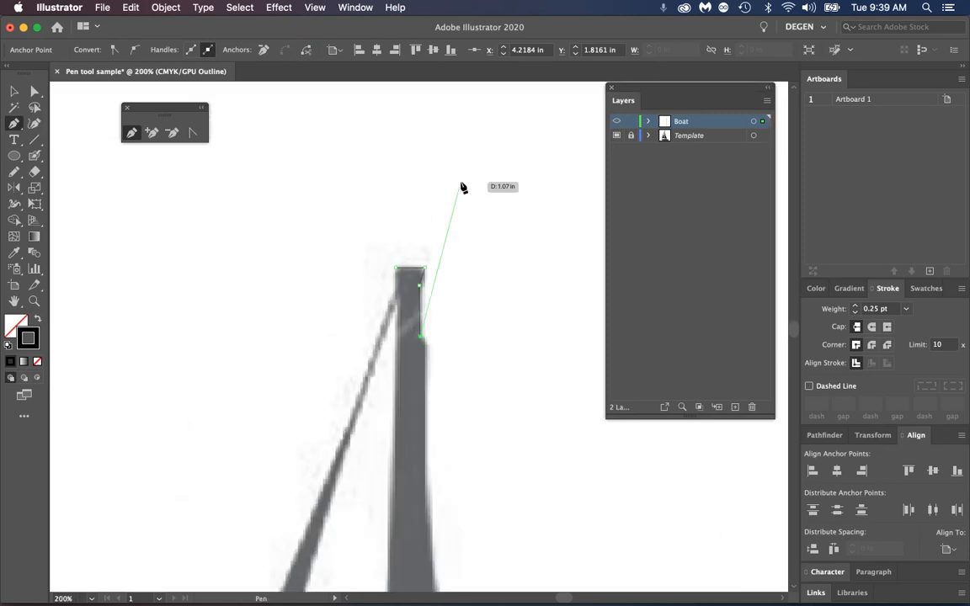
key(super+equal)
key(super+equal)
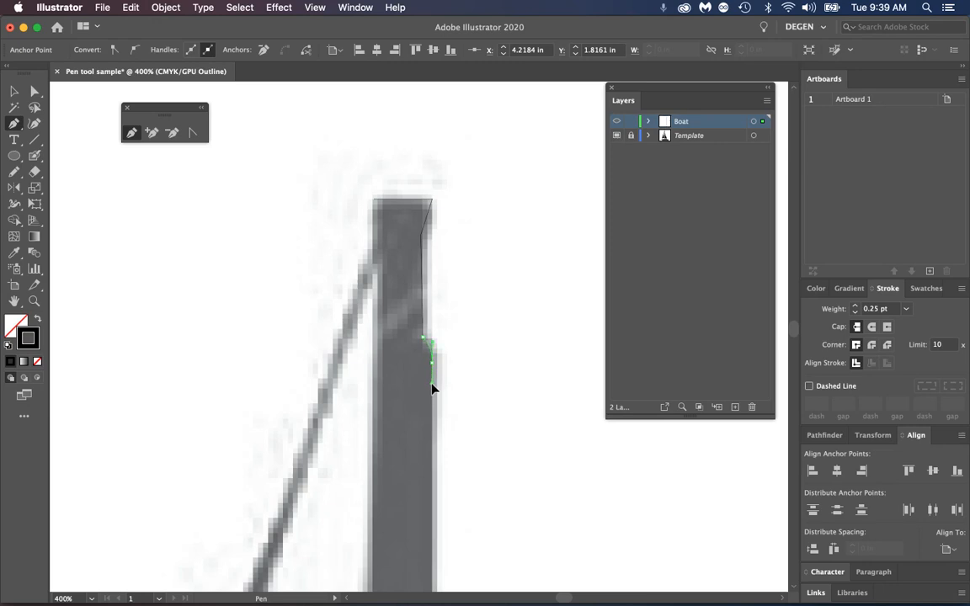
Extend the path down the upper part of the right sail's outer edge to a smooth anchor where the curve begins
key(space)
drag(444, 466, 440, 271)
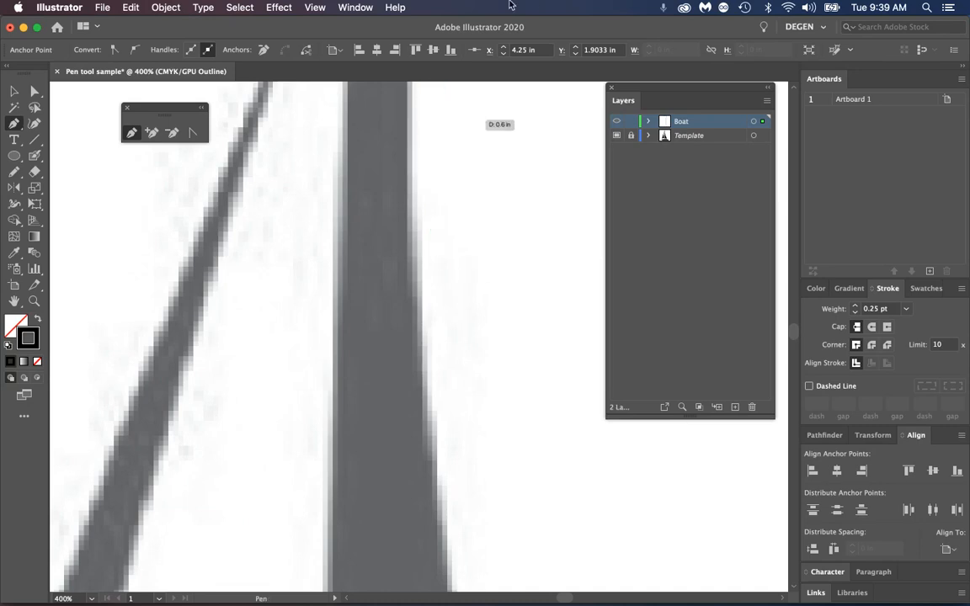
key(super+minus)
key(super+minus)
drag(524, 490, 412, 282)
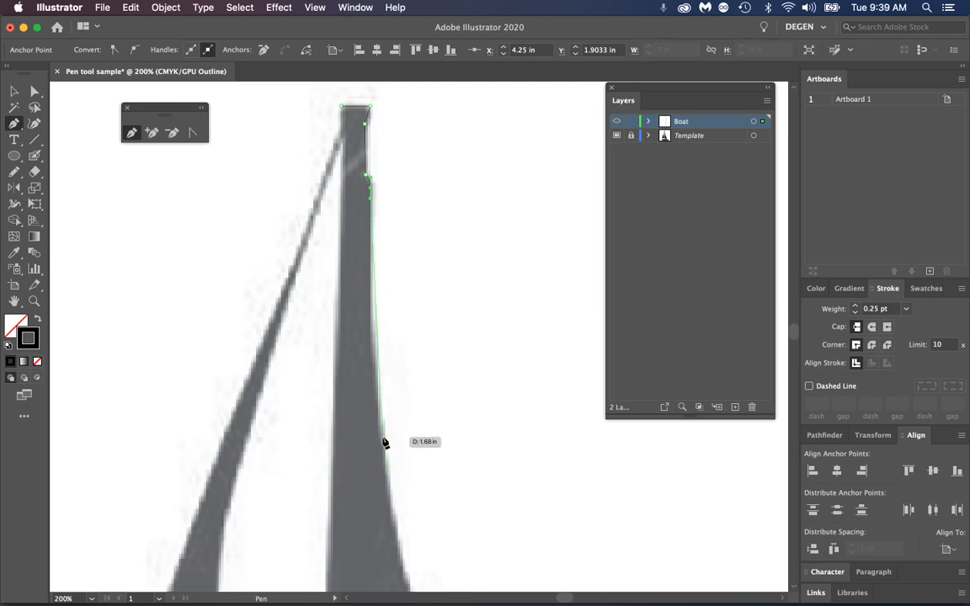
drag(385, 469, 385, 472)
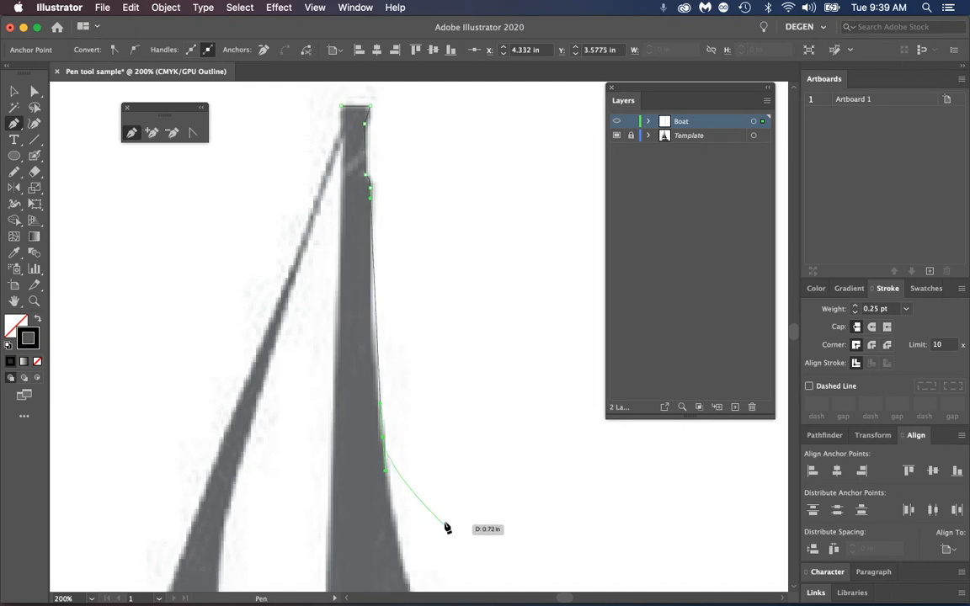
Trace the rest of the right sail's outer edge with smooth anchors, ending at the sail's lower right corner
drag(451, 523, 405, 176)
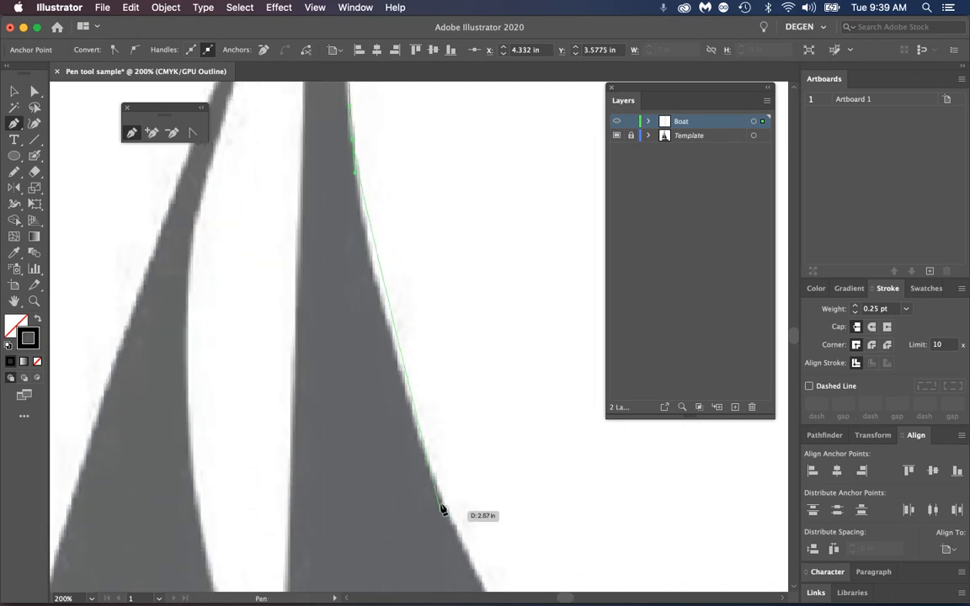
drag(433, 478, 448, 509)
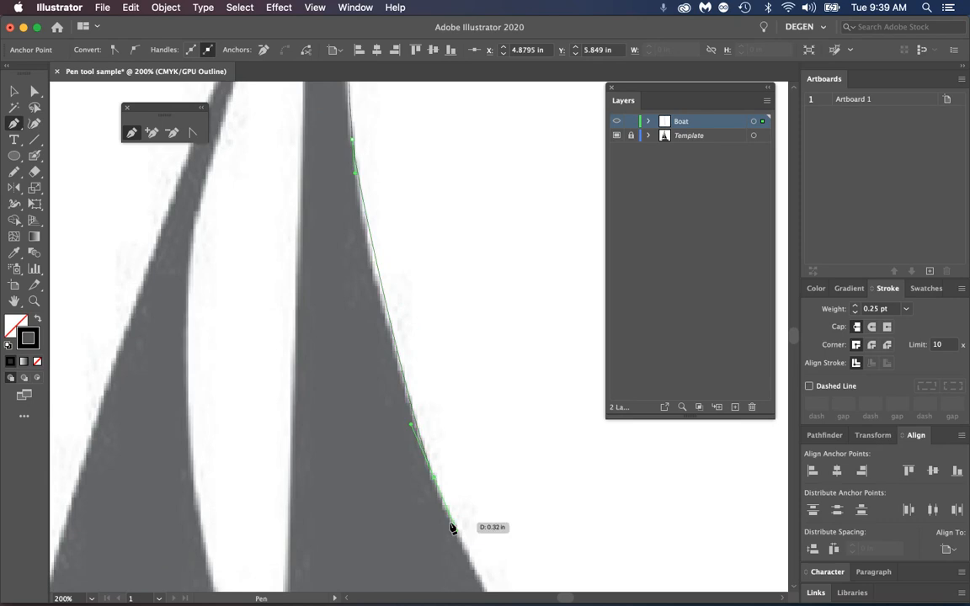
key(super+minus)
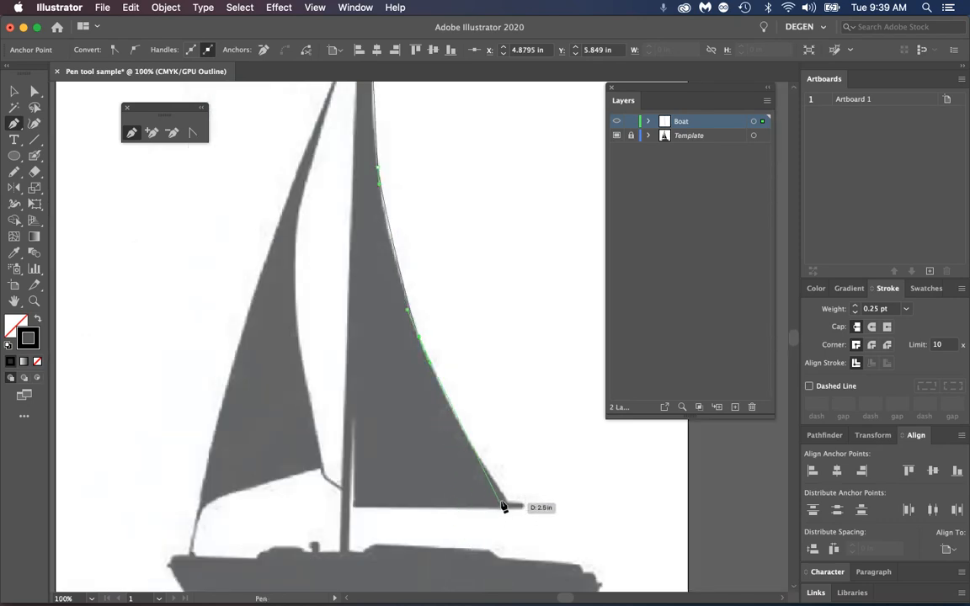
click(544, 553)
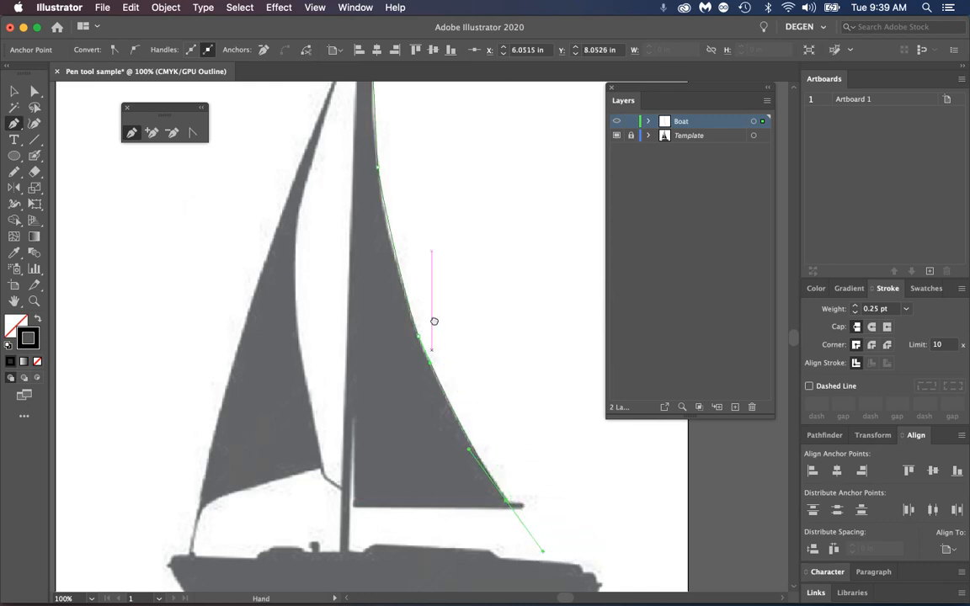
Select the traced path along the mast and right sail with the Direct Selection tool and delete it completely
drag(434, 321, 399, 362)
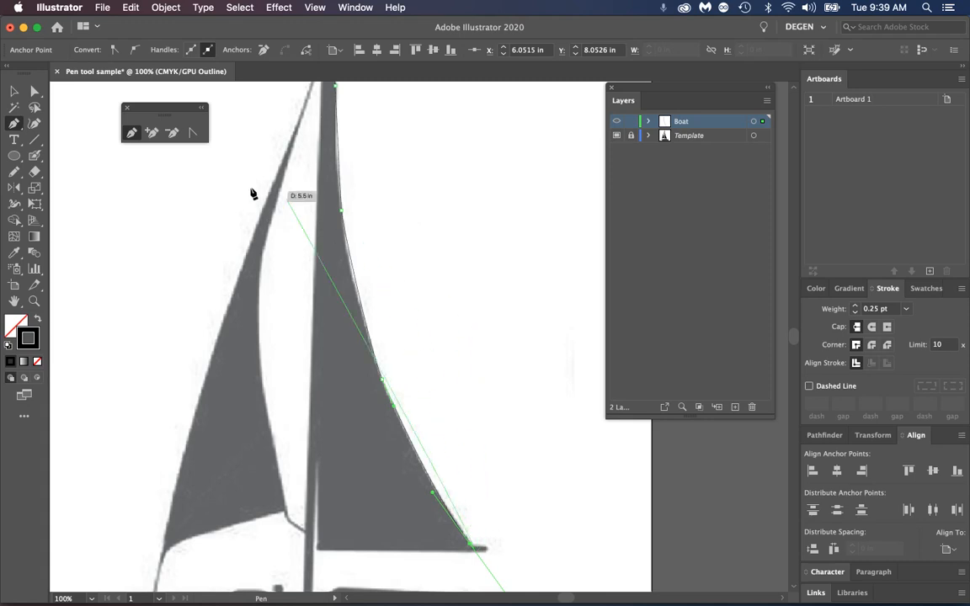
click(33, 91)
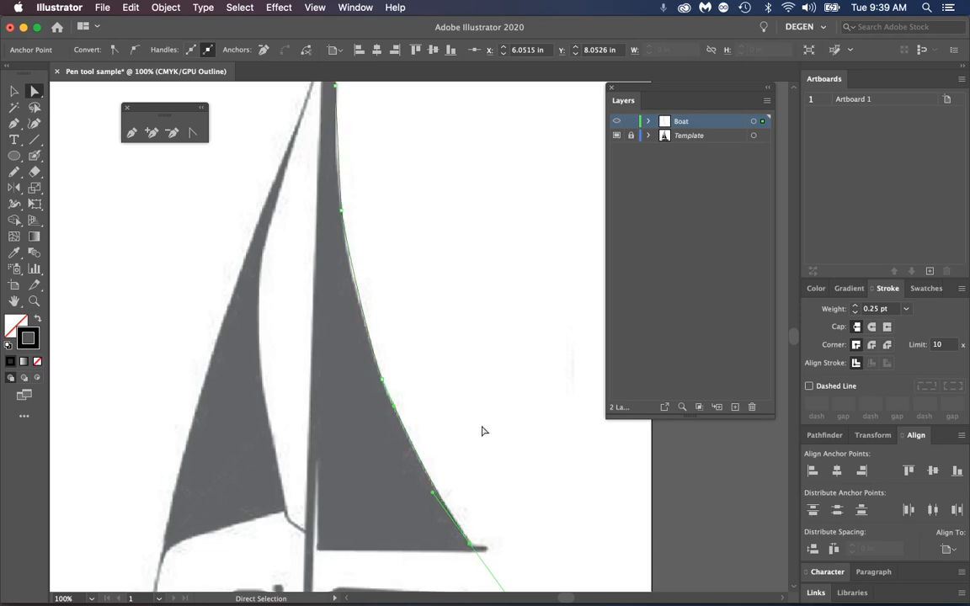
drag(424, 226, 416, 268)
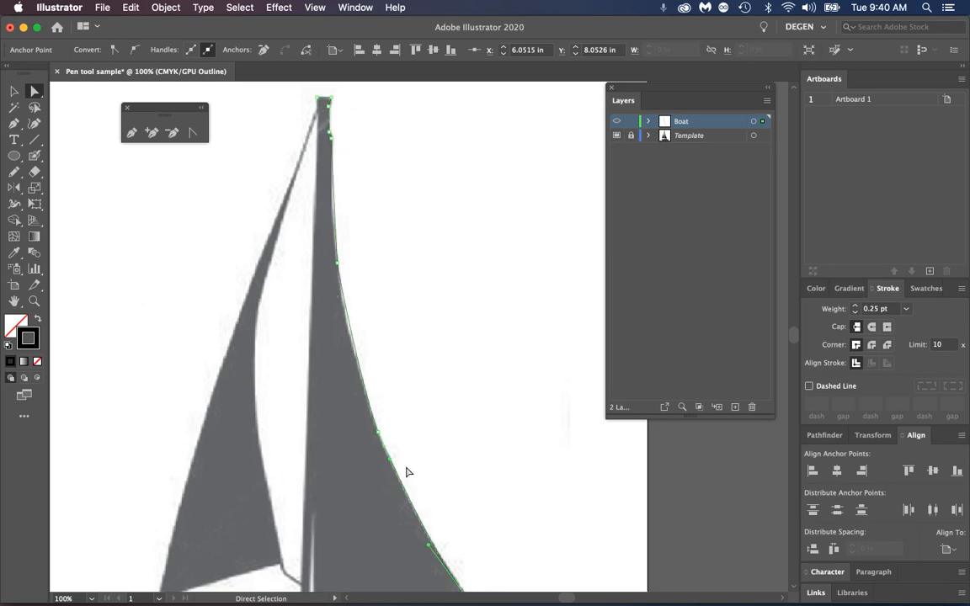
scroll(472, 483, down, 5)
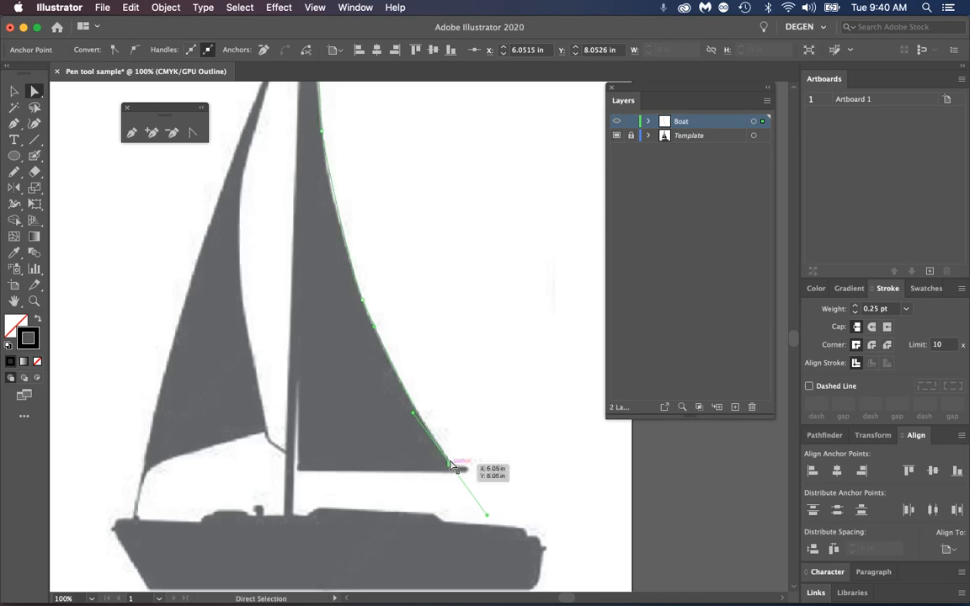
drag(478, 356, 479, 359)
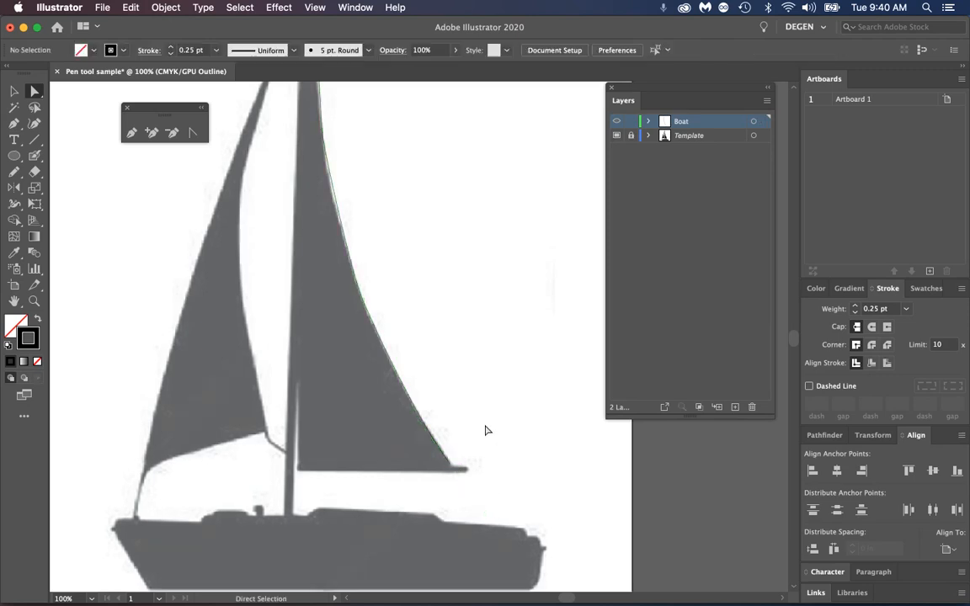
click(450, 464)
key(Delete)
key(Delete)
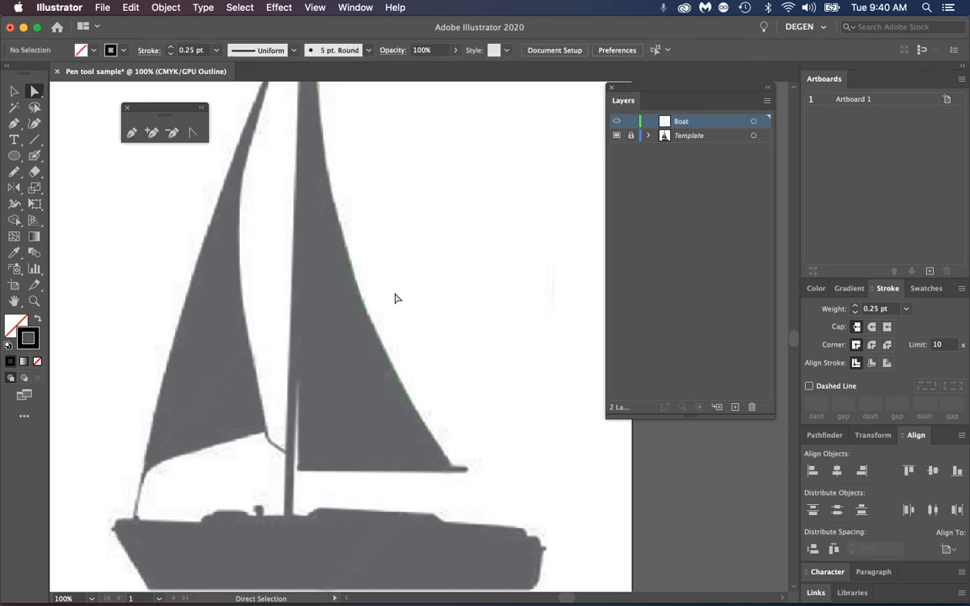
Start a new Pen path across the mast top and trace down its right edge past the notch with closely spaced anchors
key(space)
drag(393, 226, 413, 356)
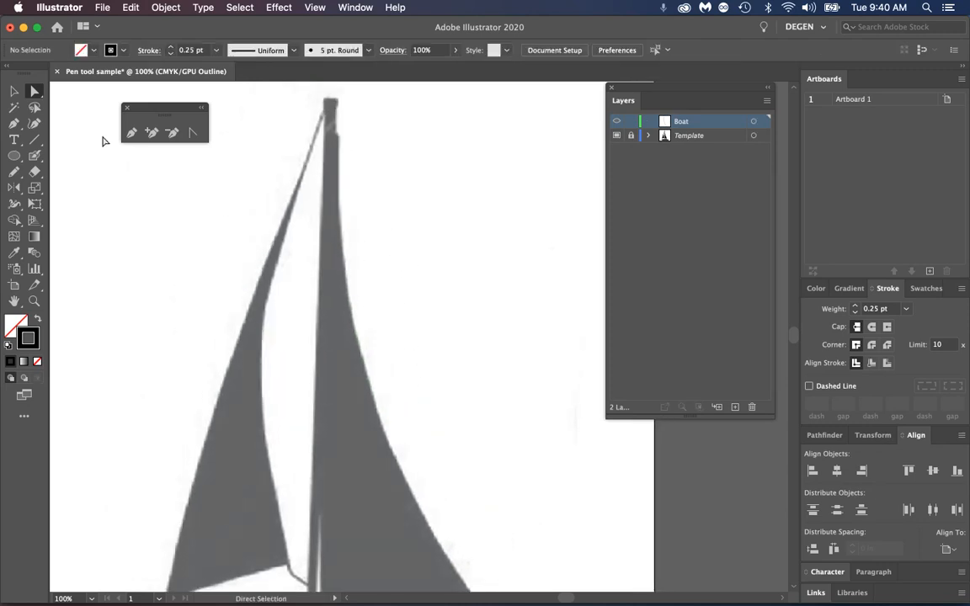
click(131, 133)
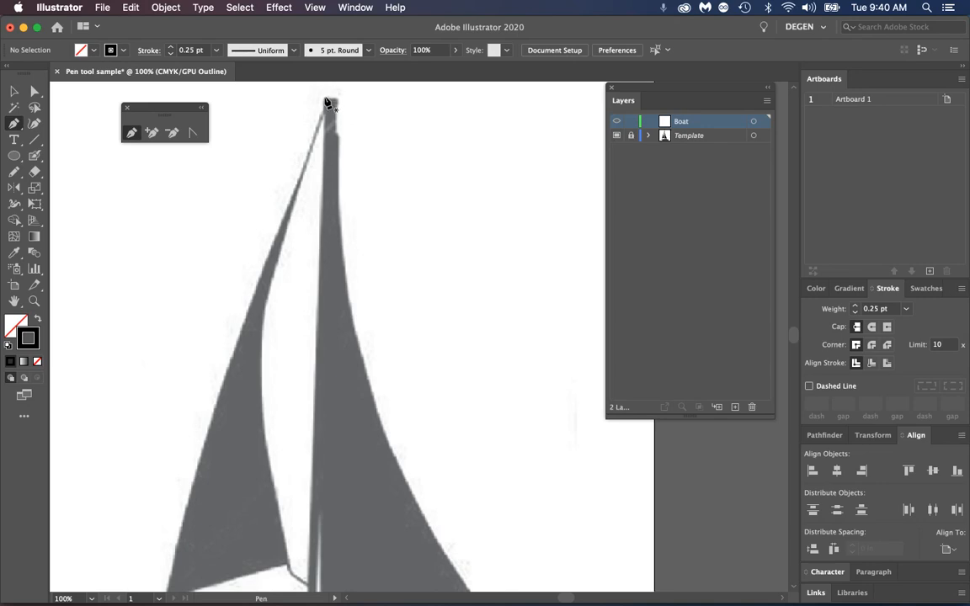
click(330, 101)
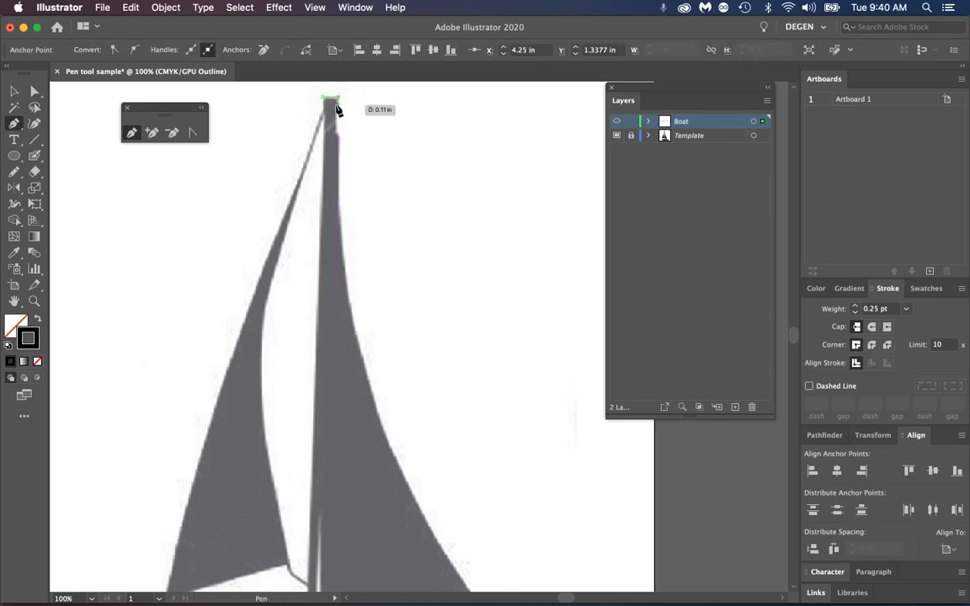
drag(333, 123, 335, 137)
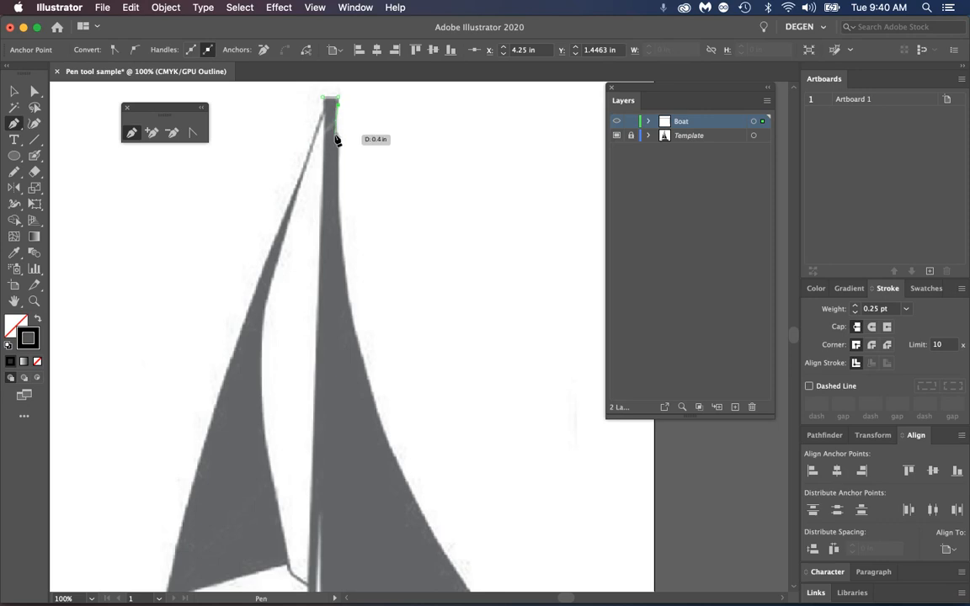
click(335, 135)
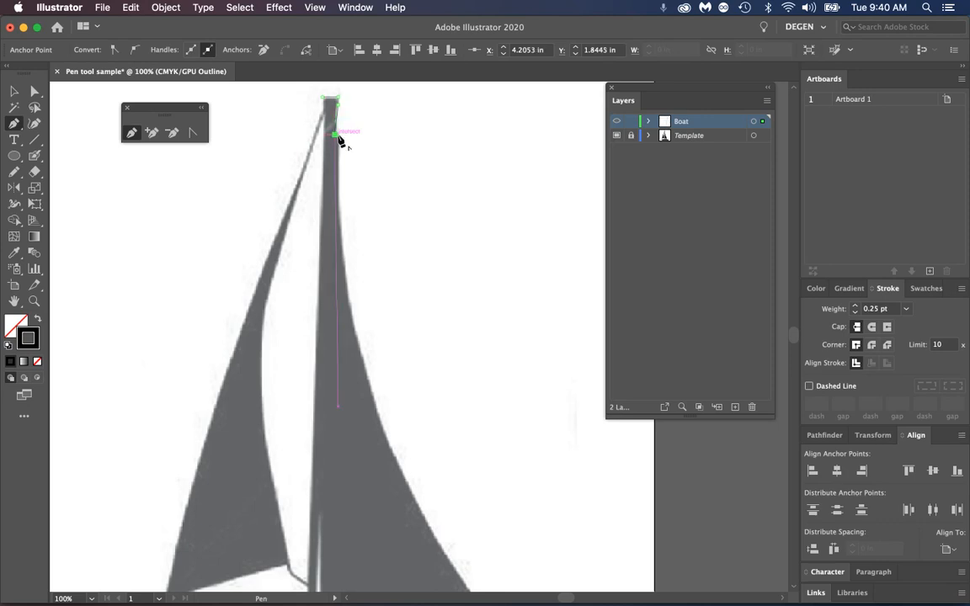
click(339, 208)
drag(338, 222, 339, 219)
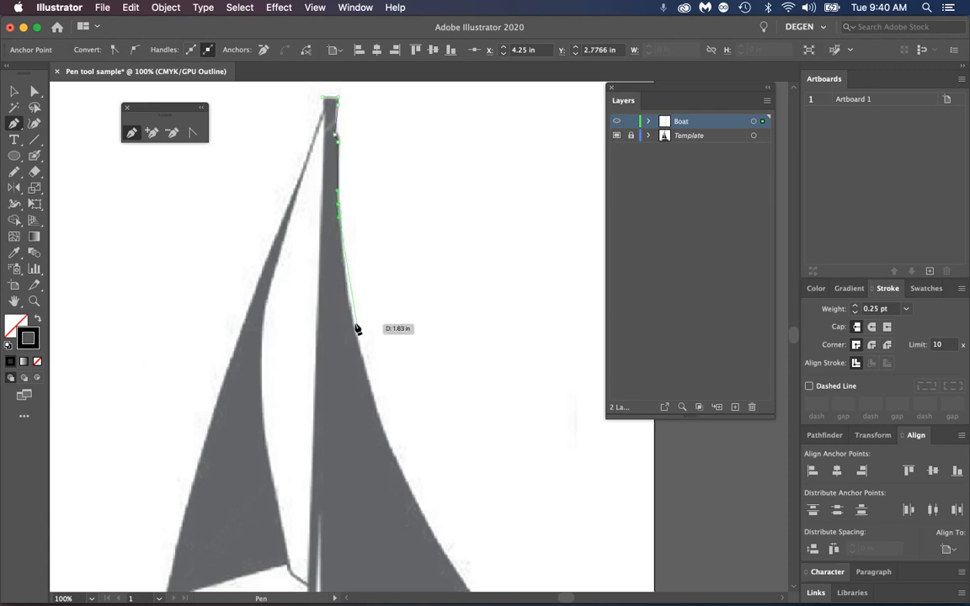
Trace the right sail's curved outer edge with several short-handled anchors, ending around the tip of the boom
drag(353, 326, 360, 355)
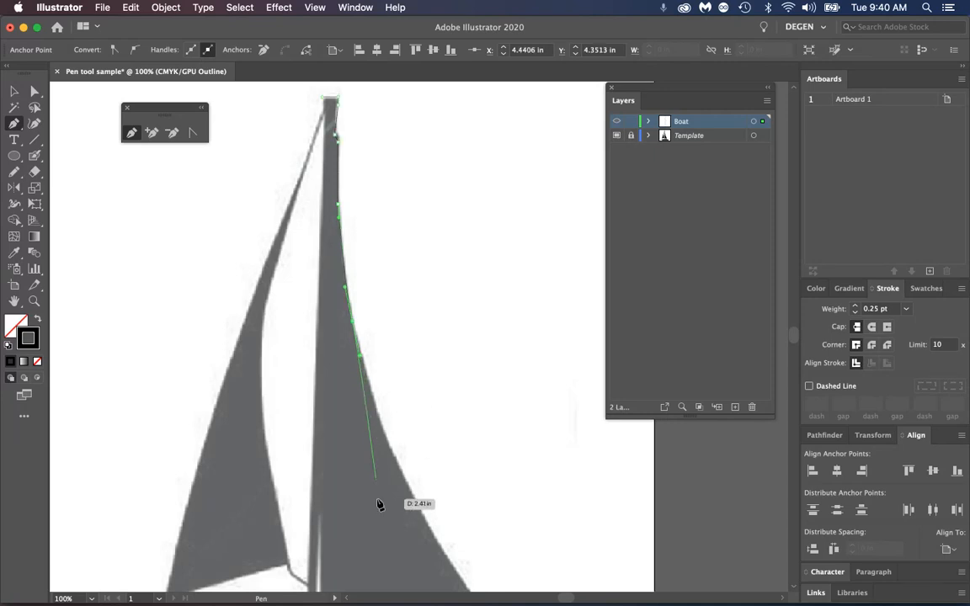
drag(382, 427, 386, 439)
key(space)
drag(397, 400, 364, 266)
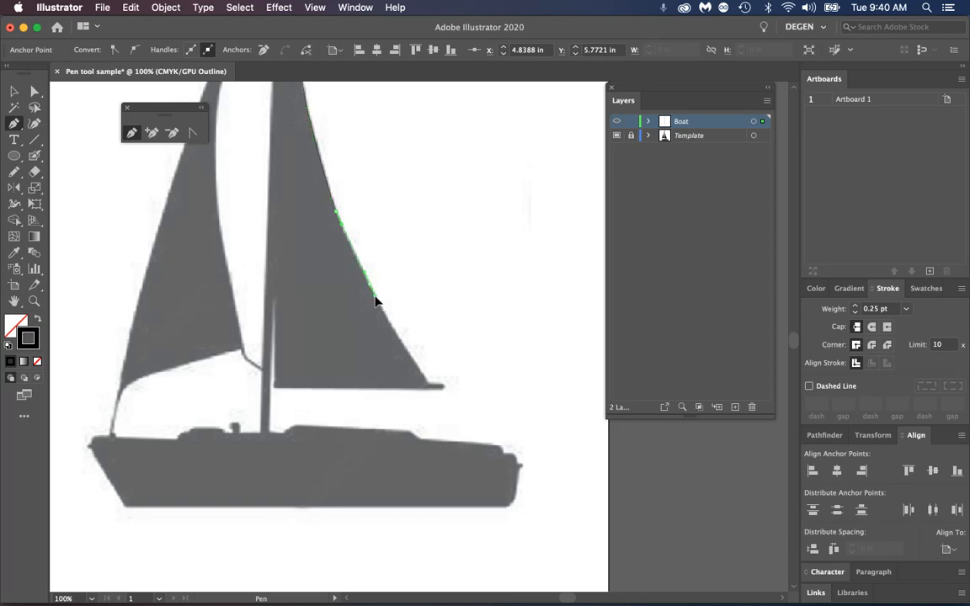
drag(376, 296, 376, 297)
click(413, 362)
click(427, 382)
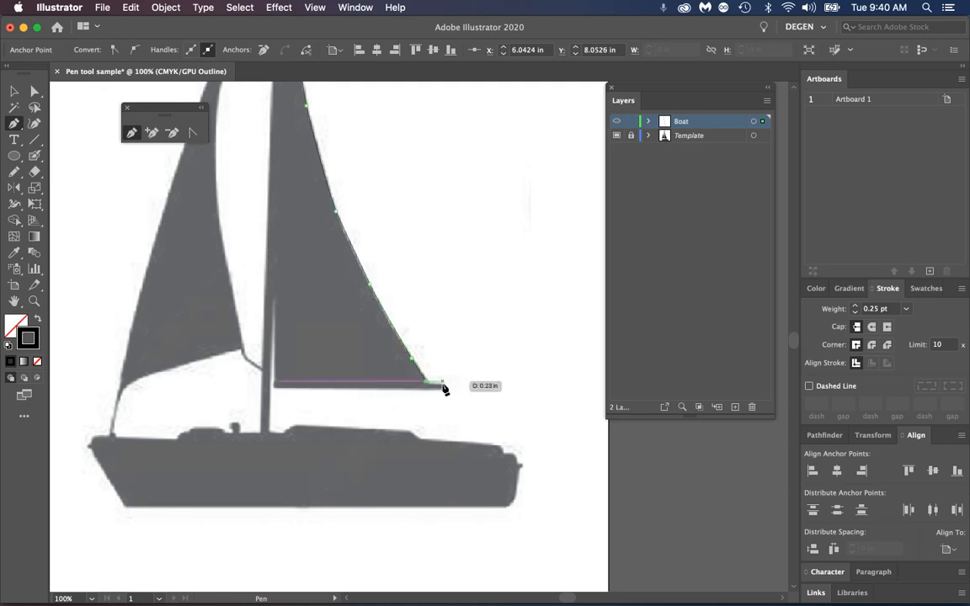
click(443, 383)
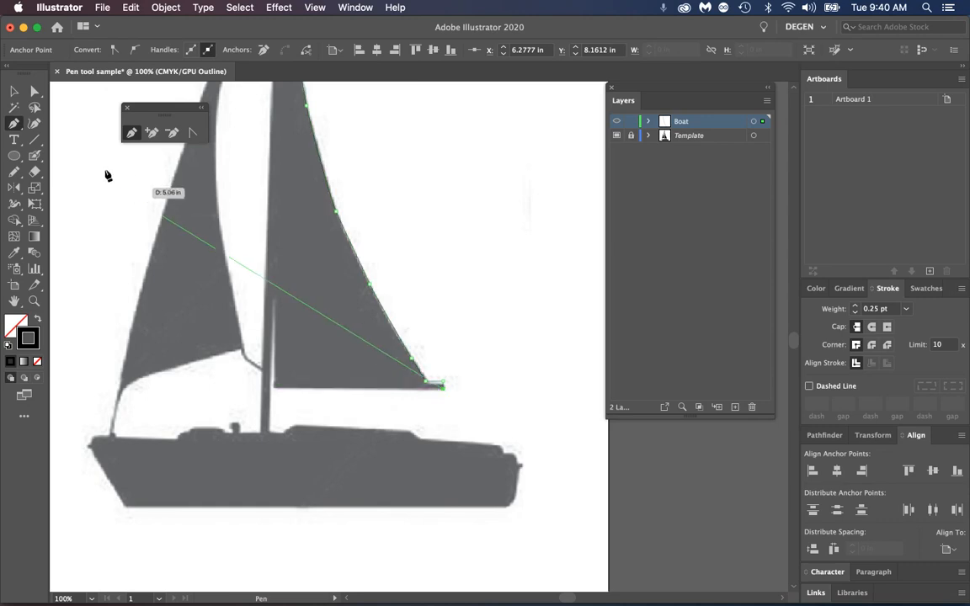
Select the whole traced mast and sail path and delete it
click(17, 93)
click(386, 223)
key(space)
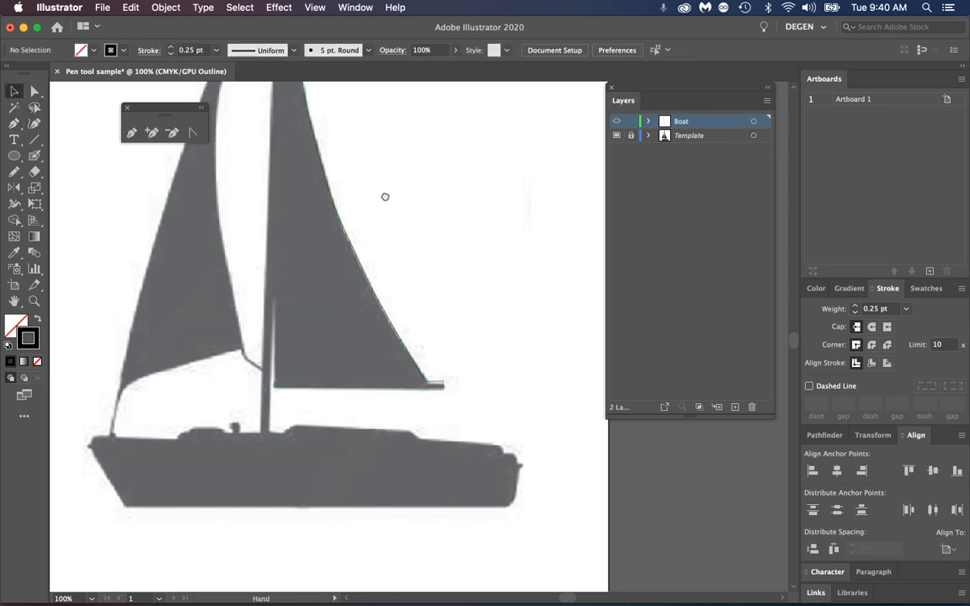
drag(386, 197, 428, 403)
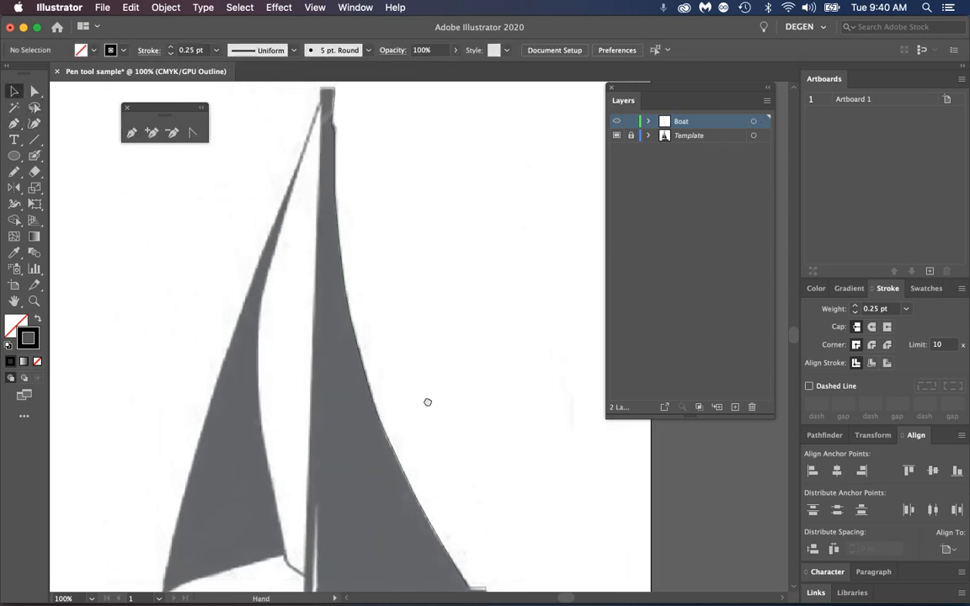
click(344, 288)
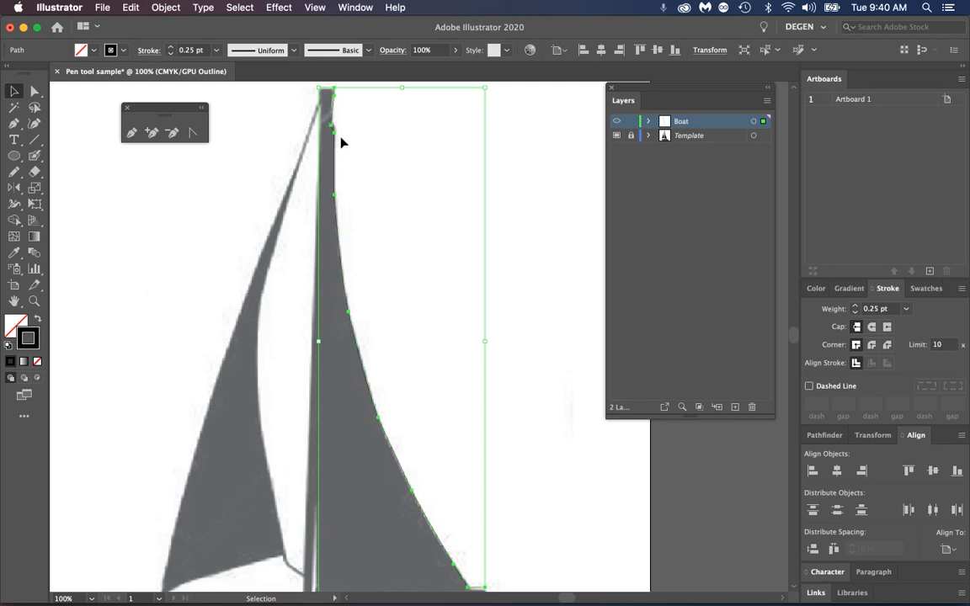
scroll(448, 379, down, 5)
scroll(448, 379, right, 1)
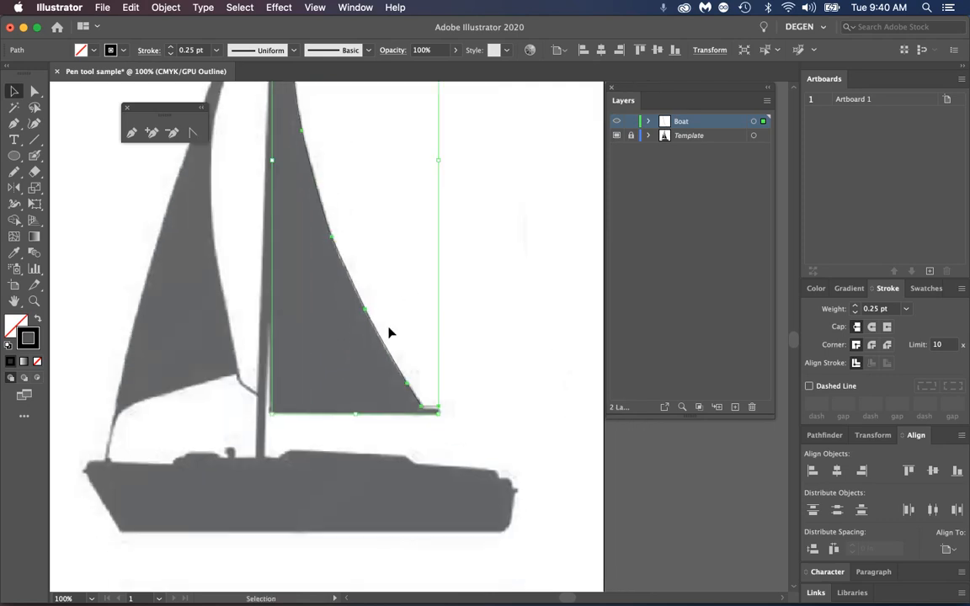
click(380, 211)
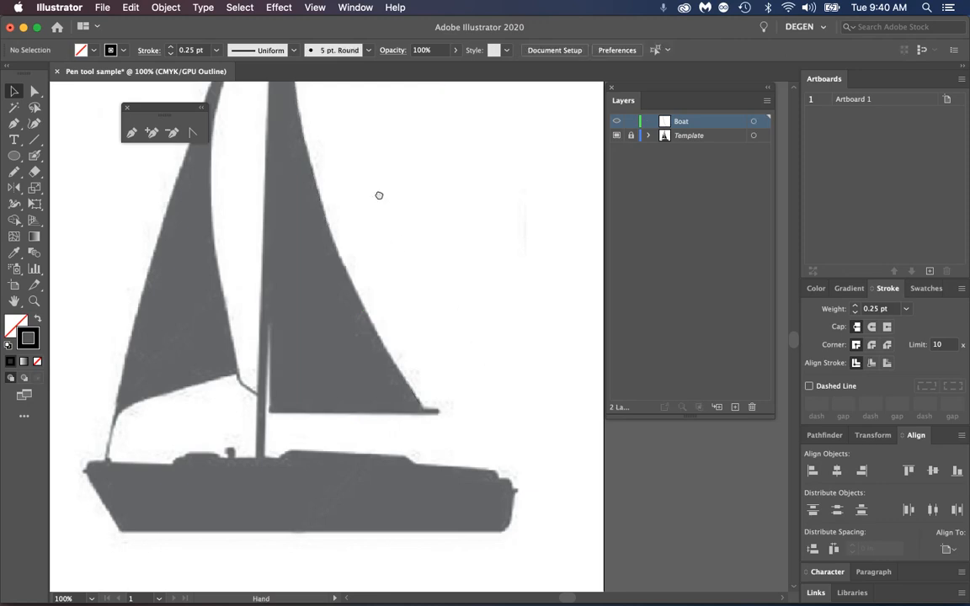
Start a new Pen path across the mast top and down its right edge to the notch
drag(379, 195, 424, 409)
click(130, 133)
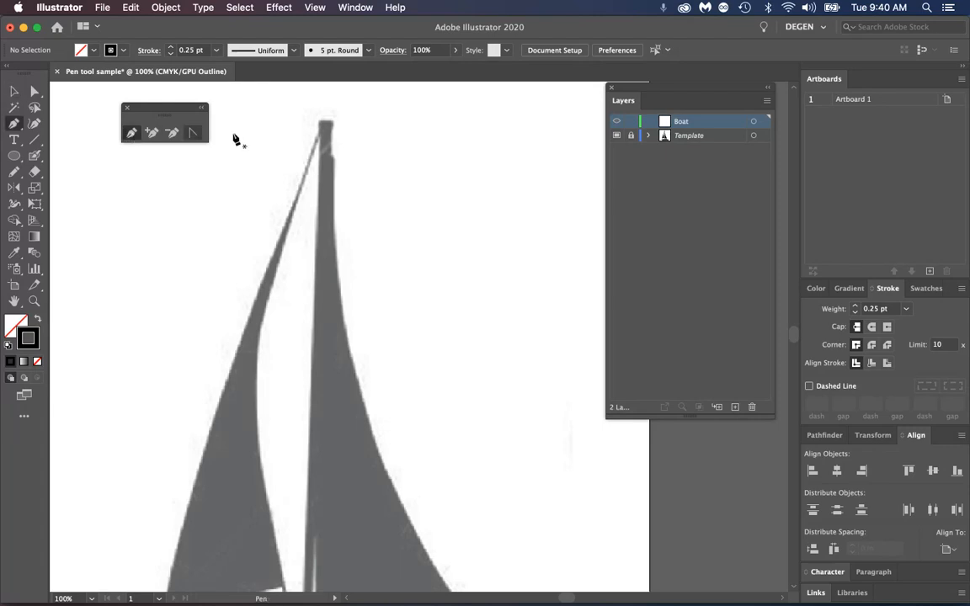
click(331, 124)
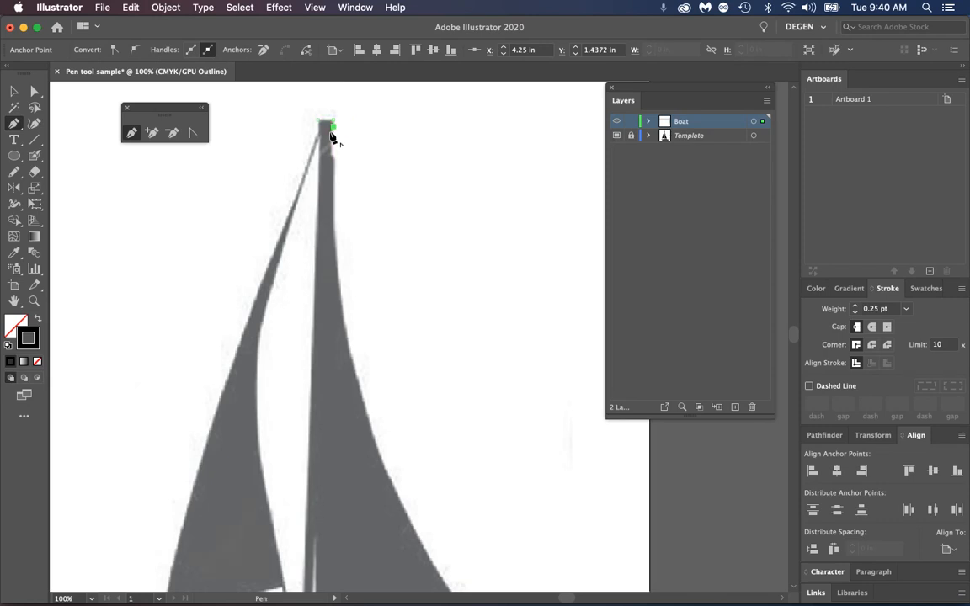
click(333, 156)
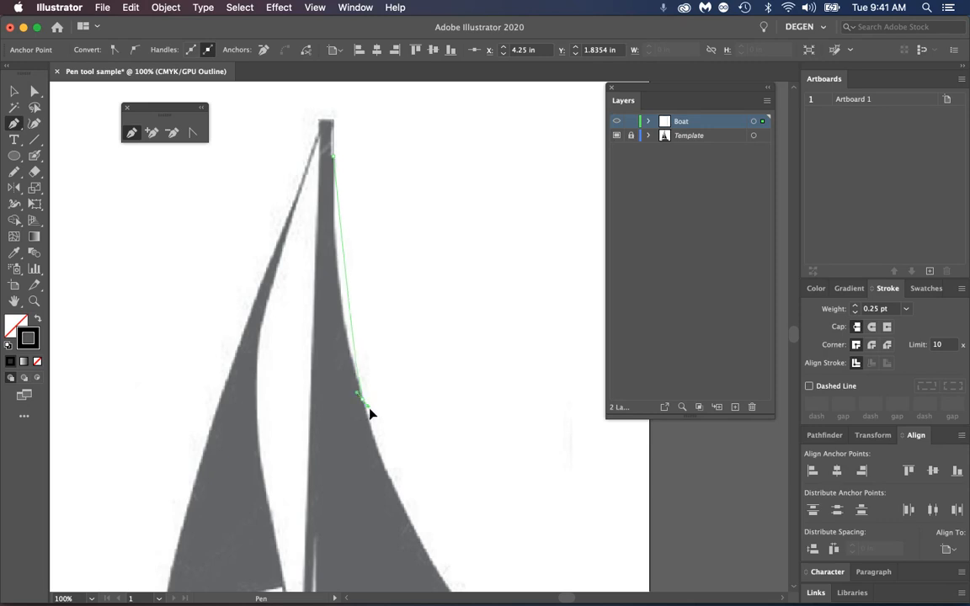
Trace the right sail's outer edge with one smooth midway anchor and one at the lower corner, removing the corner's outgoing handle
drag(363, 400, 352, 240)
key(space)
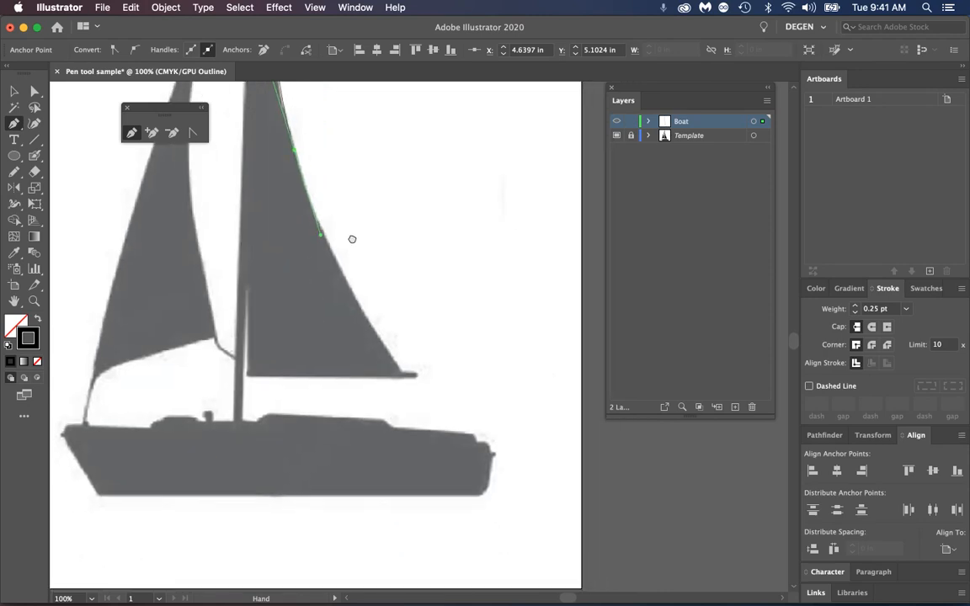
click(402, 375)
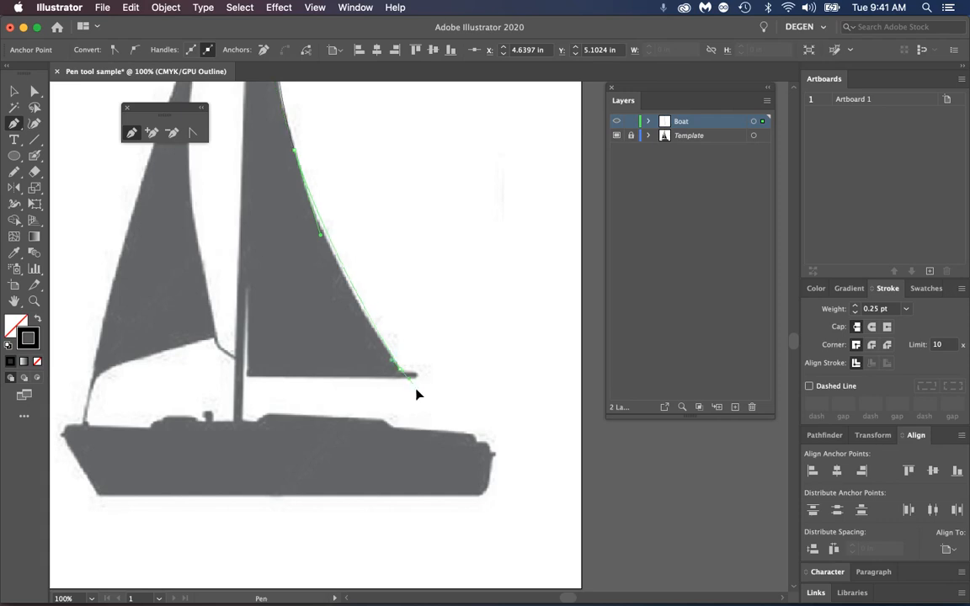
drag(435, 412, 431, 409)
click(400, 370)
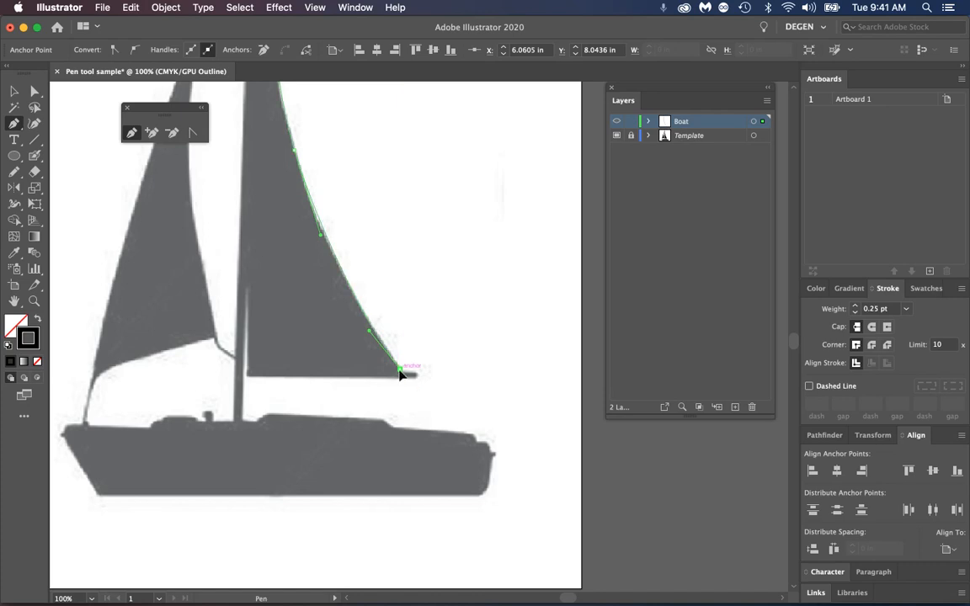
Trace around the boom's tip and underside, up the narrow gap beside the mast, and down the mast to the deck
drag(400, 370, 418, 381)
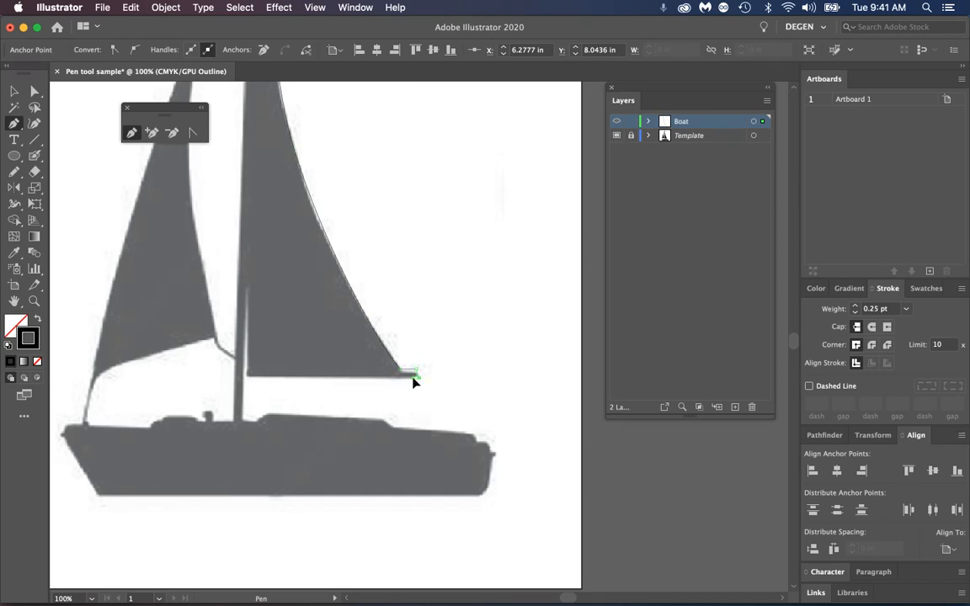
click(247, 377)
click(246, 288)
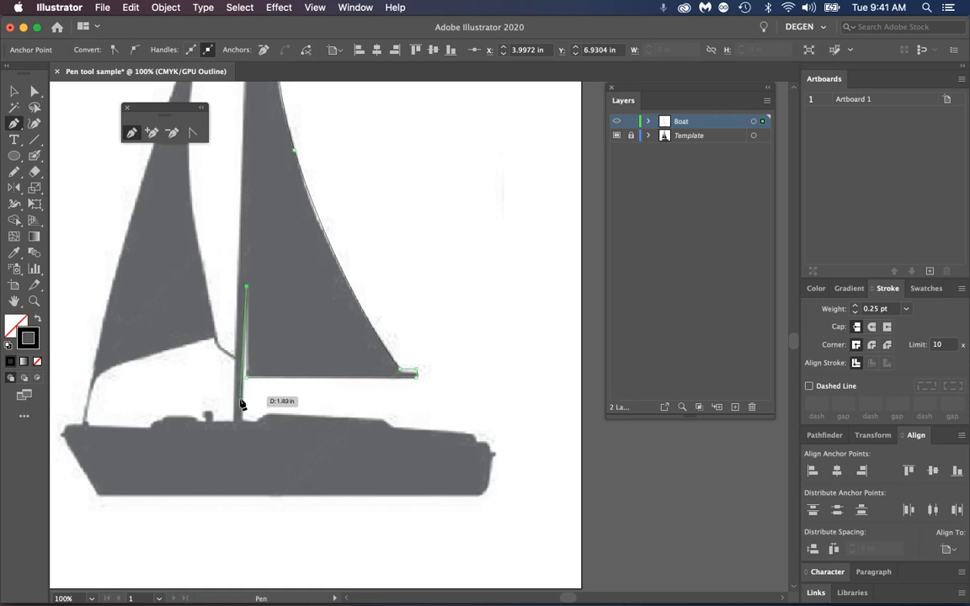
click(244, 421)
Trace the raised cabin roof right of the mast and the sloping deck to its far right end
click(255, 421)
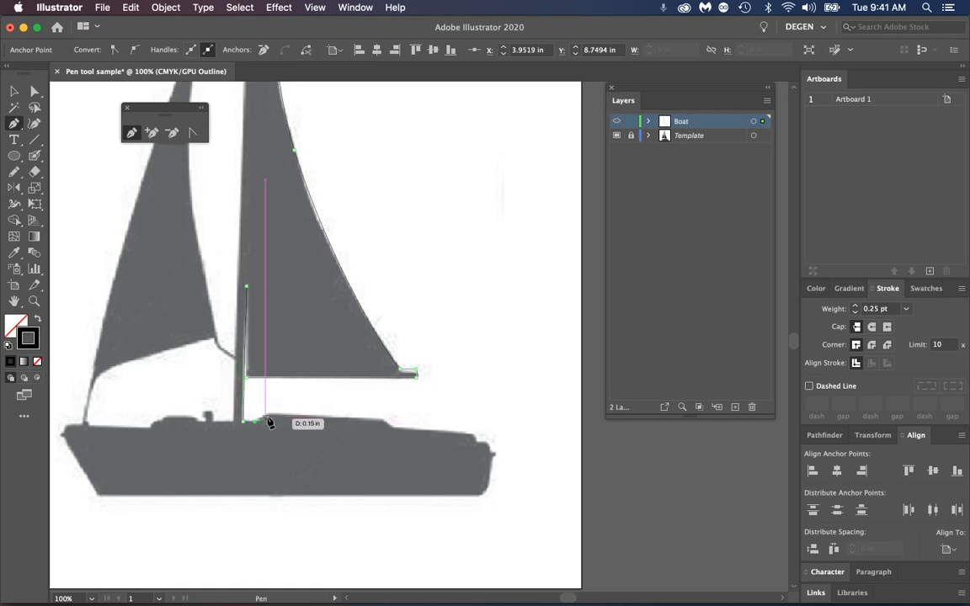
super+click(269, 421)
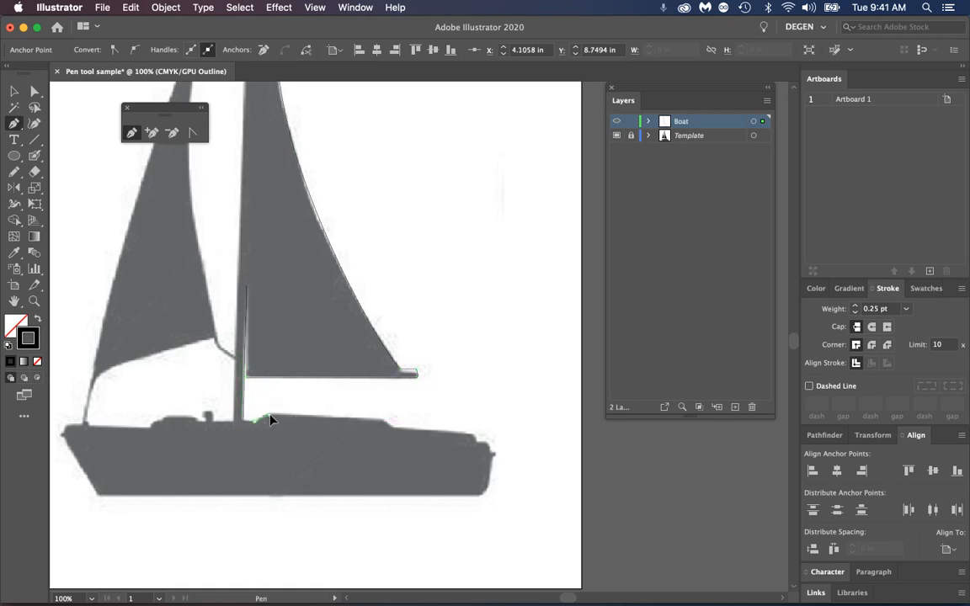
click(383, 419)
click(392, 425)
click(470, 433)
Place a smooth anchor below the rounded corner at the deck's far right end and remove its outgoing handle
click(477, 448)
key(z)
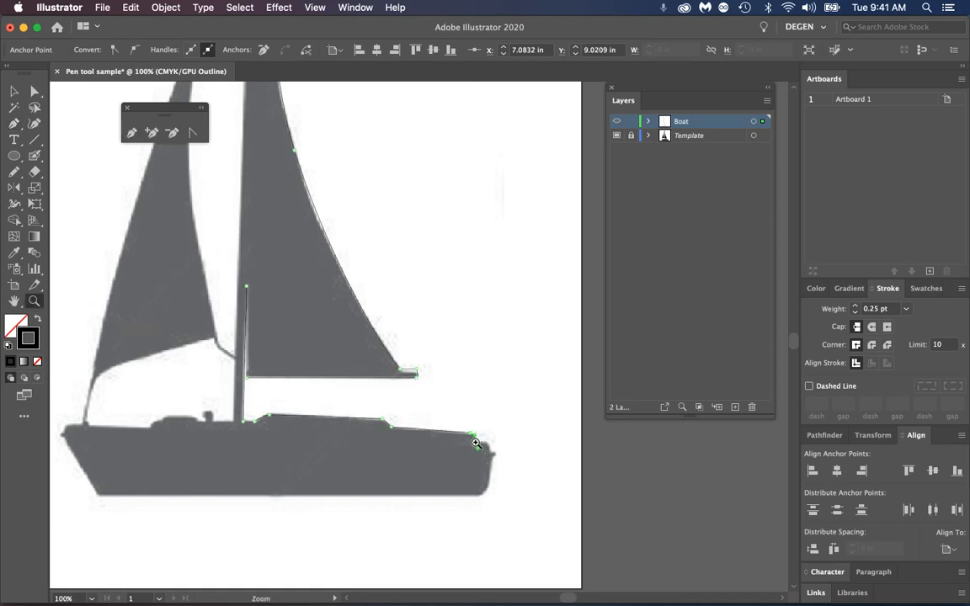
drag(474, 439, 653, 520)
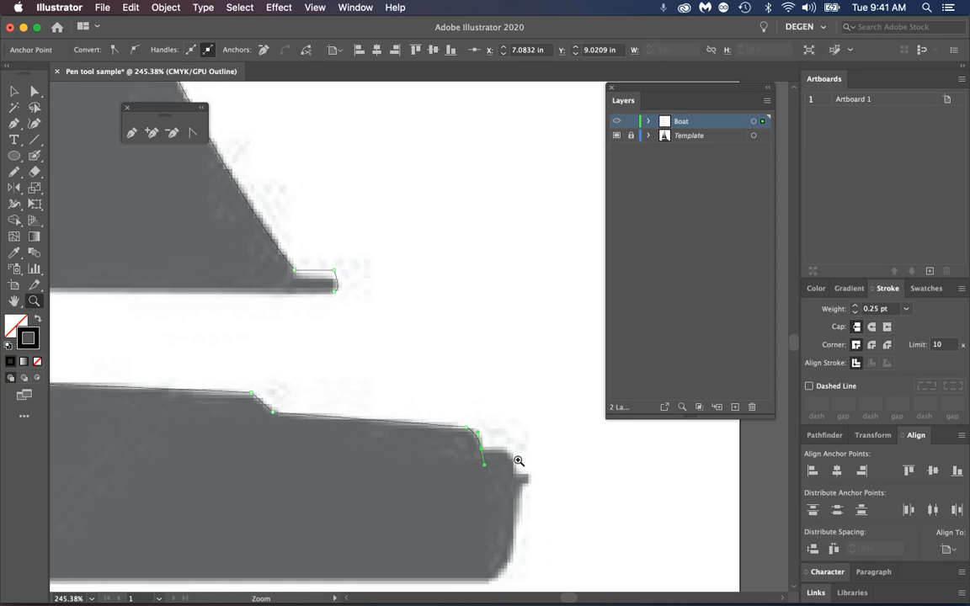
key(p)
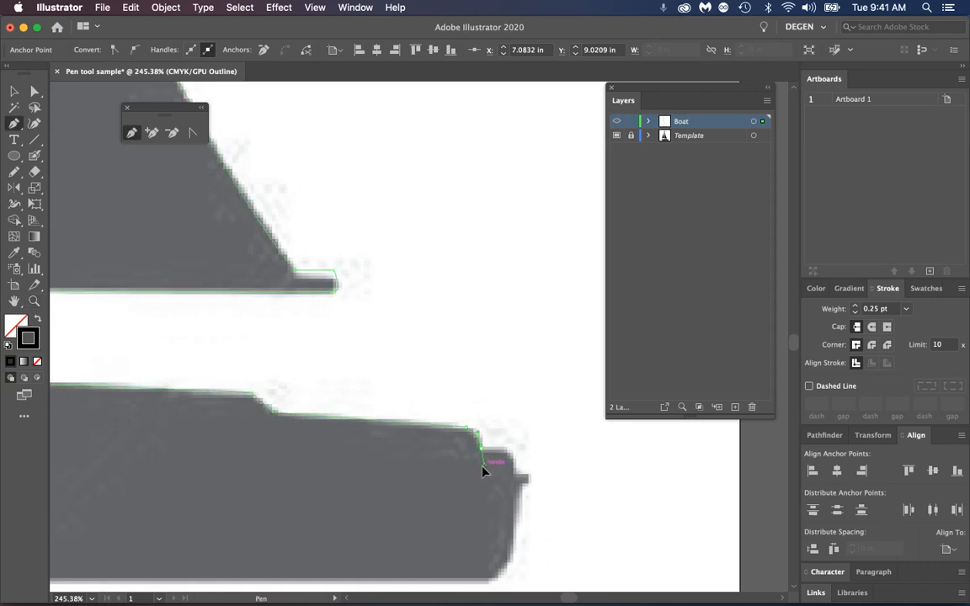
click(483, 469)
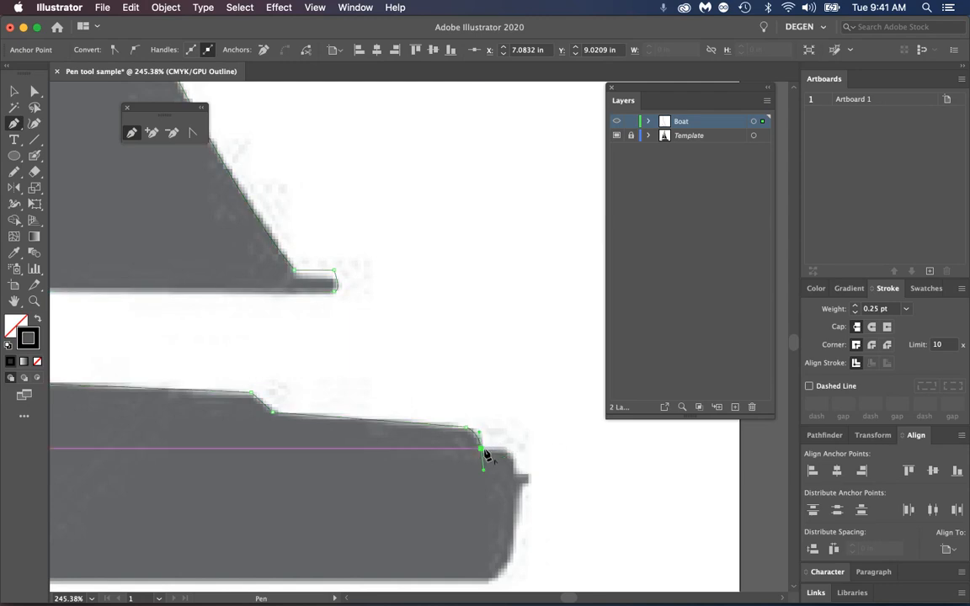
click(484, 470)
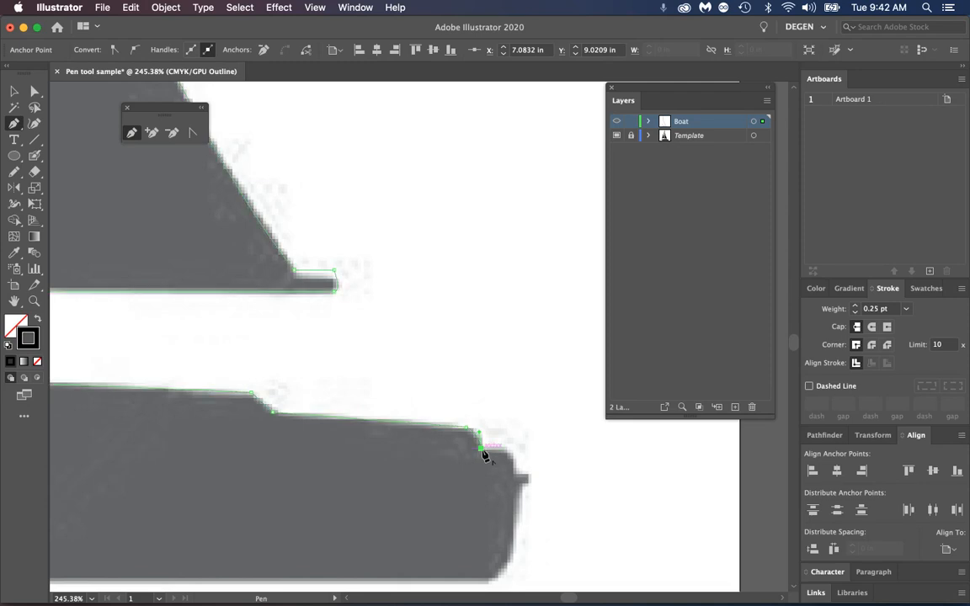
Trace the short ledge with its rounded corner at the hull's right end, and the top and tip of the small tab
click(509, 454)
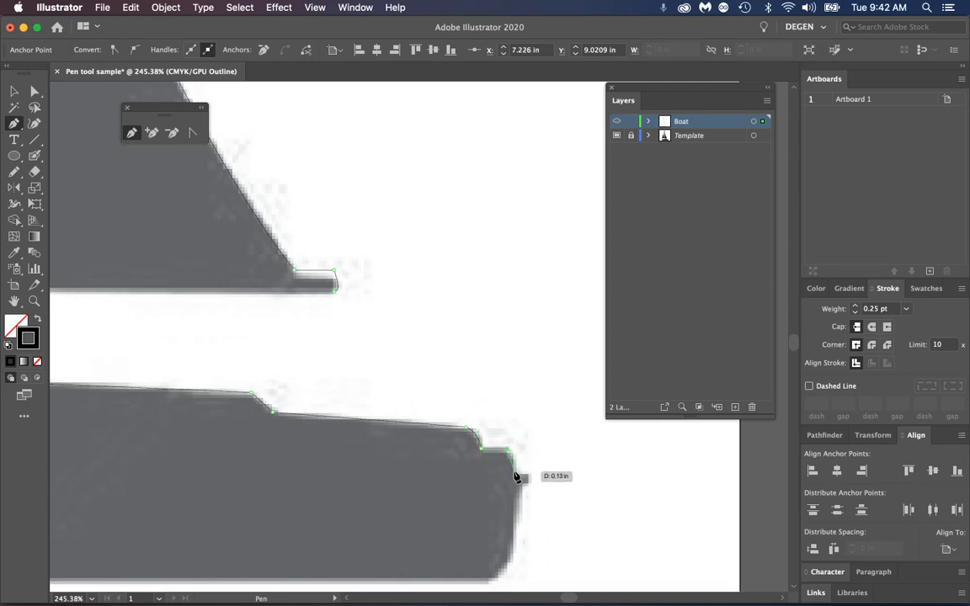
click(514, 493)
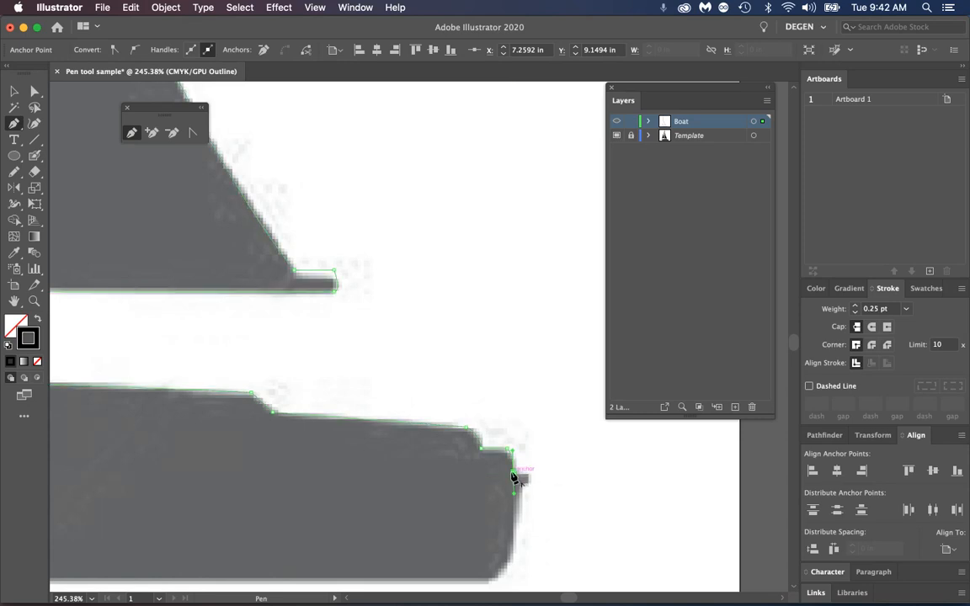
click(528, 472)
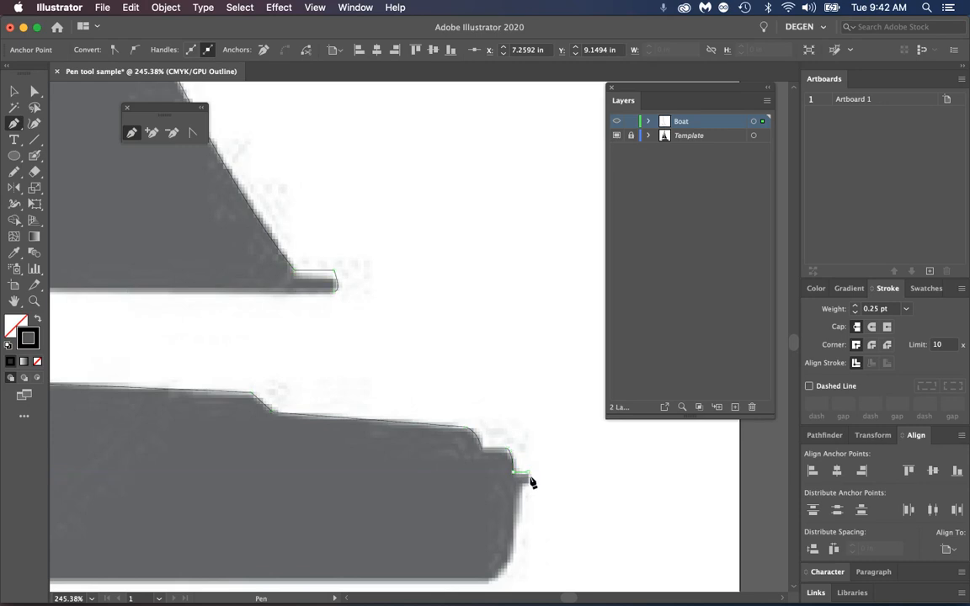
click(528, 481)
Trace down the hull's right end, around its rounded bottom corner, and along the straight bottom edge to the lower left corner
scroll(498, 512, down, 5)
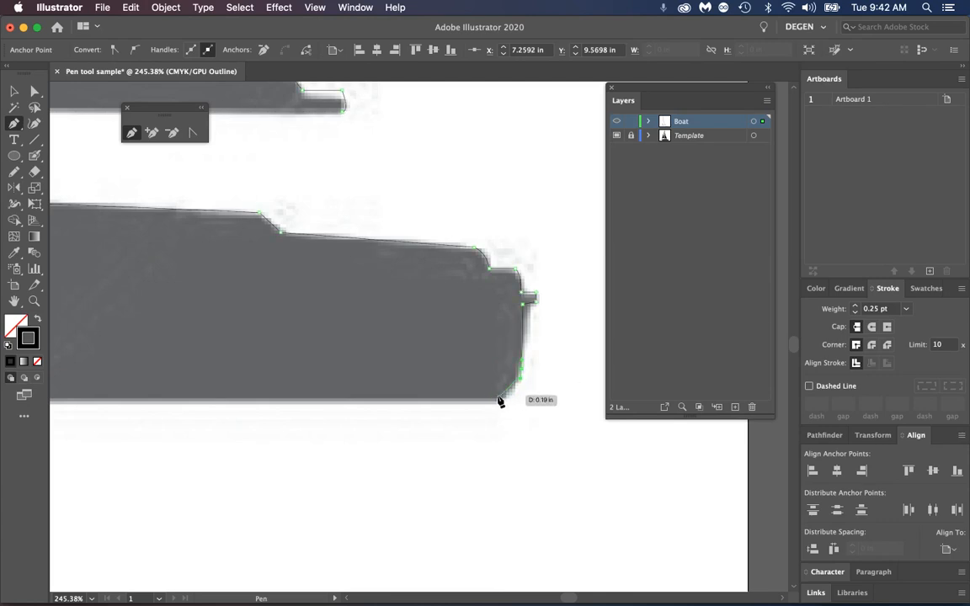
drag(492, 402, 472, 409)
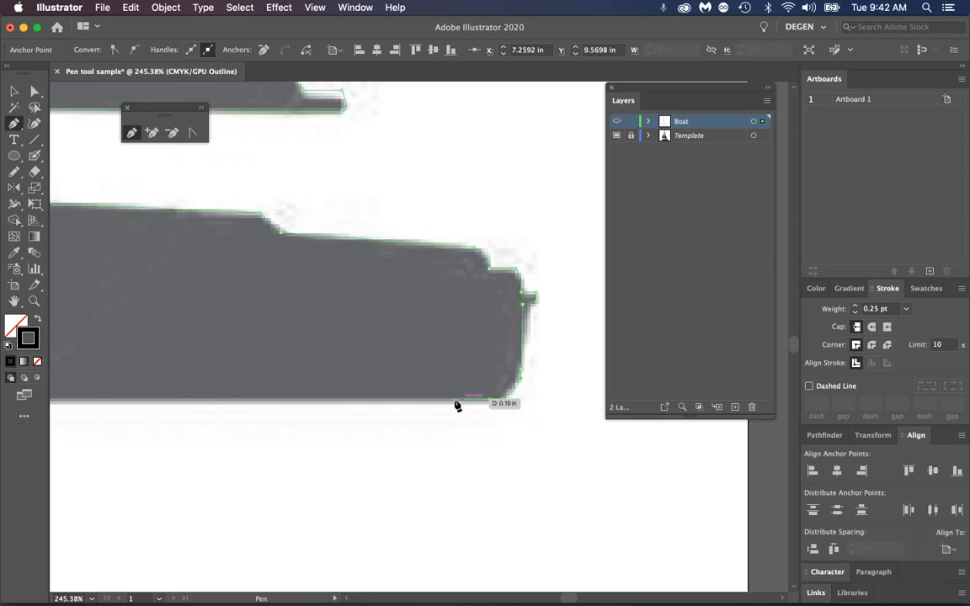
drag(168, 387, 394, 361)
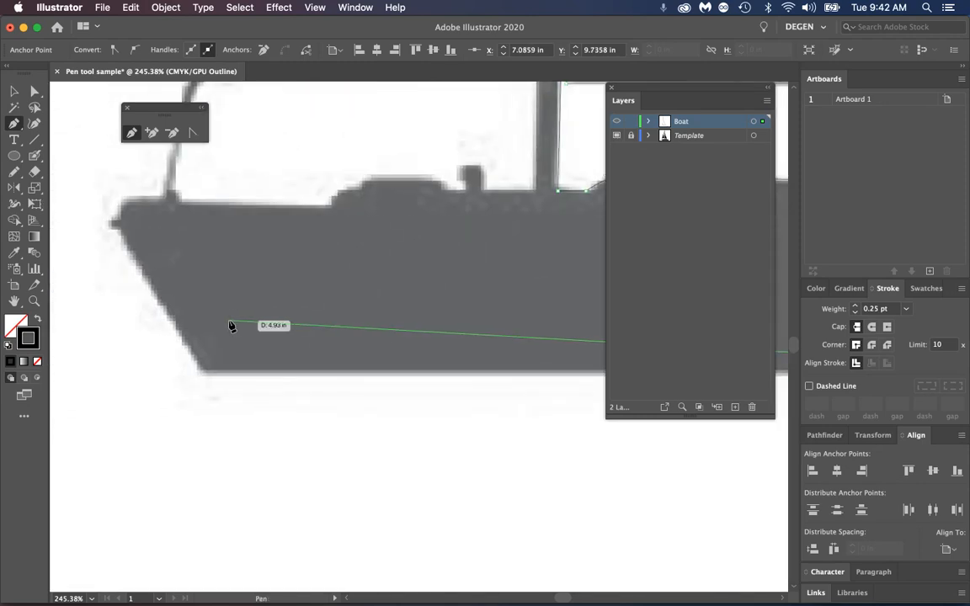
click(204, 377)
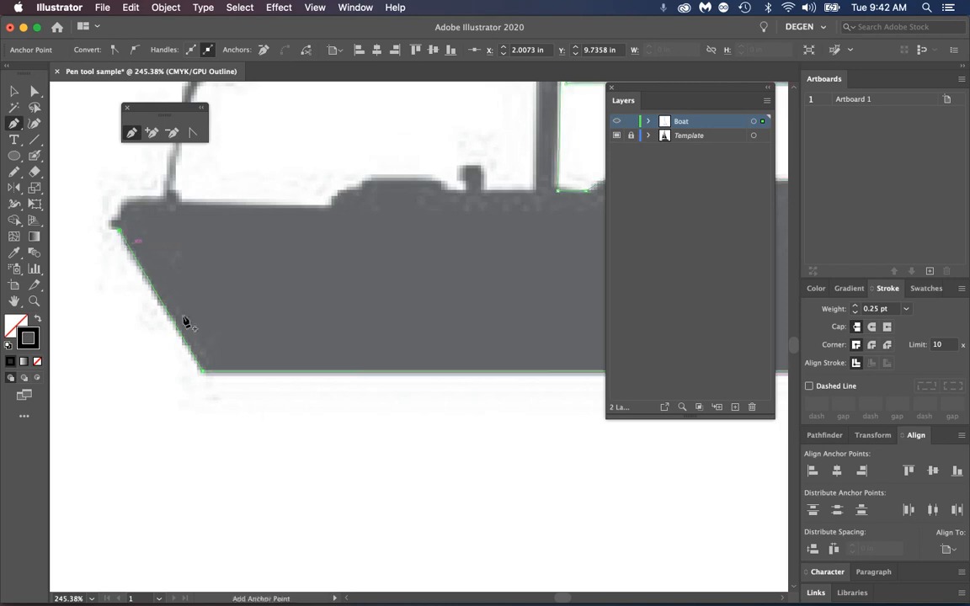
Trace up the hull's slanted left end, around its small tip and rounded upper corner, to the foot of the left sail's line
click(115, 232)
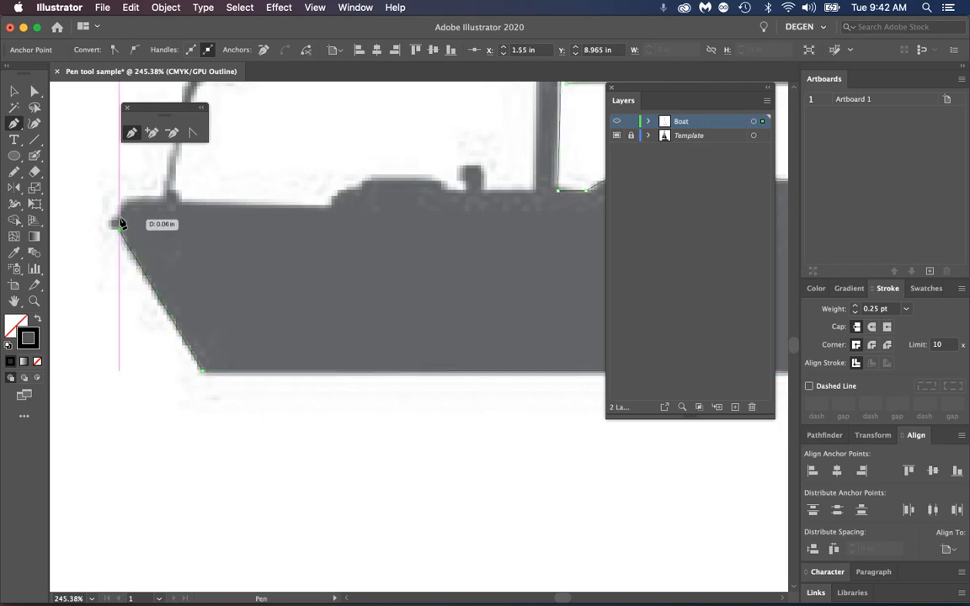
drag(119, 221, 166, 205)
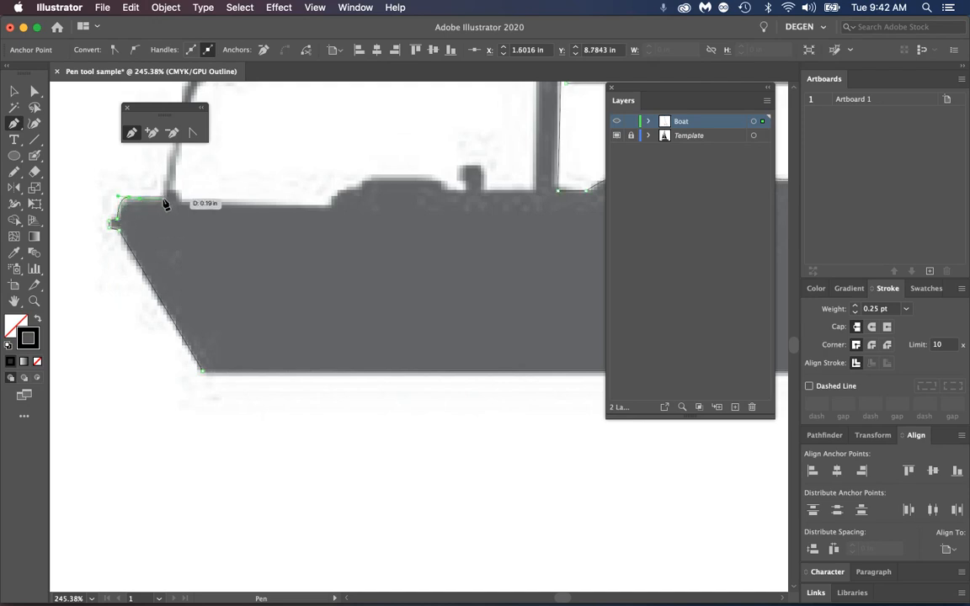
drag(192, 454, 188, 469)
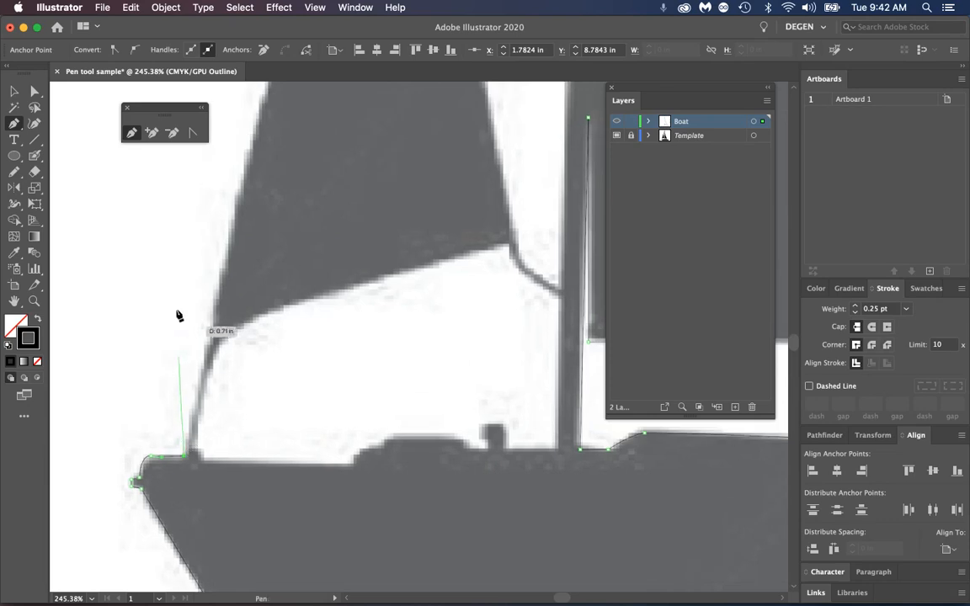
Trace the left sail's outer edge up to the mast with smooth anchors and close the outline at the mast top
click(224, 293)
scroll(314, 411, up, 6)
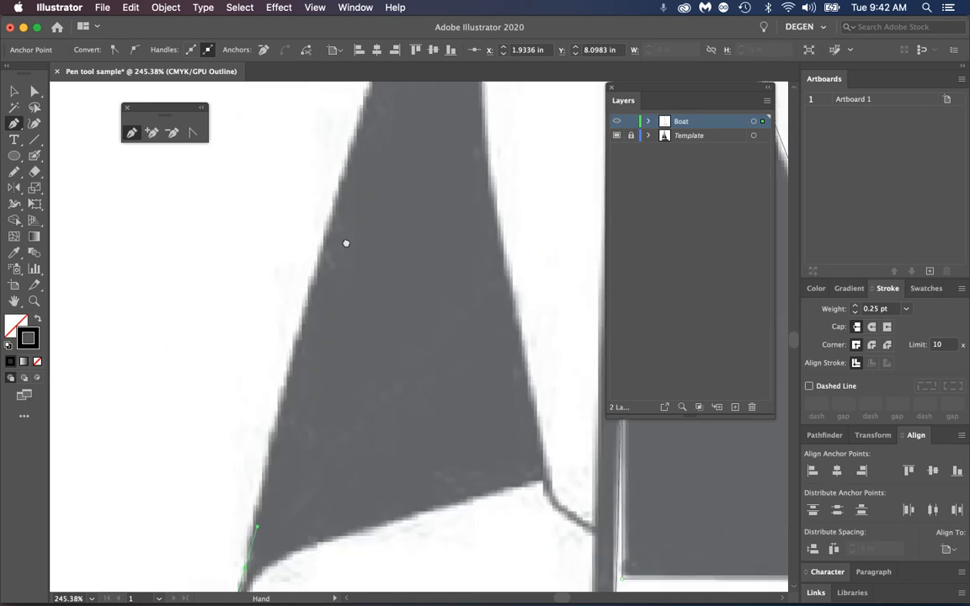
key(super)
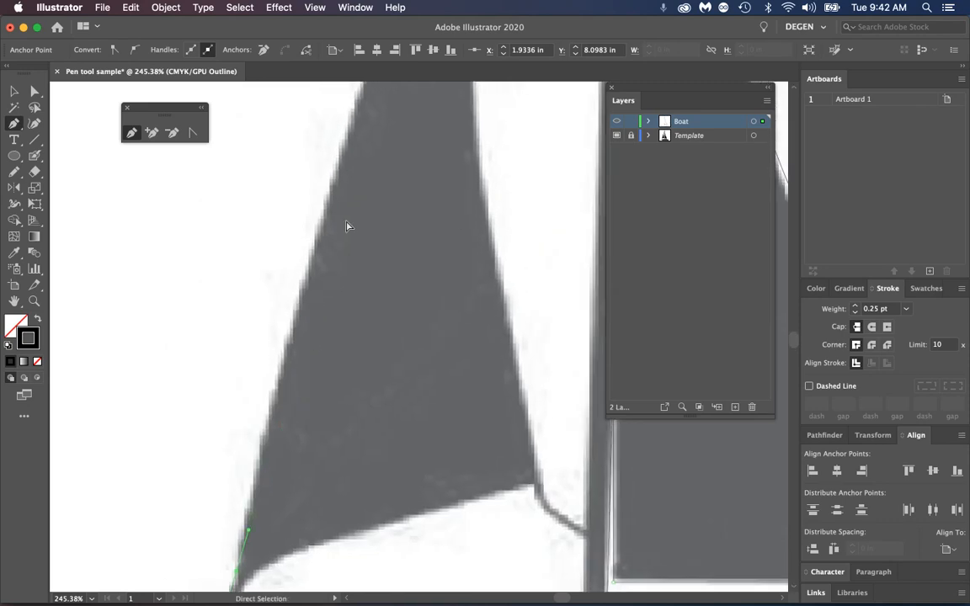
key(super+1)
key(space)
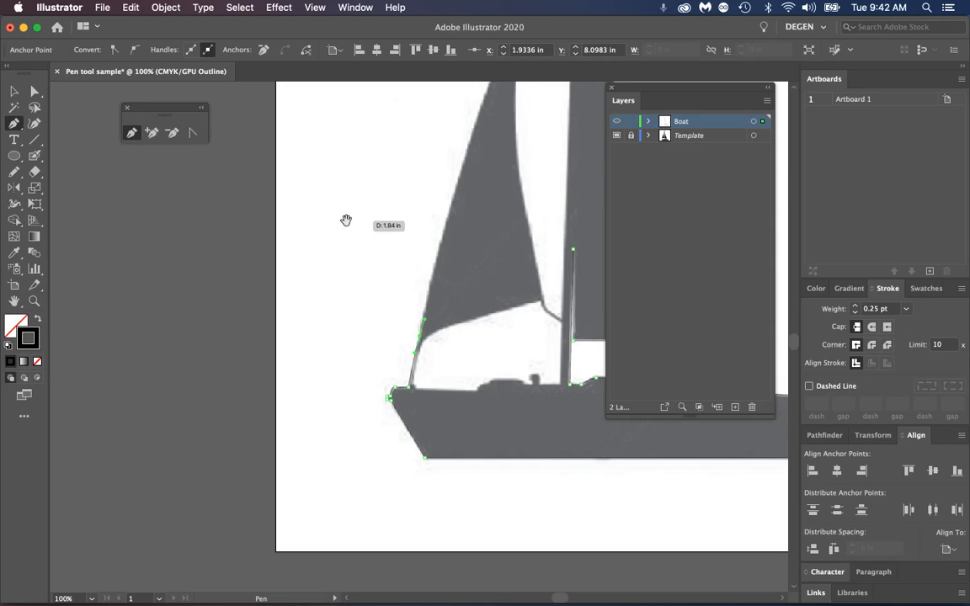
drag(478, 175, 373, 353)
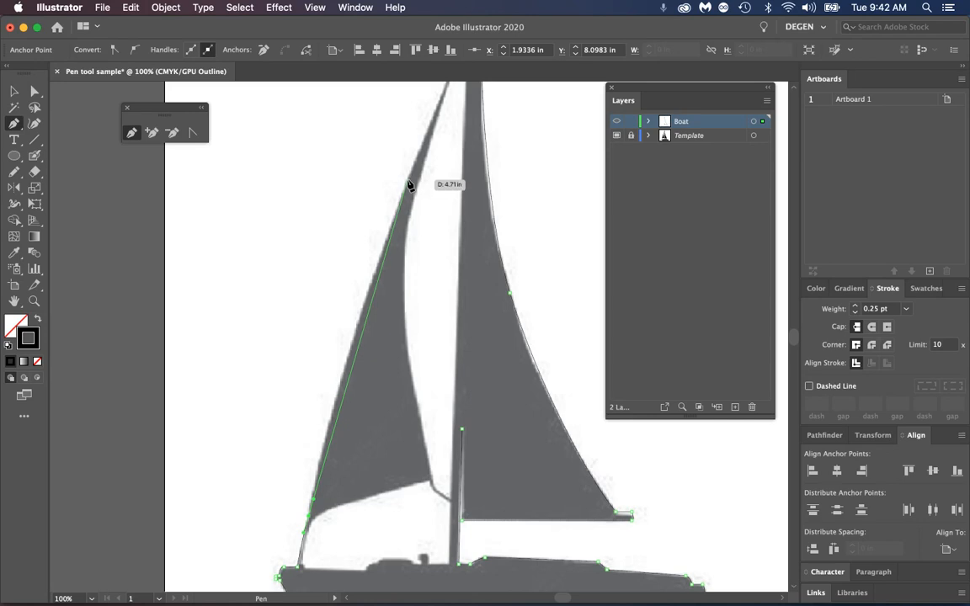
drag(411, 180, 467, 165)
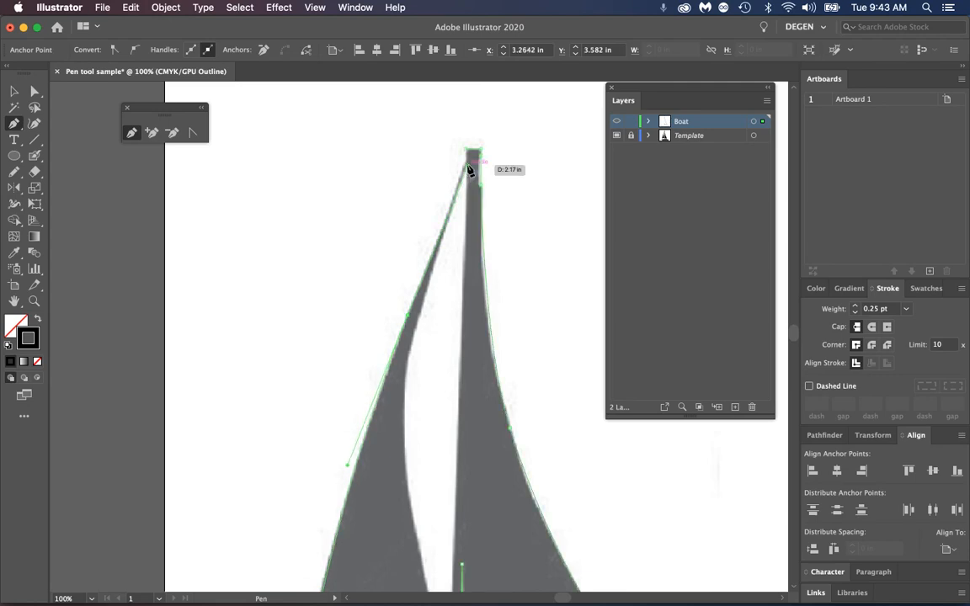
click(469, 156)
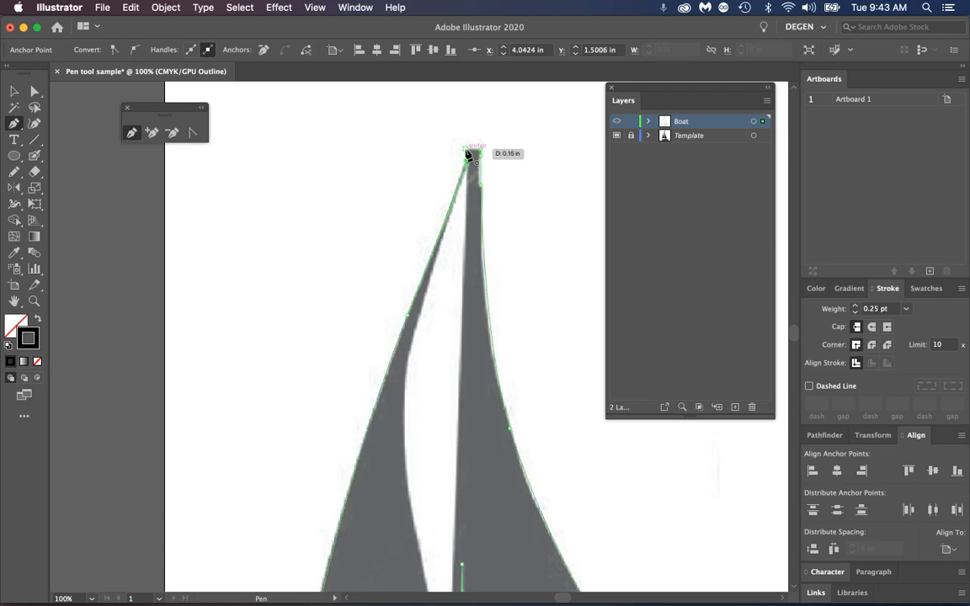
click(467, 154)
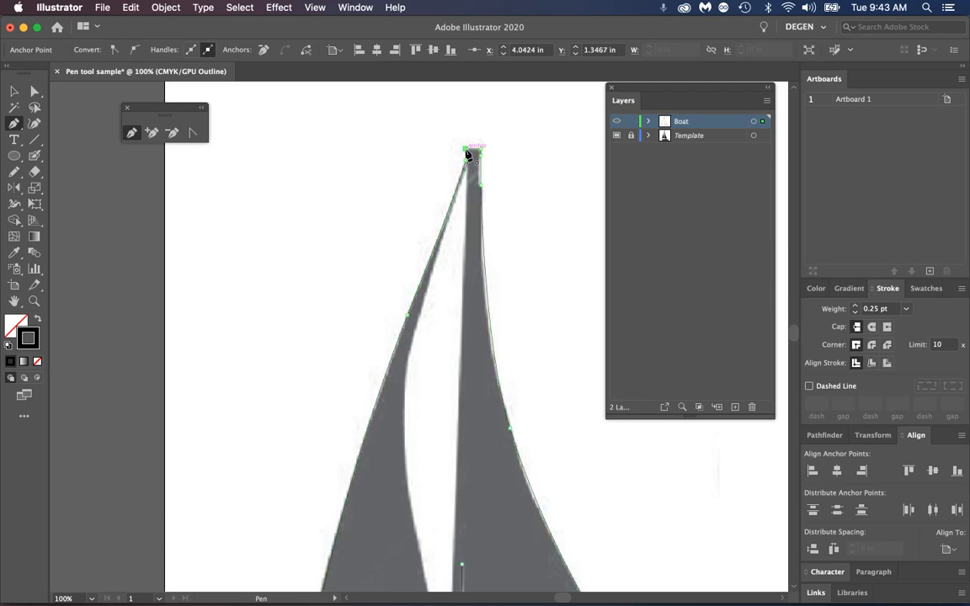
Swap the outline's fill and stroke for a black fill without stroke, show the whole artboard in Preview mode, and deselect it
click(38, 320)
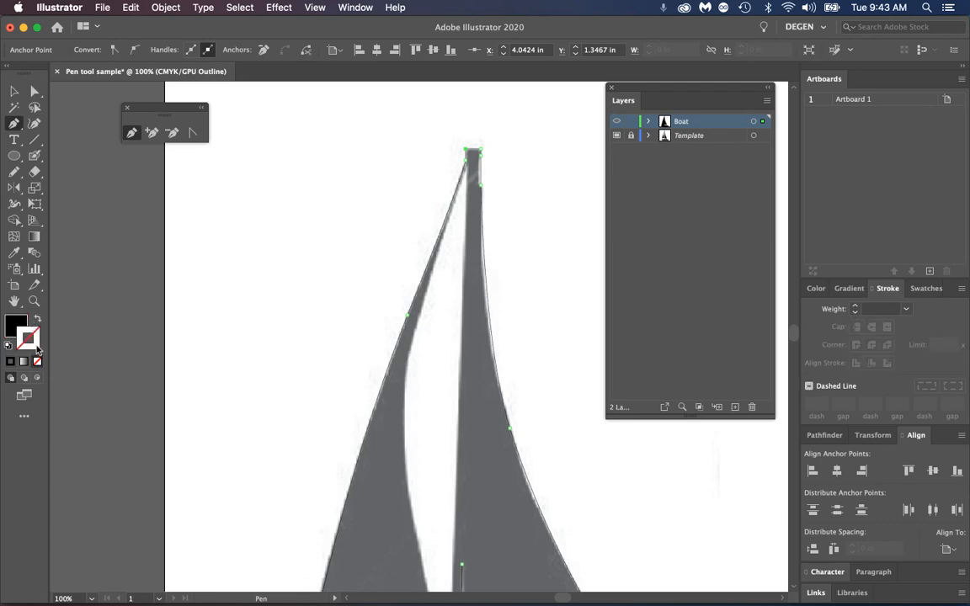
click(324, 7)
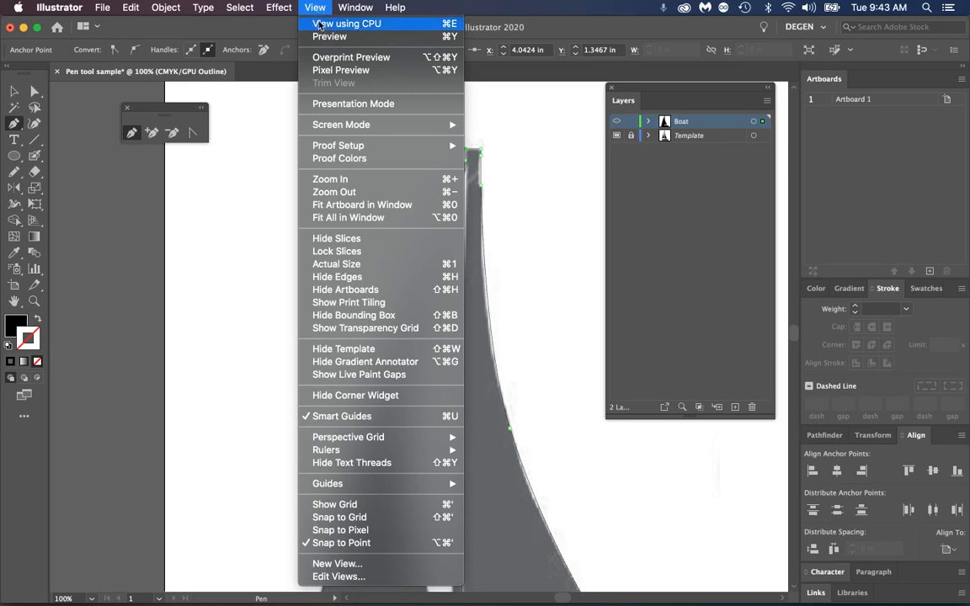
click(318, 36)
key(super+0)
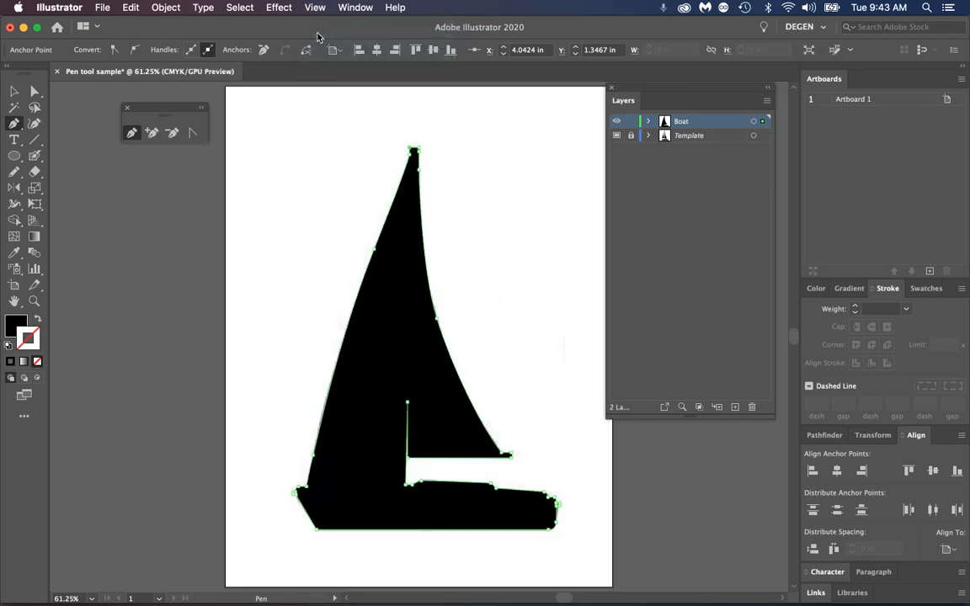
click(14, 90)
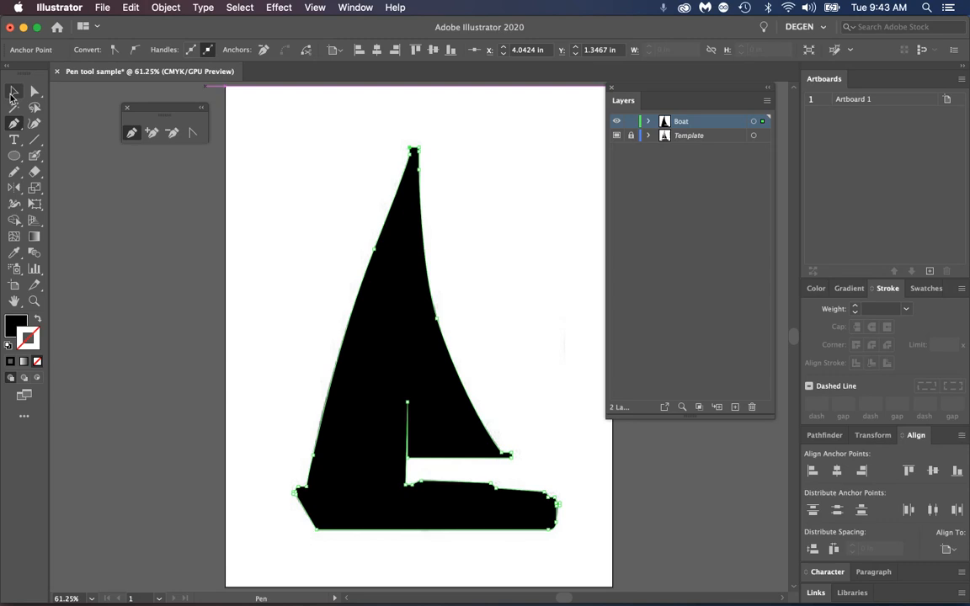
click(328, 210)
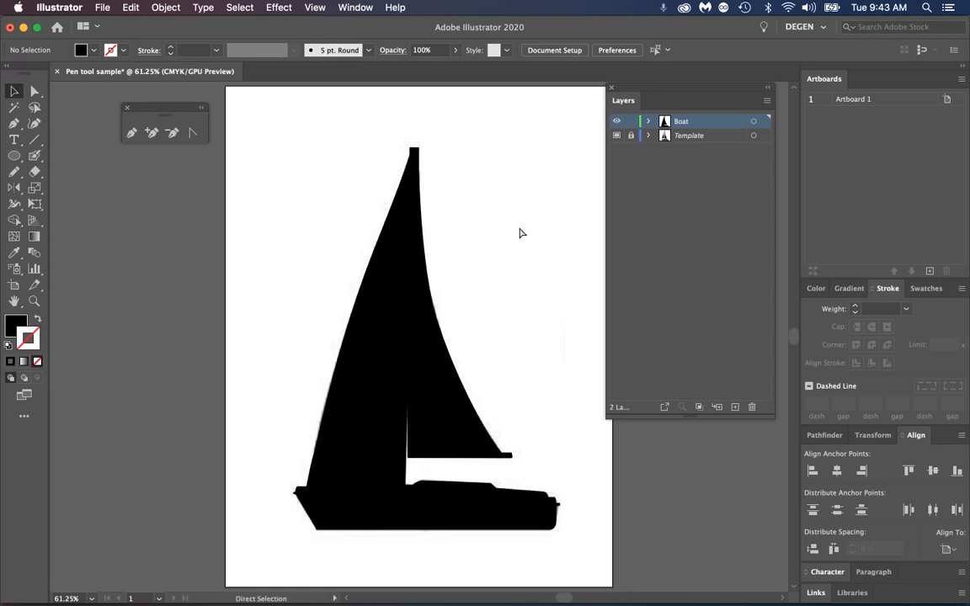
Alternate between Outline and Preview modes to compare the filled silhouette with the template's open areas
key(super+y)
key(super+y)
key(super+y)
key(super+y)
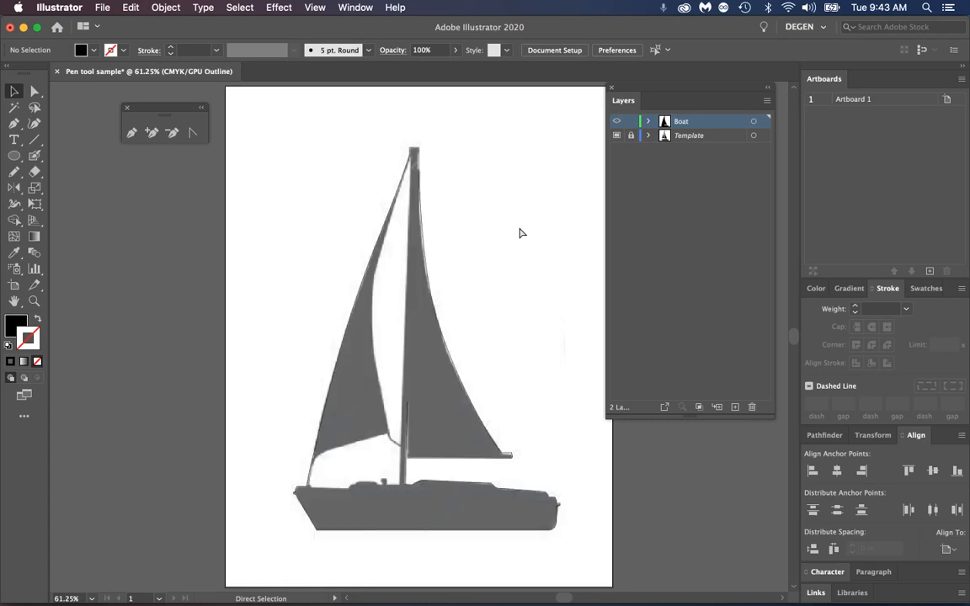
key(super+y)
key(super+y)
key(super+y)
key(super+y)
key(super+y)
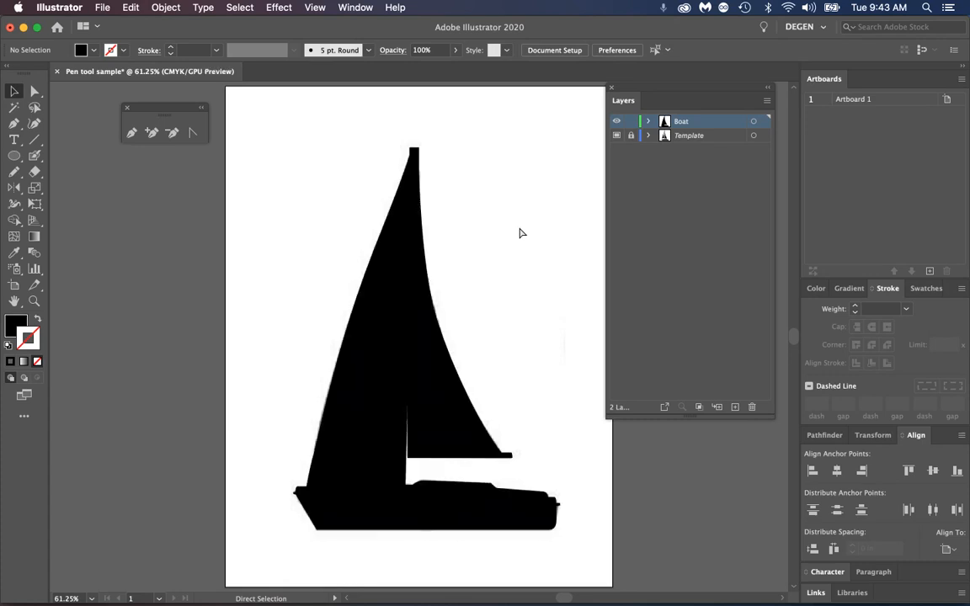
key(super+y)
key(super+y)
key(super+y)
key(super+y)
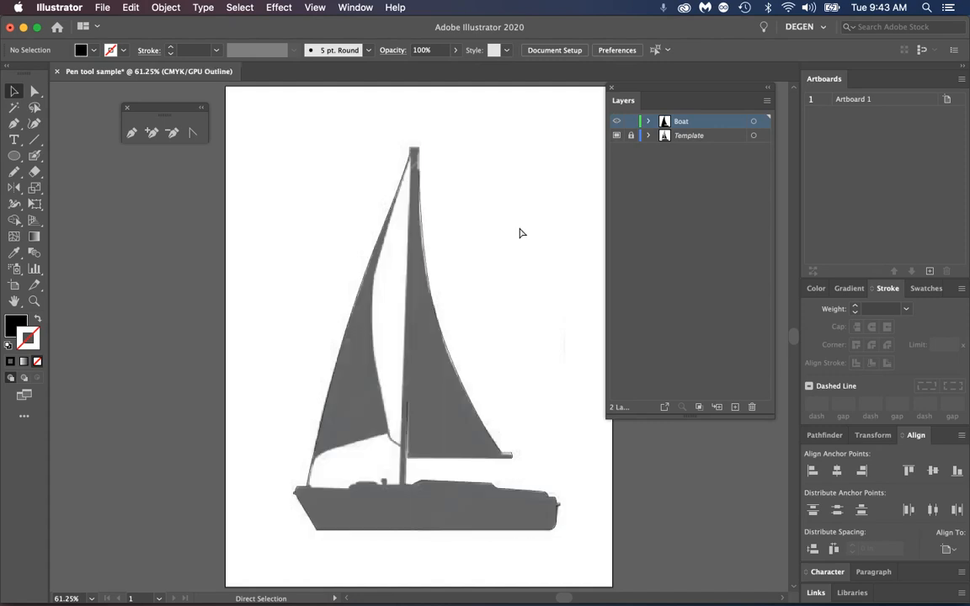
key(super+y)
key(super+y)
Start a new Pen path for the opening below the left sail, down the mast's left edge and along the deck to the small post
key(z)
drag(318, 499, 470, 455)
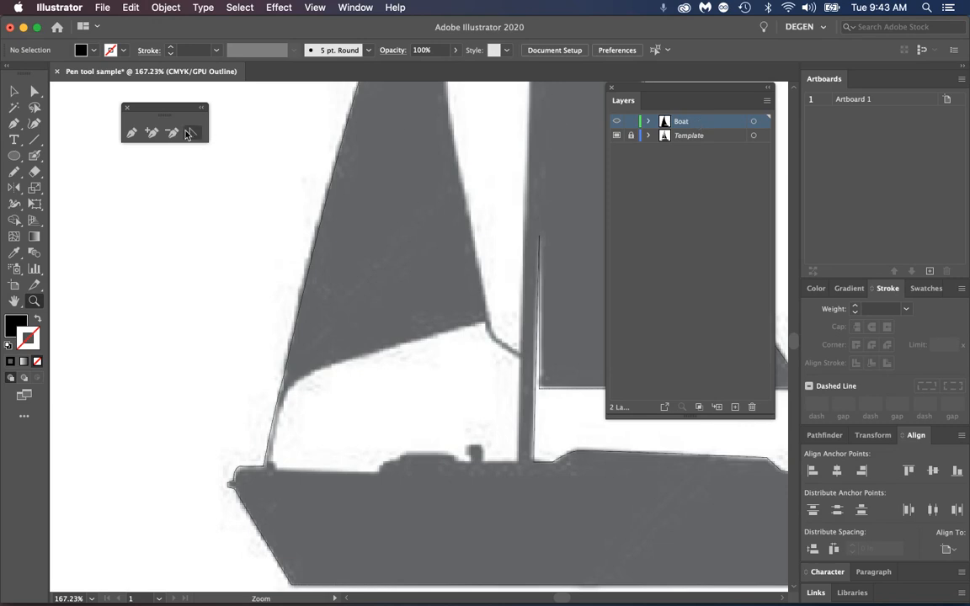
click(14, 124)
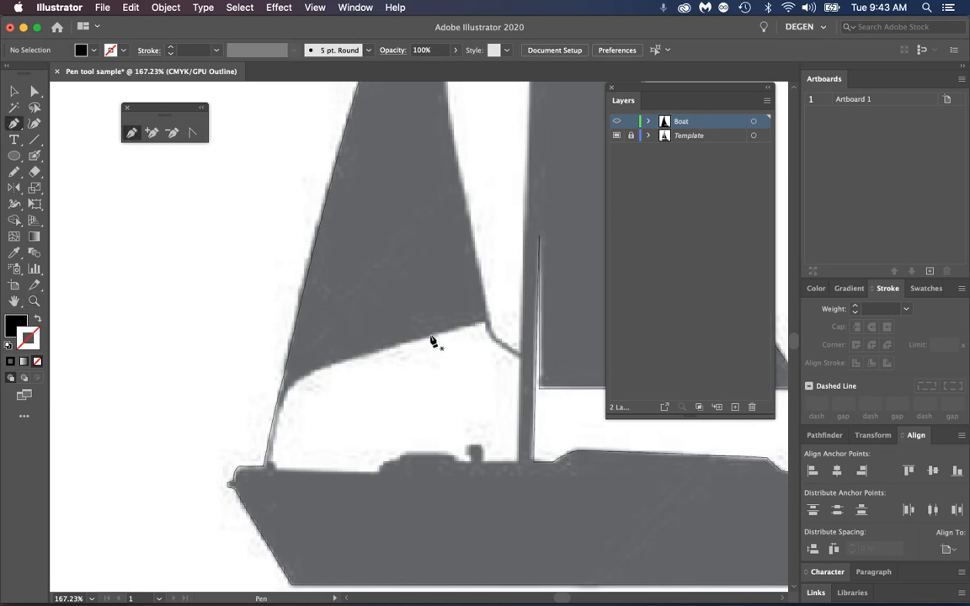
click(519, 364)
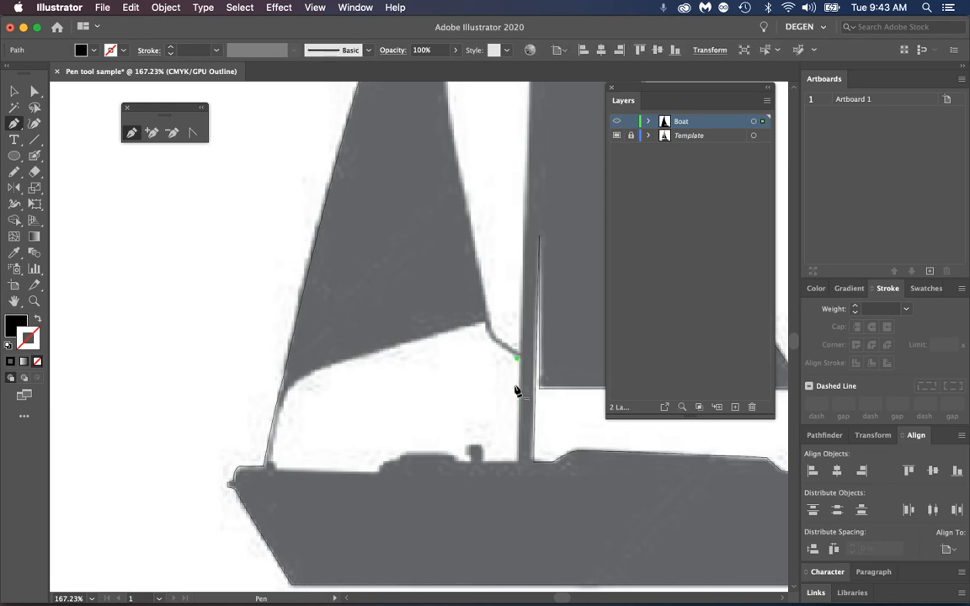
click(518, 461)
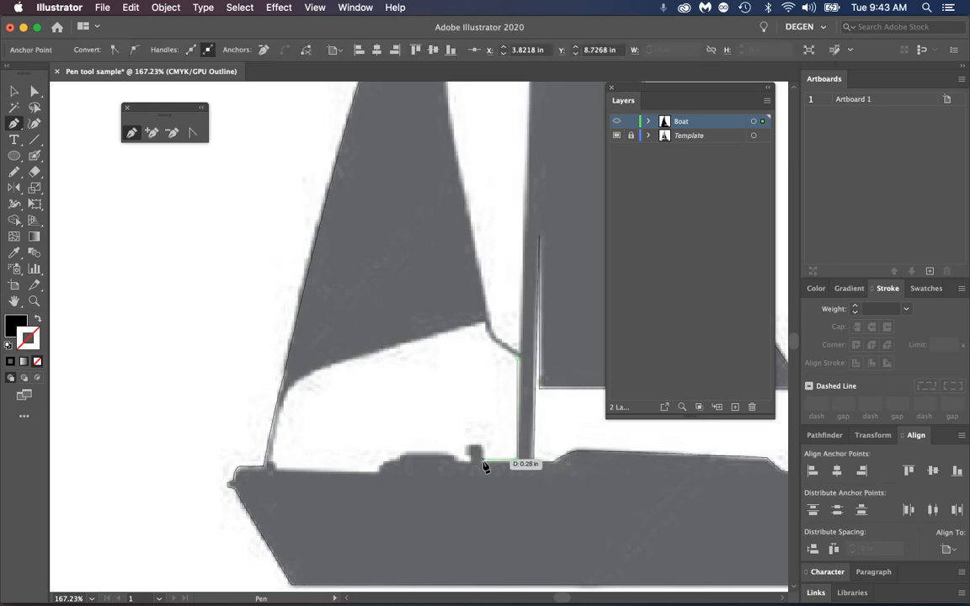
click(481, 458)
Trace around the small post on the deck and across the top of the low hatch to its left
drag(470, 444, 469, 445)
click(464, 444)
click(464, 454)
click(455, 461)
click(440, 453)
click(404, 453)
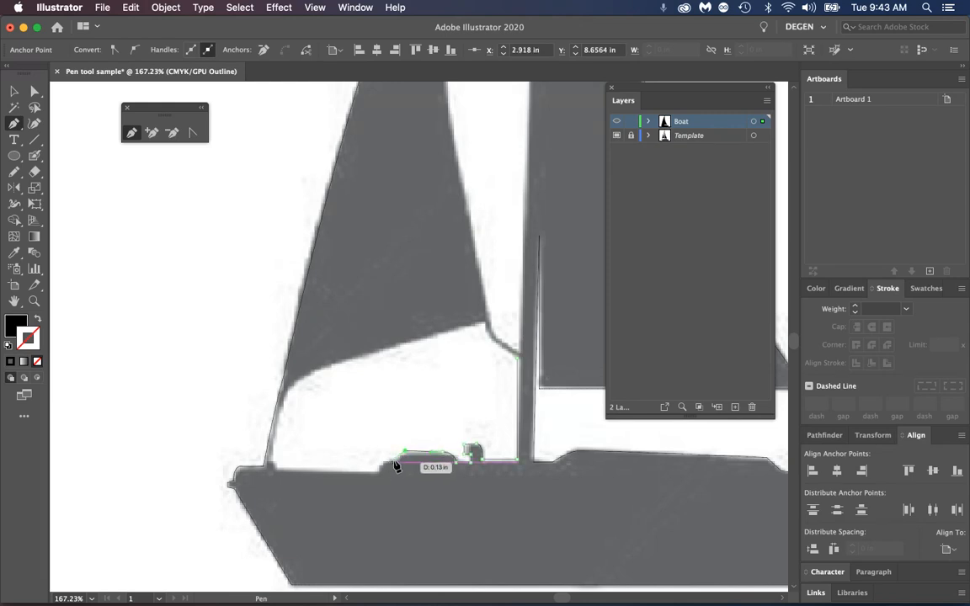
Continue the opening's path down from the low hatch and along the deck to the foot of the thin line at the bow
click(397, 459)
click(378, 470)
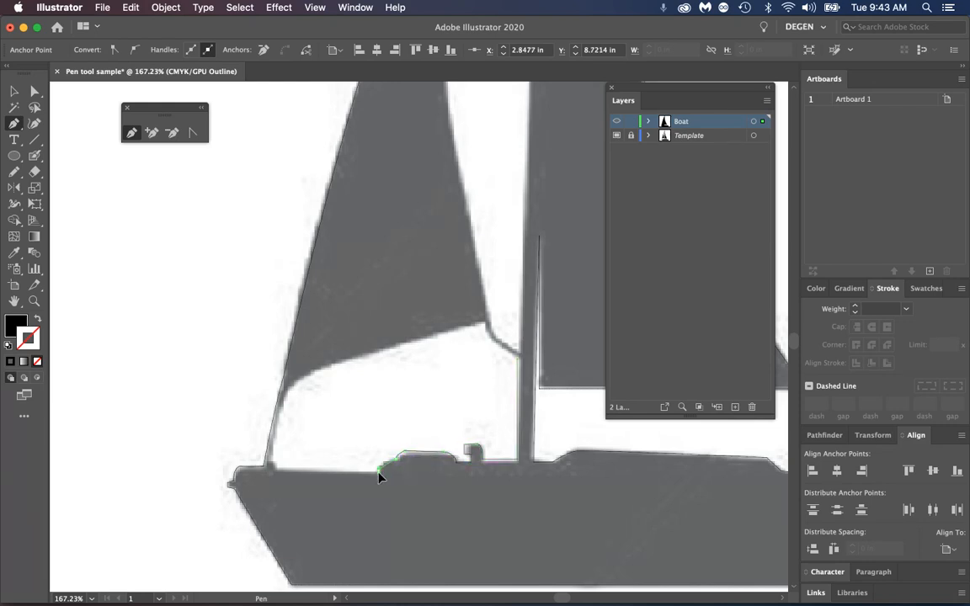
click(275, 468)
click(271, 459)
click(270, 463)
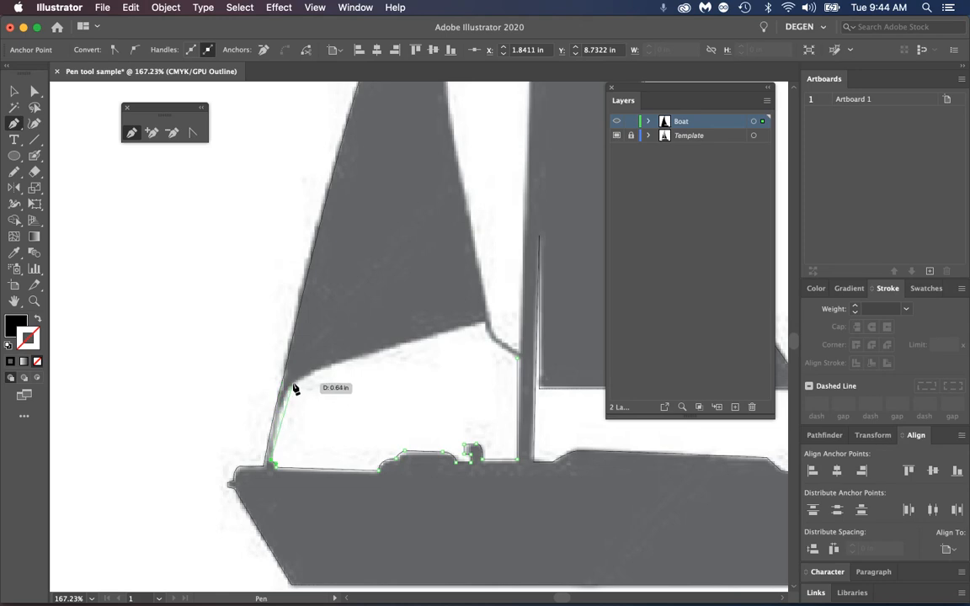
Curve the path up to the left sail's lower corner, follow the sail's bottom edge, and close it at the mast with a curve
drag(292, 384, 306, 379)
click(484, 325)
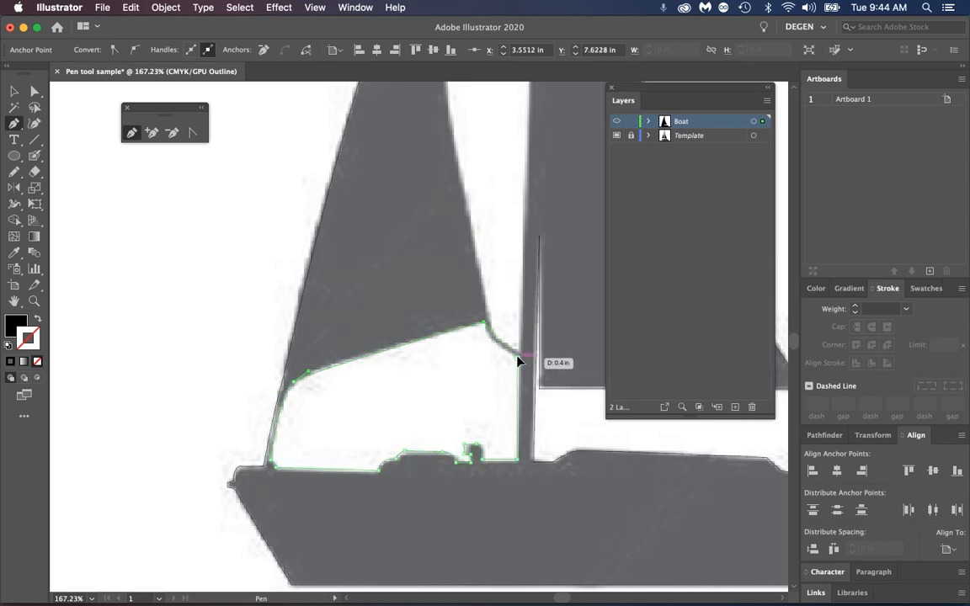
click(517, 359)
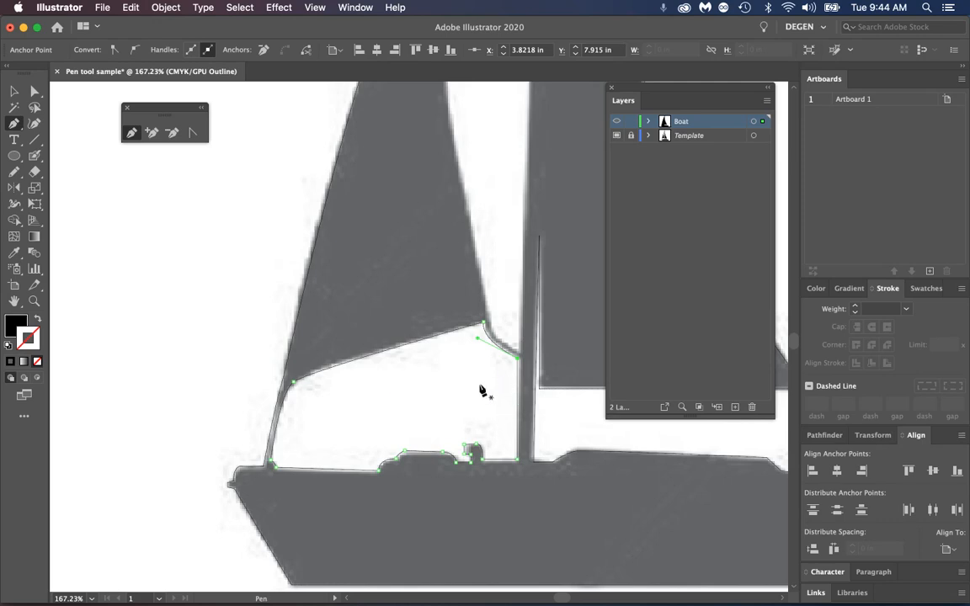
Start a new Pen path at the mast top for the gap between the sails and run it straight down the mast's left edge
scroll(511, 238, up, 15)
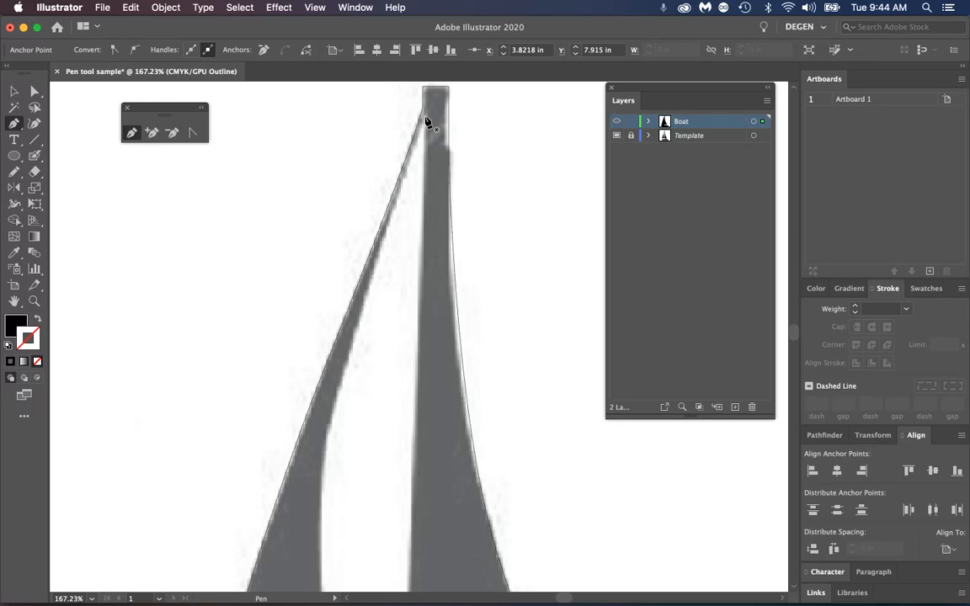
click(425, 121)
drag(411, 500, 432, 310)
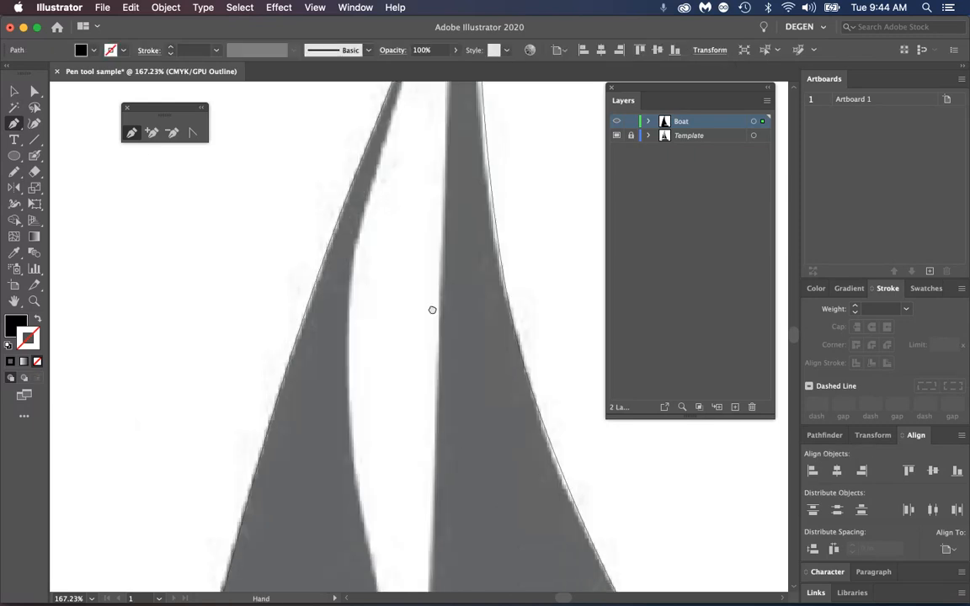
scroll(432, 310, down, 8)
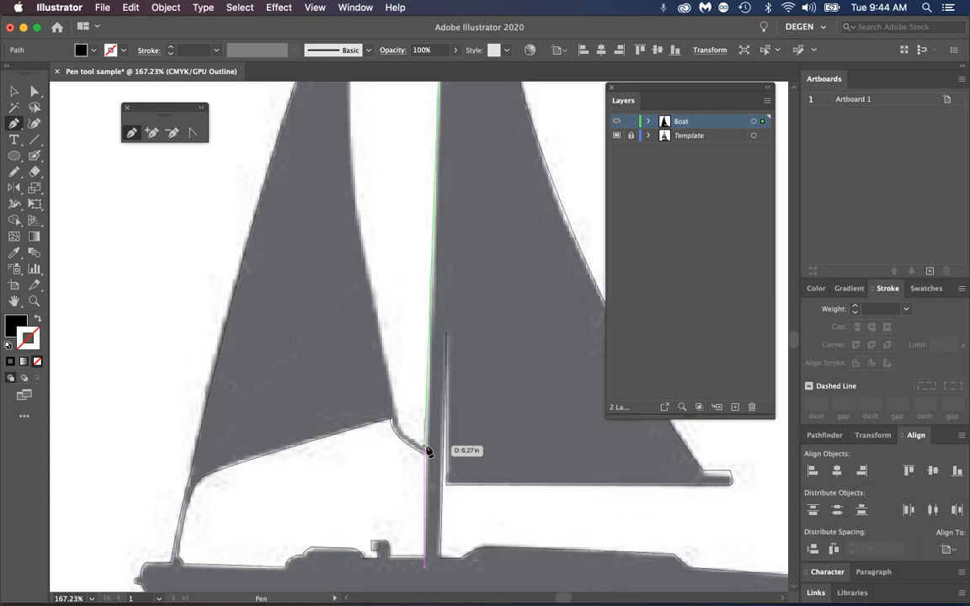
click(425, 447)
Curve the path along the short rope to the left sail's lower right corner and adjust that anchor's direction handle toward the sail edge
drag(391, 419, 392, 381)
key(super+z)
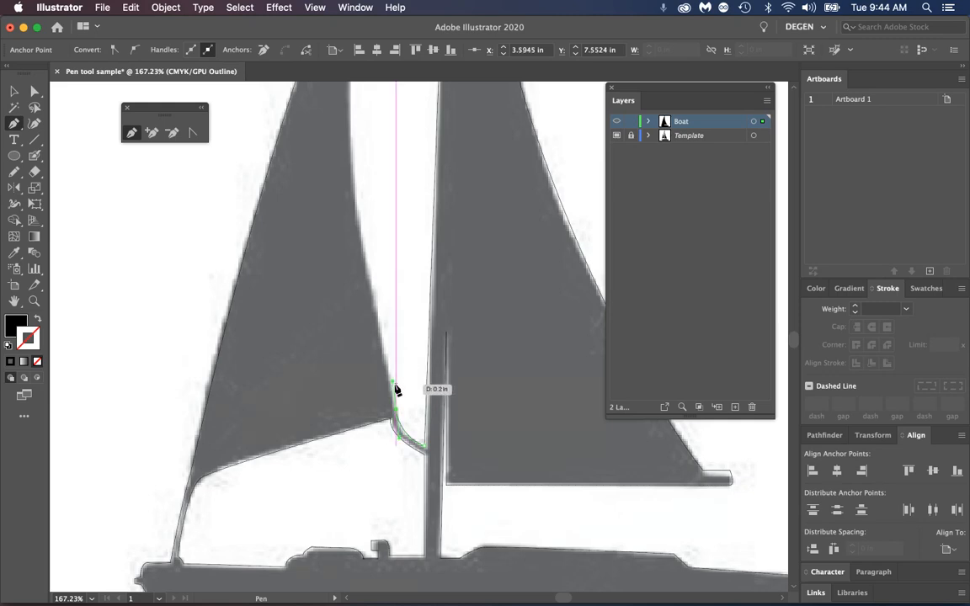
key(super+equal)
key(super+equal)
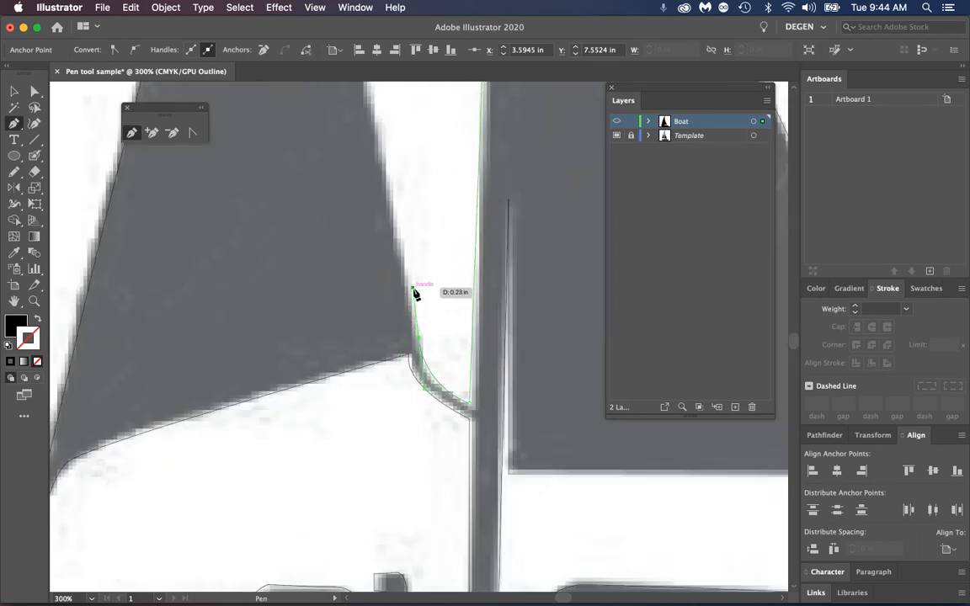
key(alt)
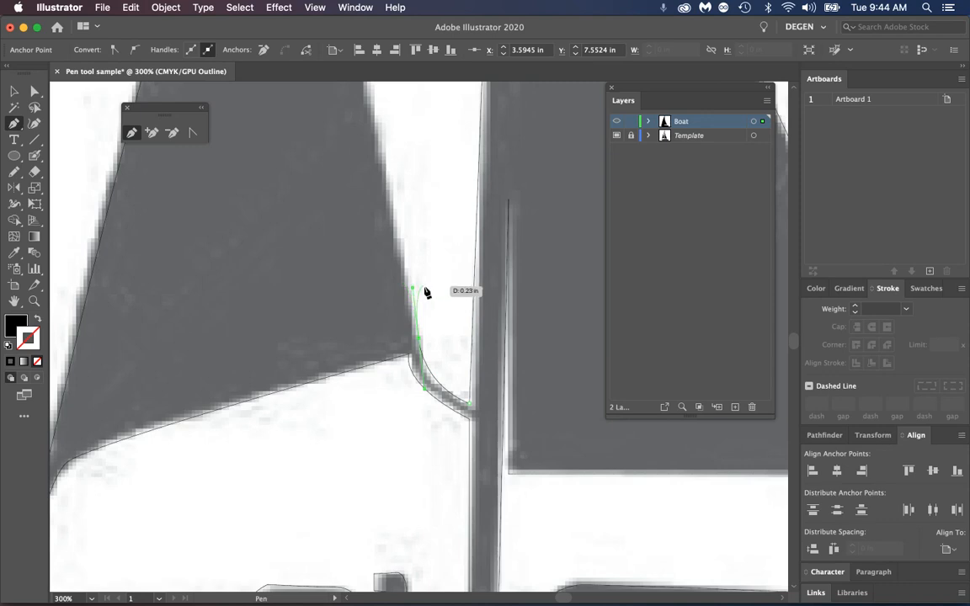
drag(413, 289, 404, 289)
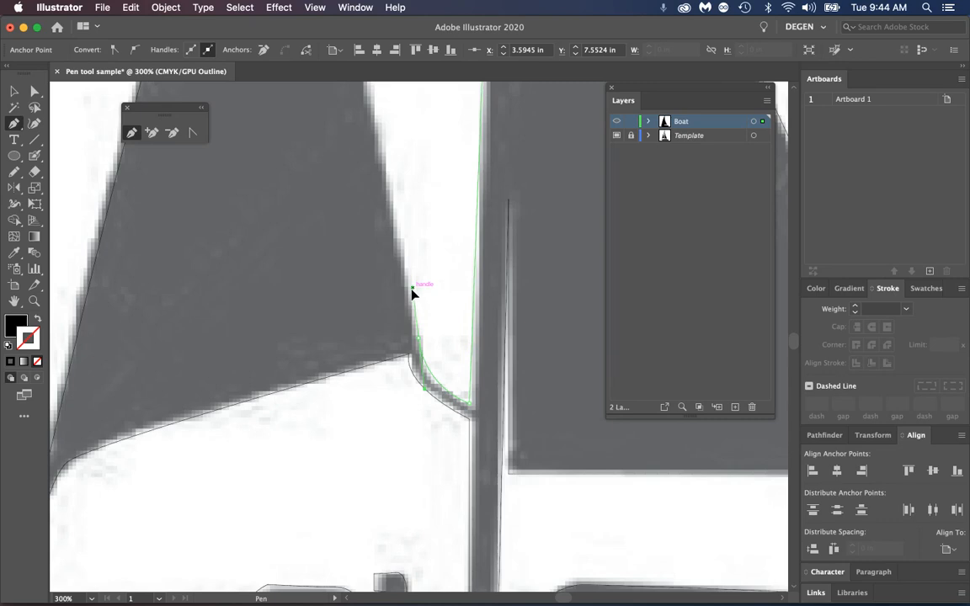
drag(412, 289, 404, 250)
Trace the lower part of the left sail's inner edge with a smooth curve and shorten the anchor's upper direction handle
drag(408, 202, 446, 520)
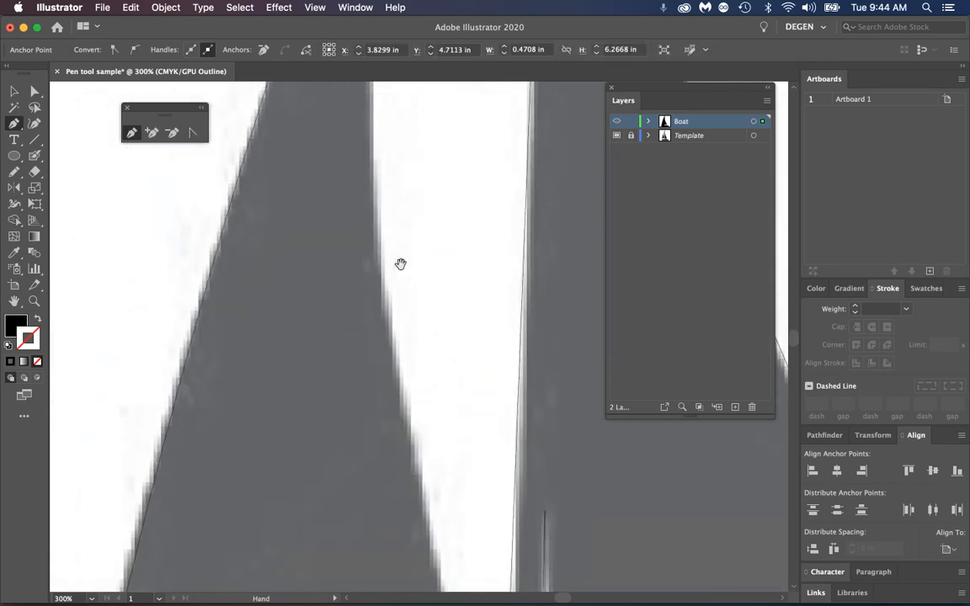
key(super+minus)
key(super+minus)
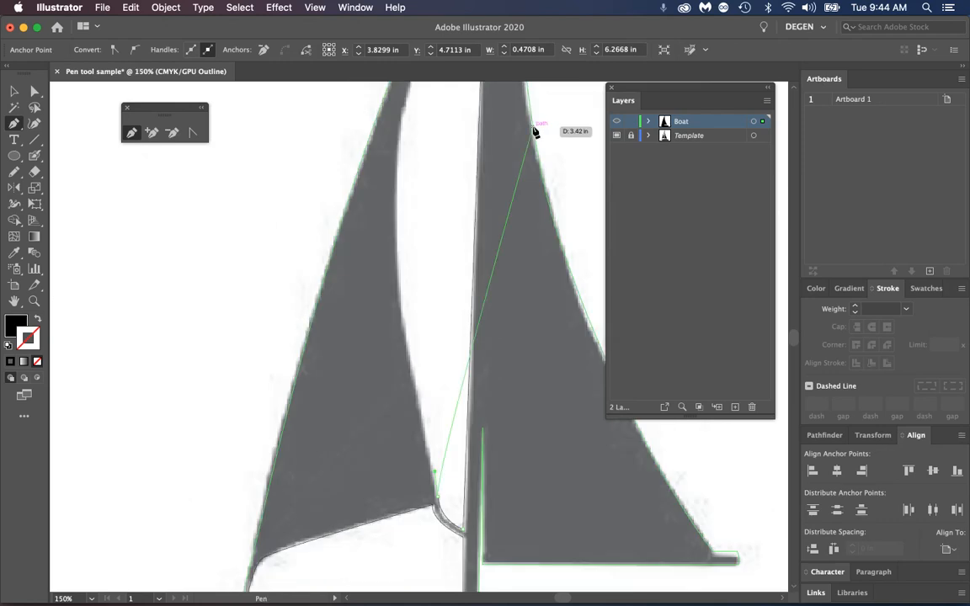
drag(403, 173, 344, 230)
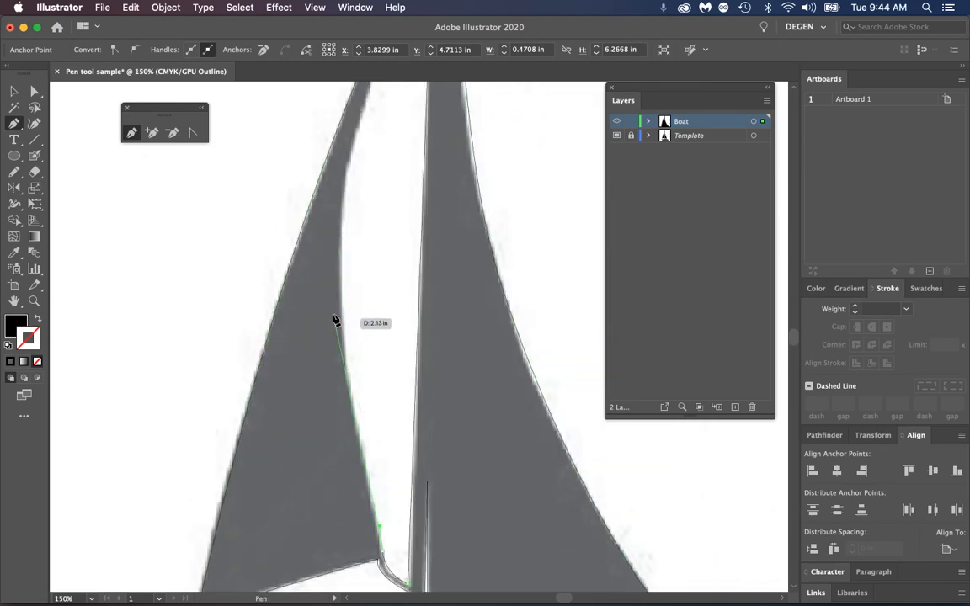
drag(342, 311, 332, 207)
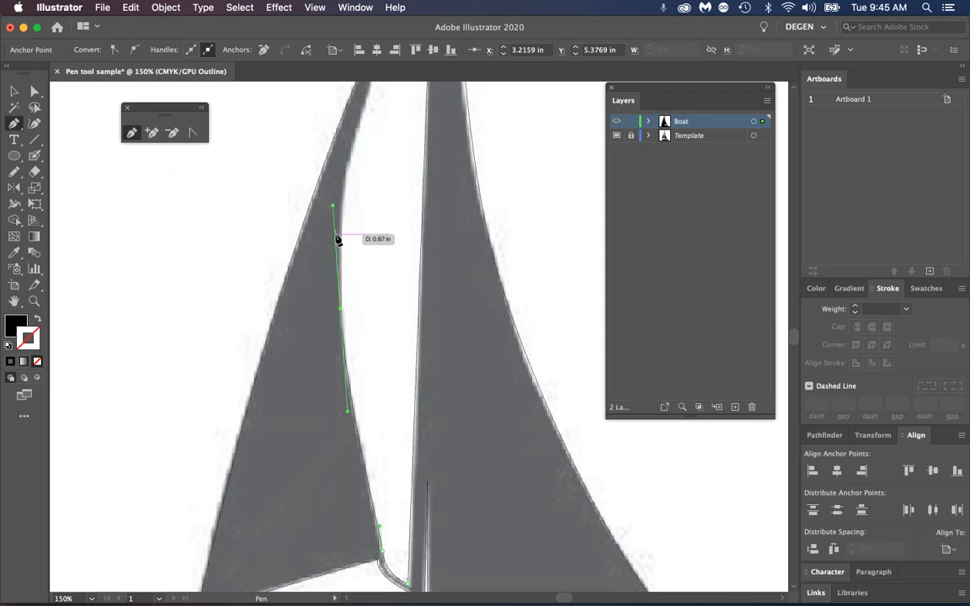
drag(333, 209, 336, 237)
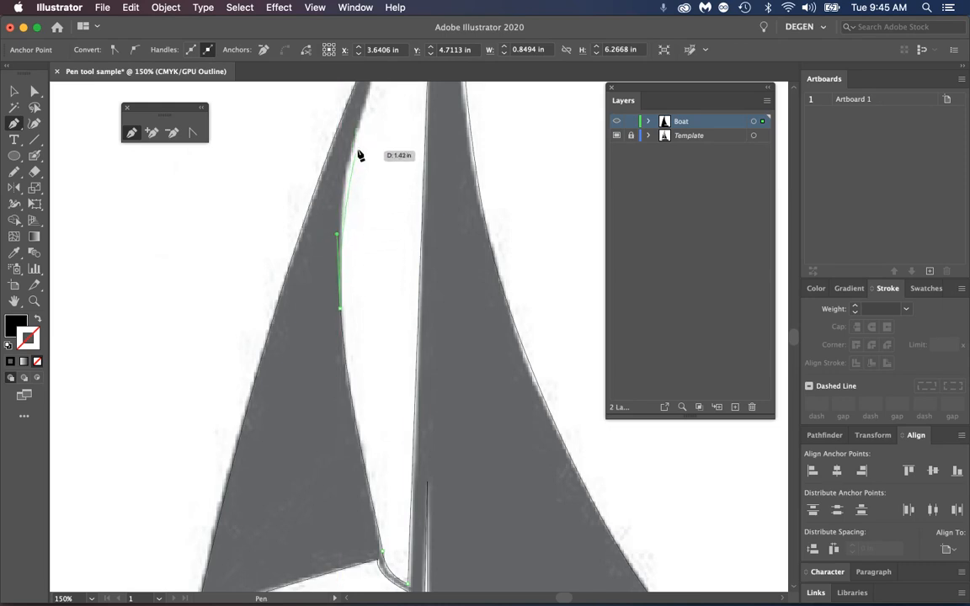
Add a curved anchor on the upper inner edge of the left sail and close the path at the mast top
scroll(354, 182, up, 5)
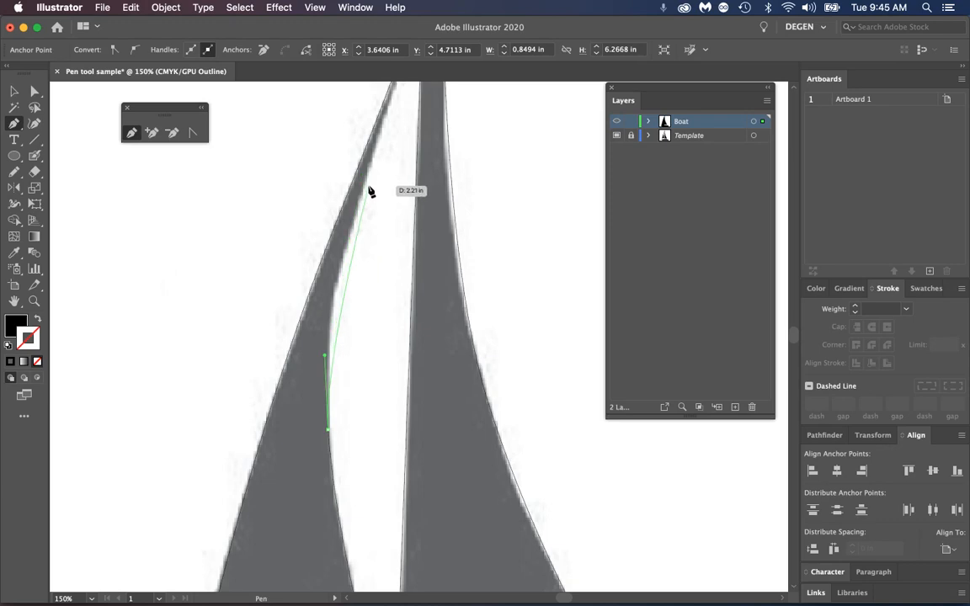
scroll(364, 187, up, 3)
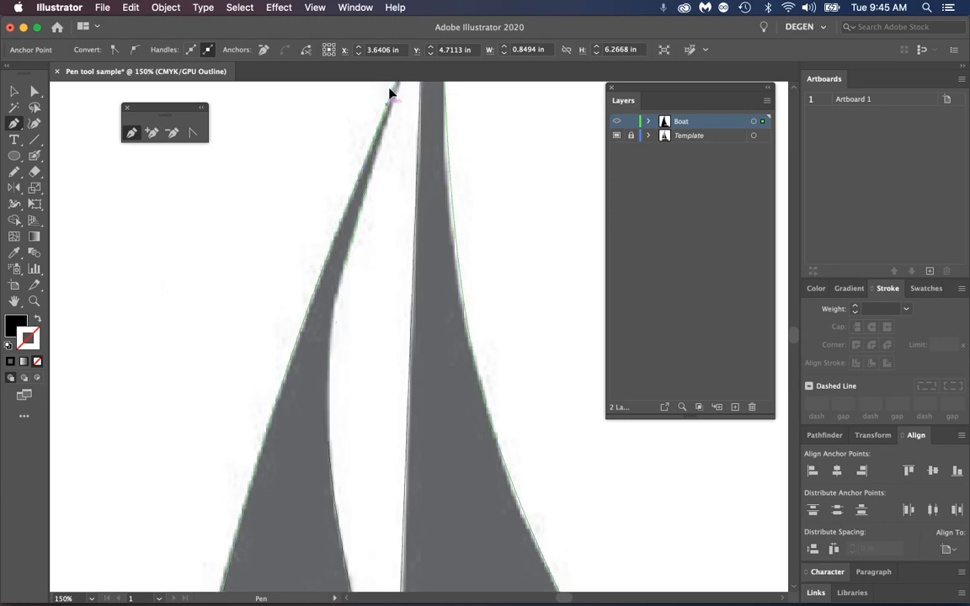
drag(394, 159, 335, 311)
key(space)
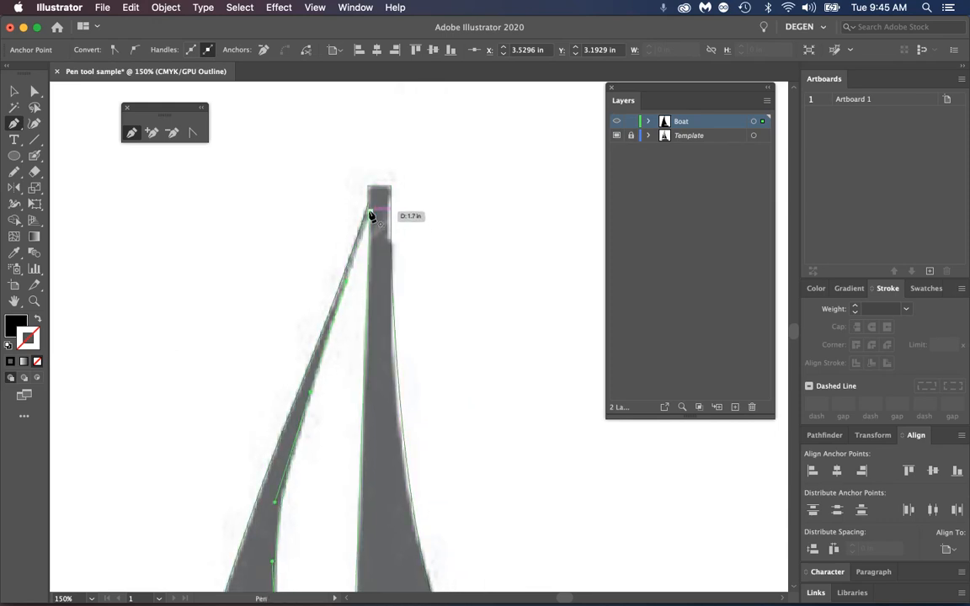
click(371, 213)
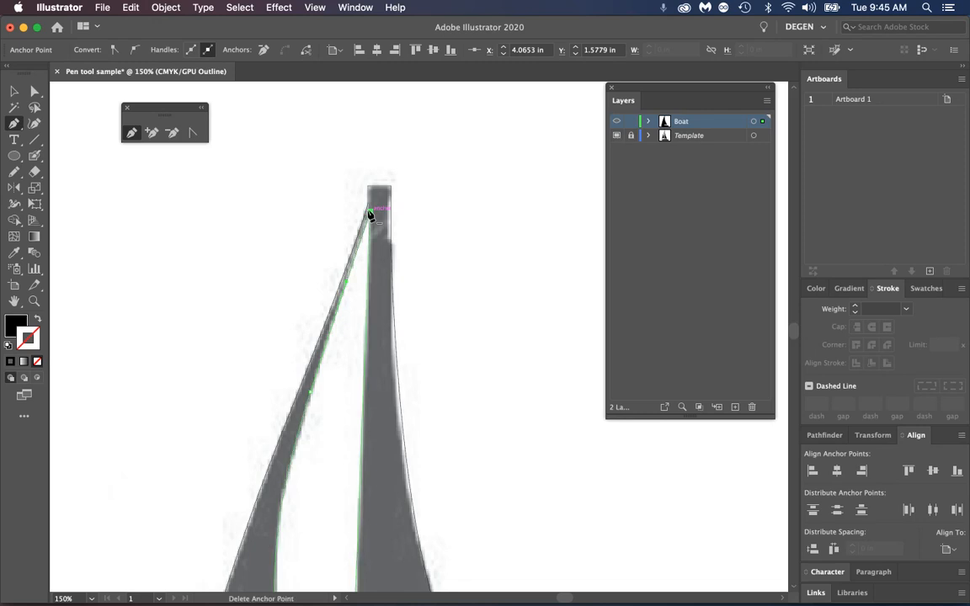
Fit the artboard in the window, deselect the path, and compare the artwork in Outline and Preview modes
key(super+0)
key(v)
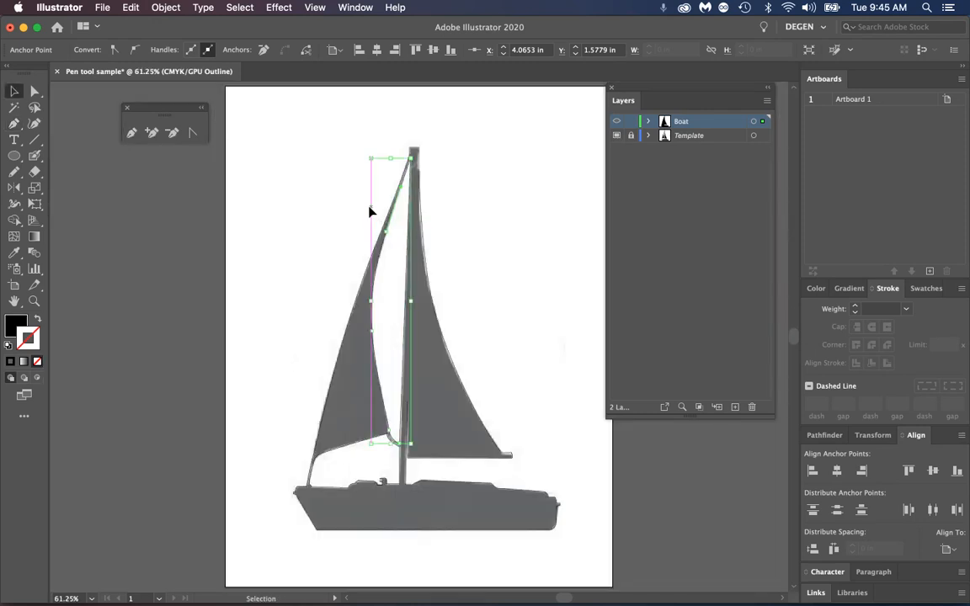
click(294, 286)
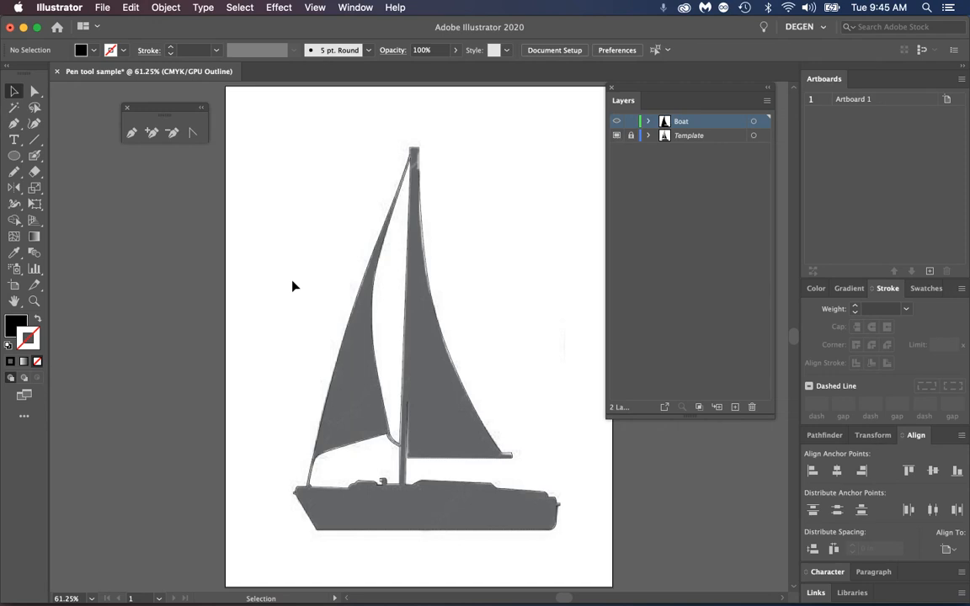
key(super+y)
key(super+y)
key(super+y)
key(super+y)
Select both opening paths, fill them white in Preview mode, and deselect them
click(375, 338)
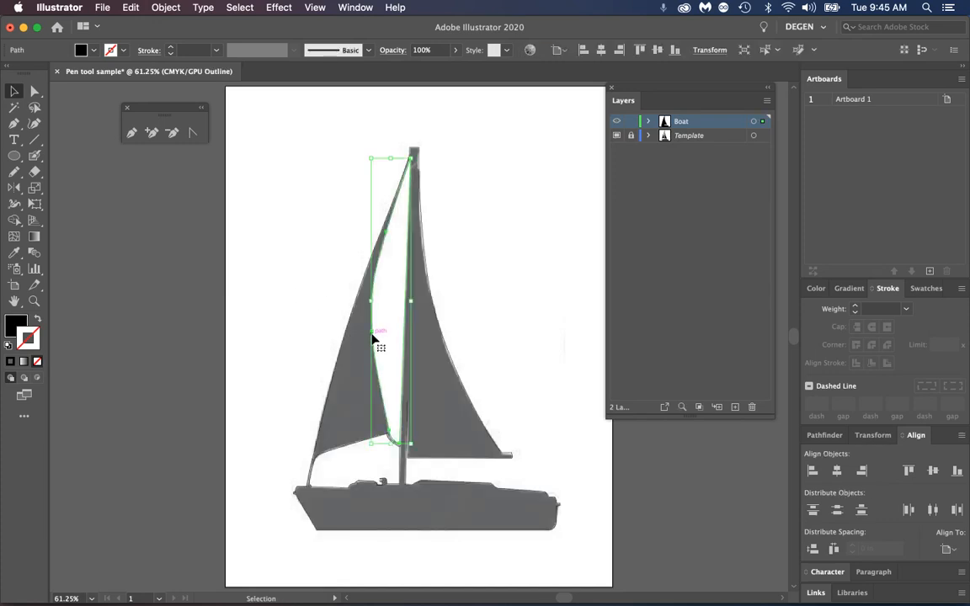
click(353, 448)
key(super+y)
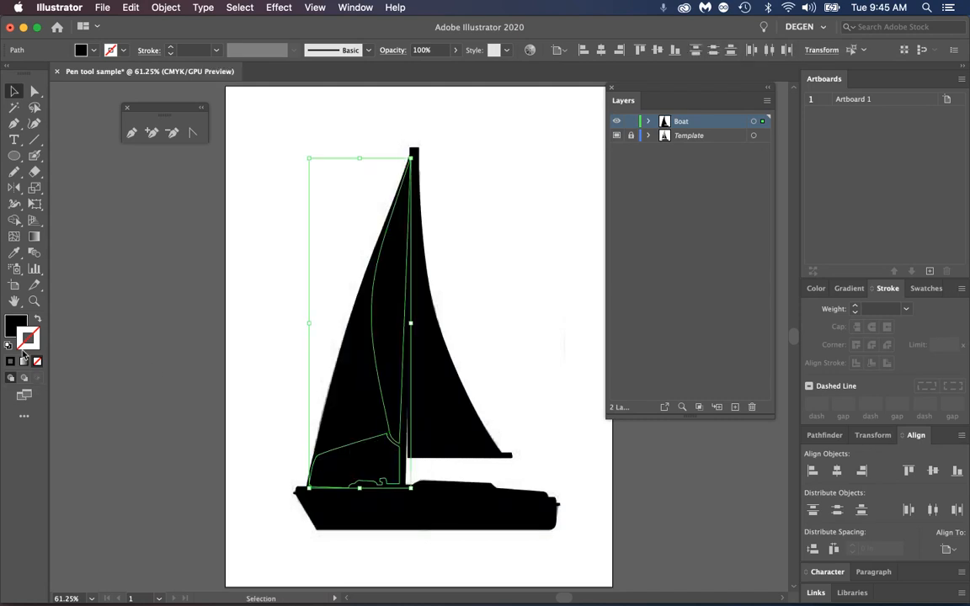
click(19, 323)
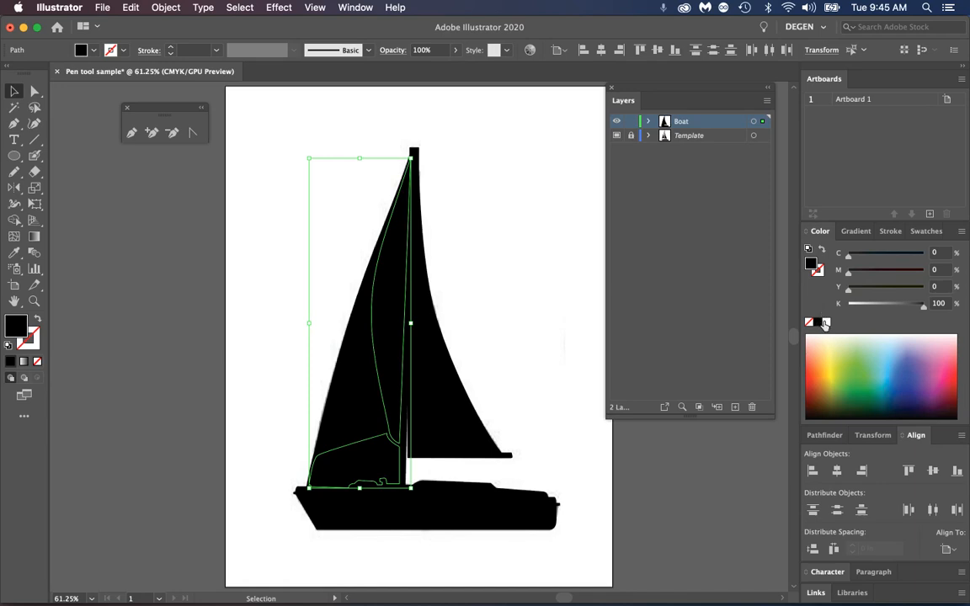
click(826, 324)
click(523, 296)
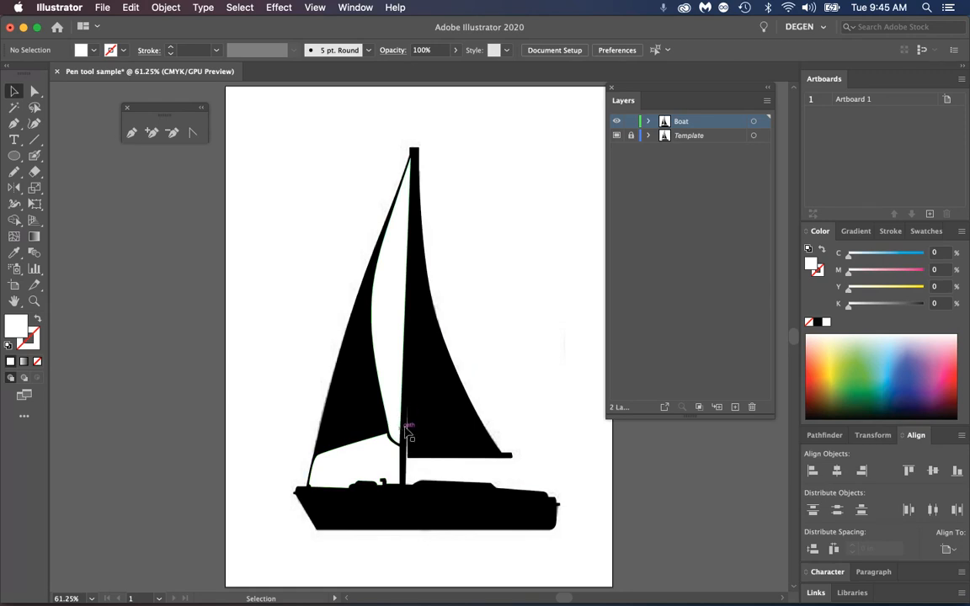
Create a new layer directly above the Template layer and name it water
click(706, 137)
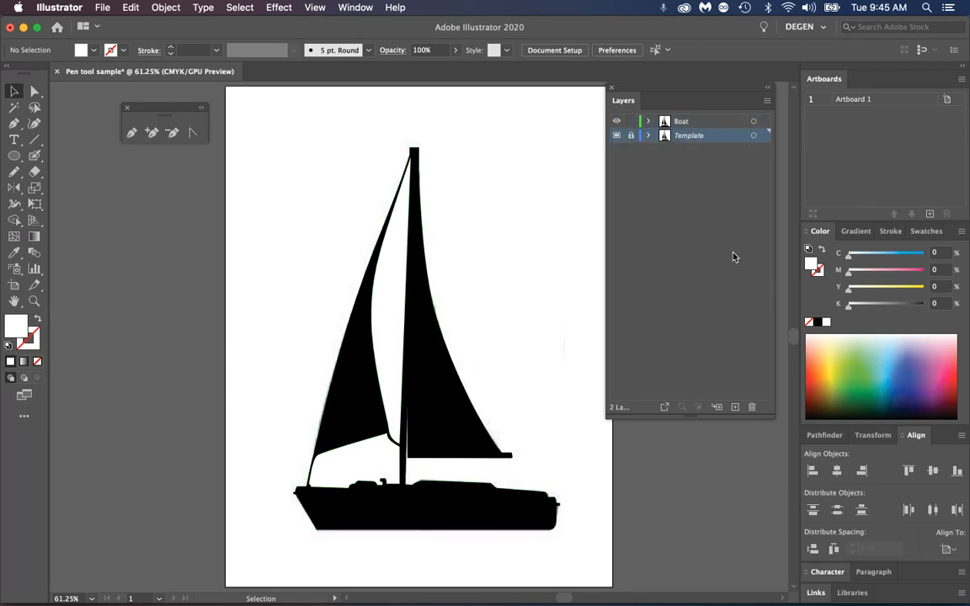
click(735, 407)
double_click(682, 138)
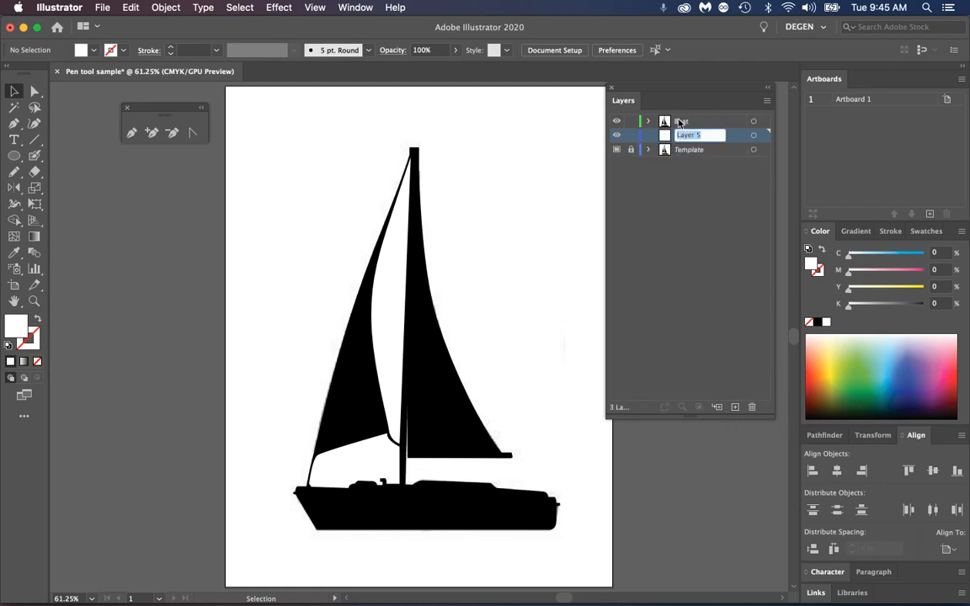
key(Return)
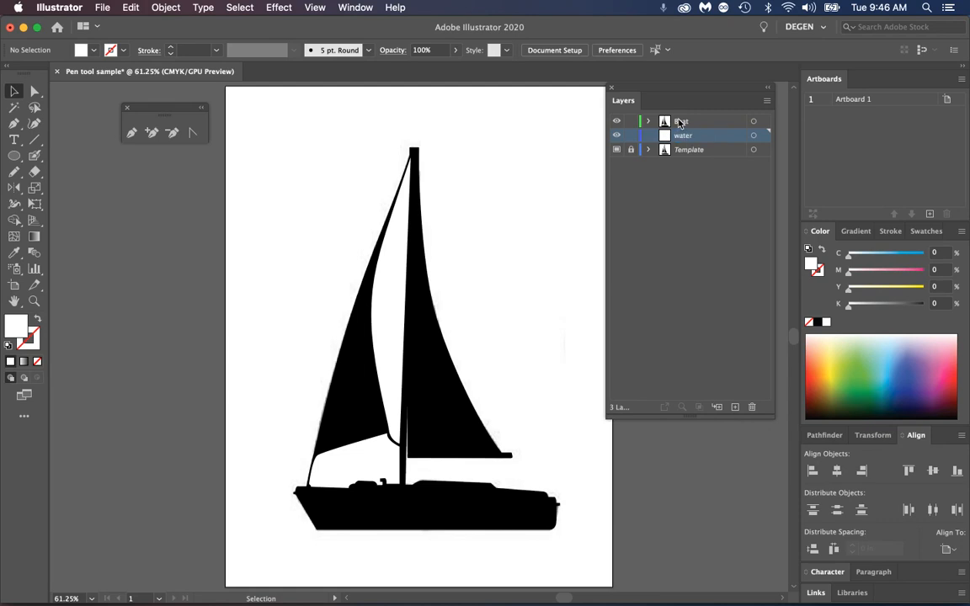
Draw a full-width rectangle over the artboard's lower part on the water layer and fill it blue (C 78.04, M 19.61, Y 17.65, K 0)
drag(14, 156, 36, 160)
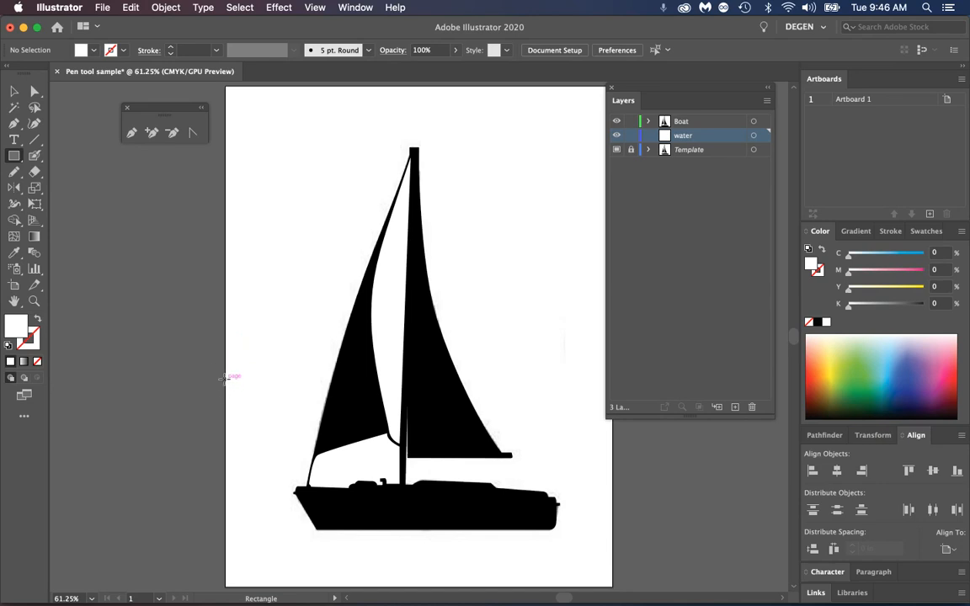
drag(226, 378, 613, 587)
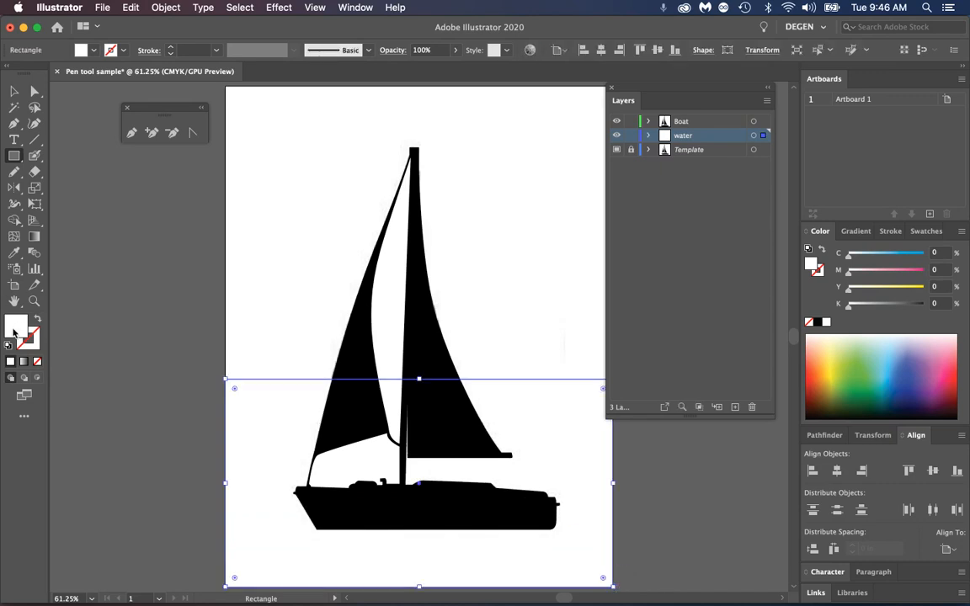
click(898, 388)
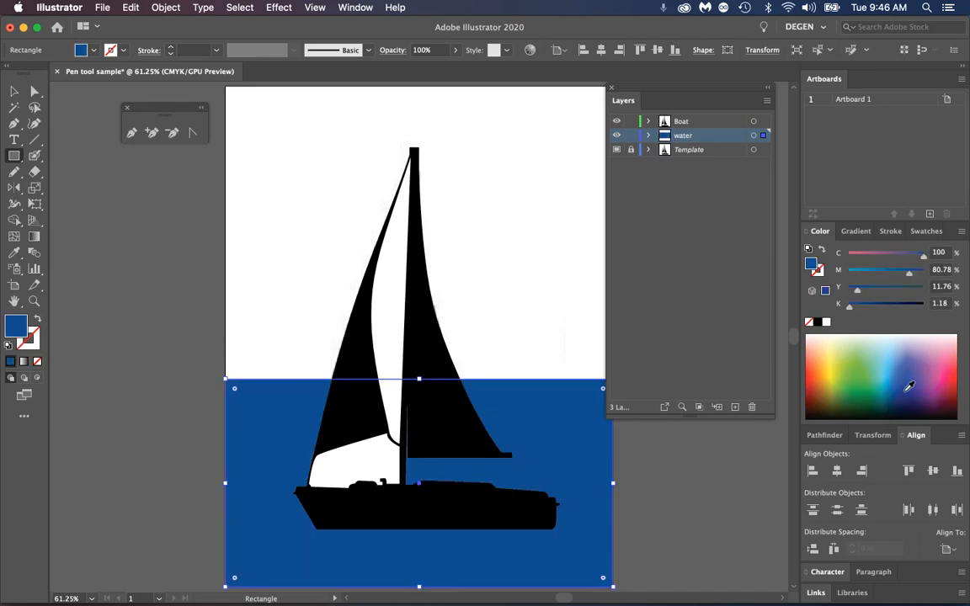
click(889, 375)
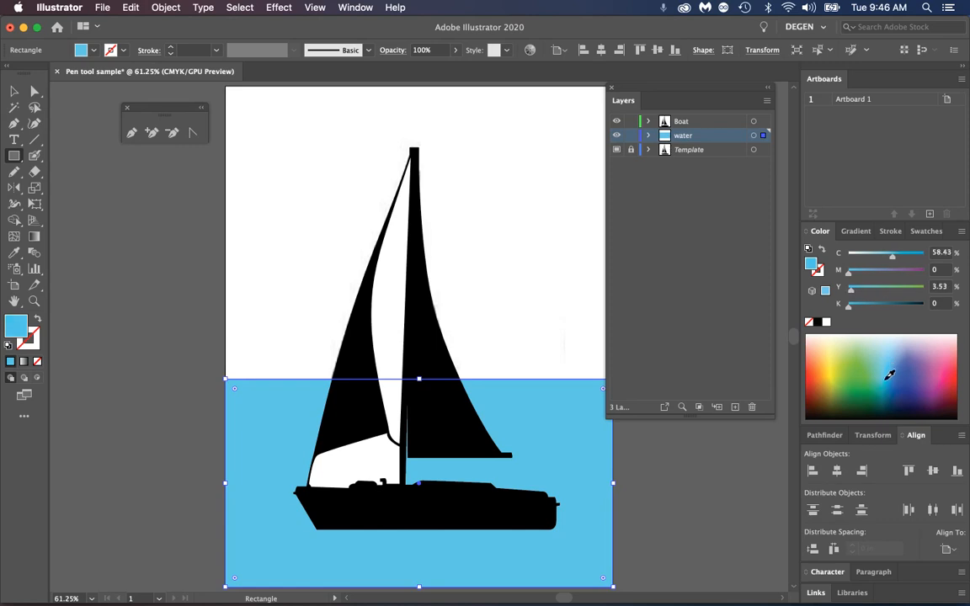
click(889, 380)
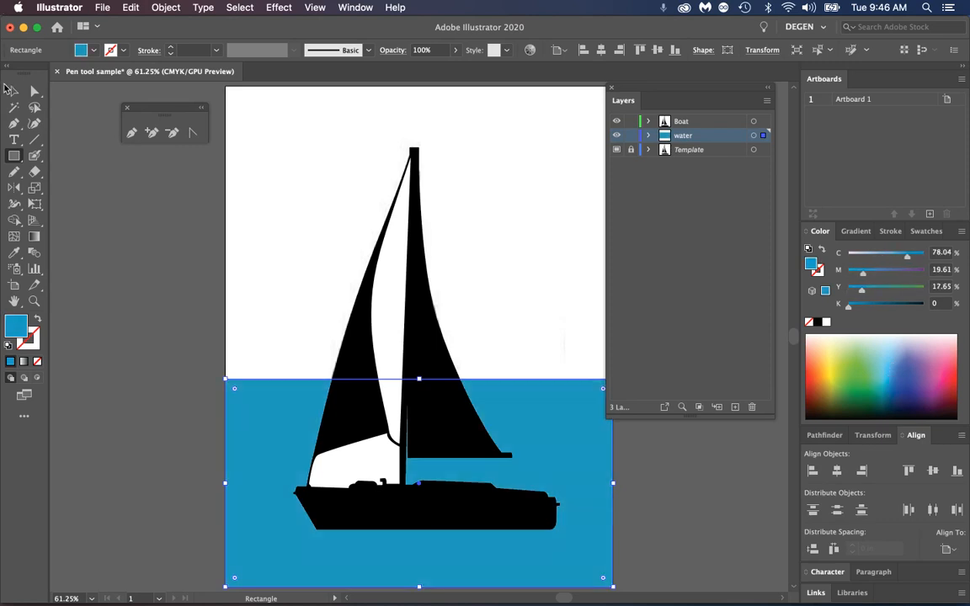
click(14, 90)
click(91, 232)
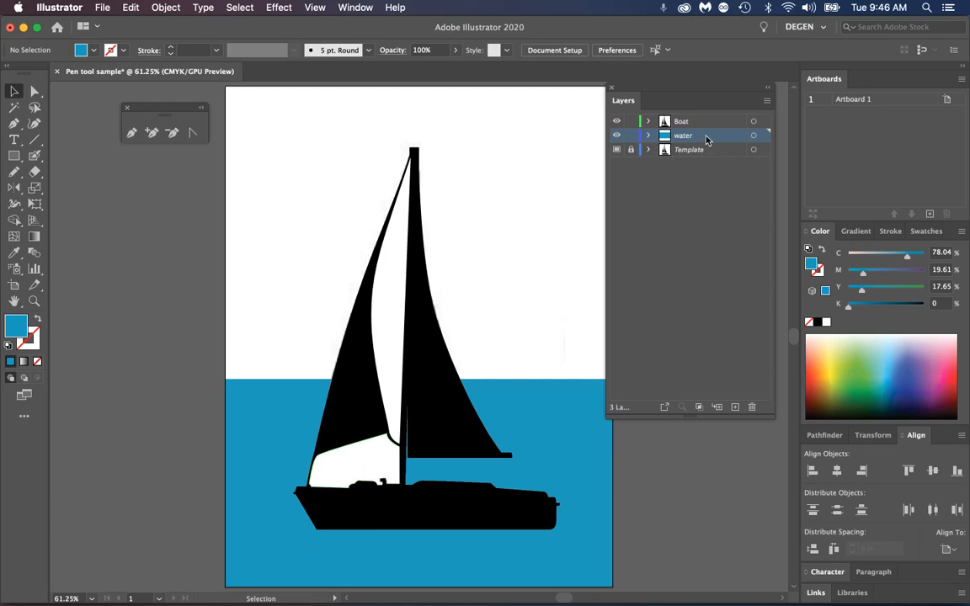
Lock the water layer and select the boat silhouette and its two white opening paths one at a time to inspect them
click(631, 136)
click(348, 404)
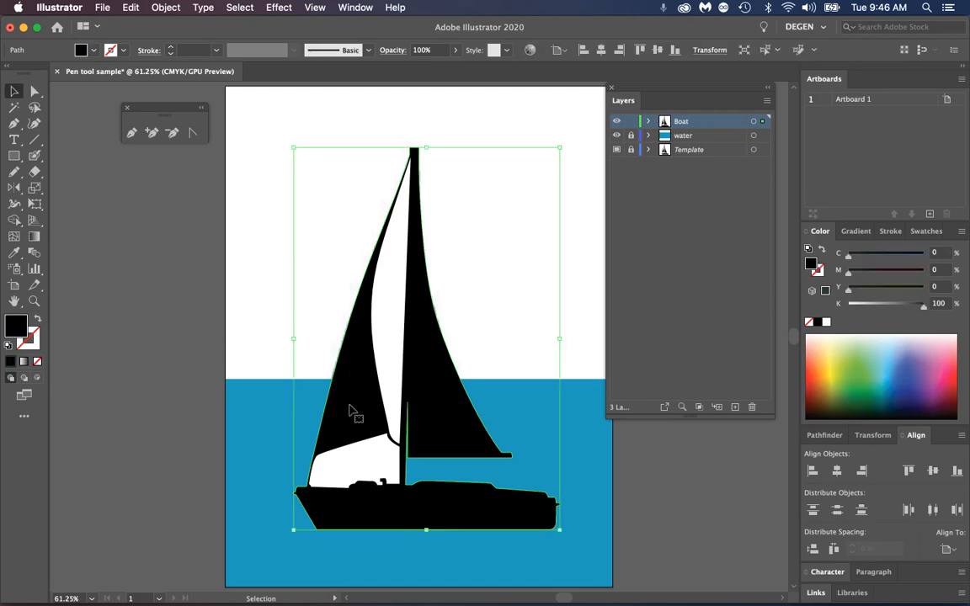
click(389, 373)
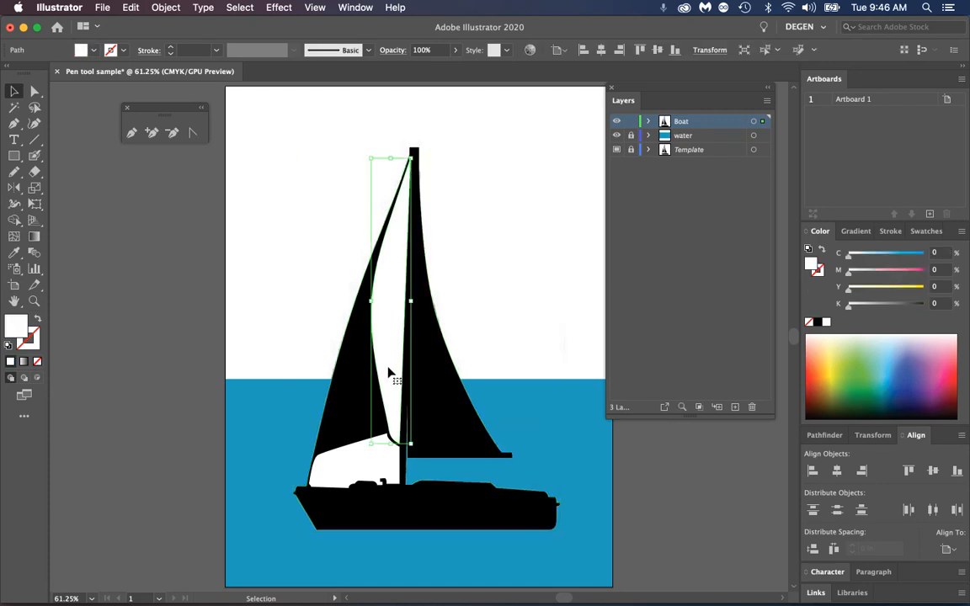
click(364, 464)
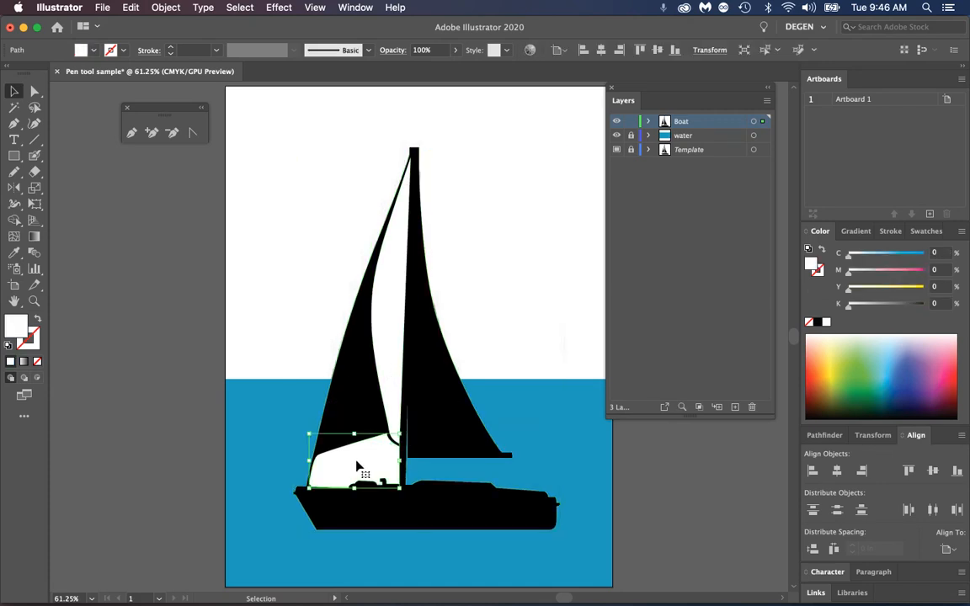
click(390, 377)
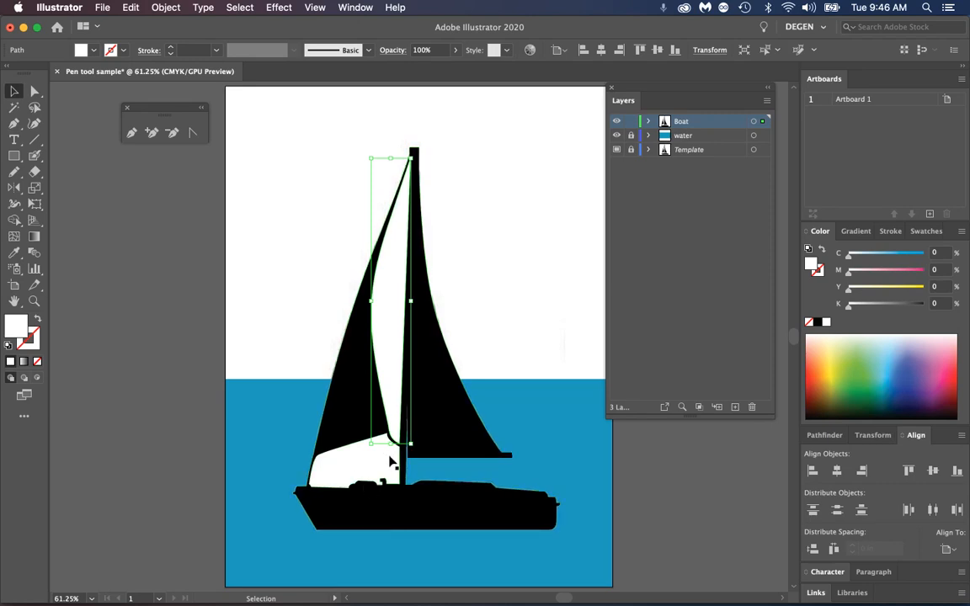
Select the boat silhouette together with both opening paths, make them a compound path, and deselect it
click(317, 270)
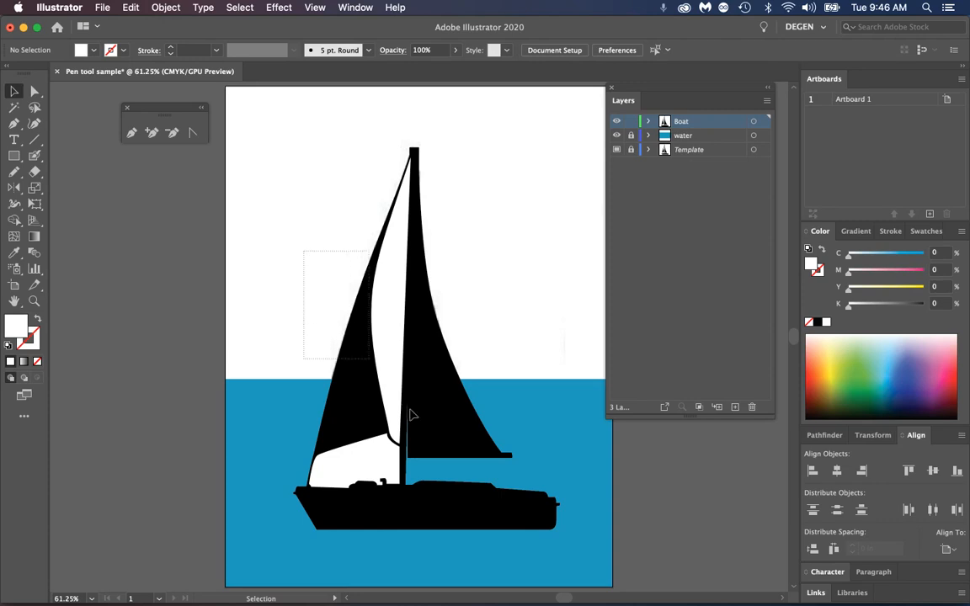
click(518, 527)
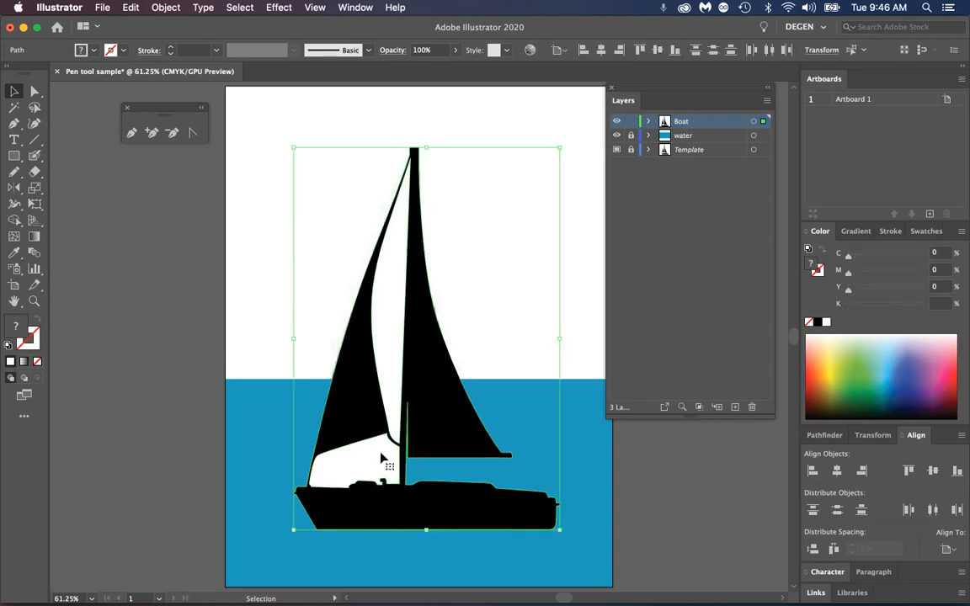
click(165, 8)
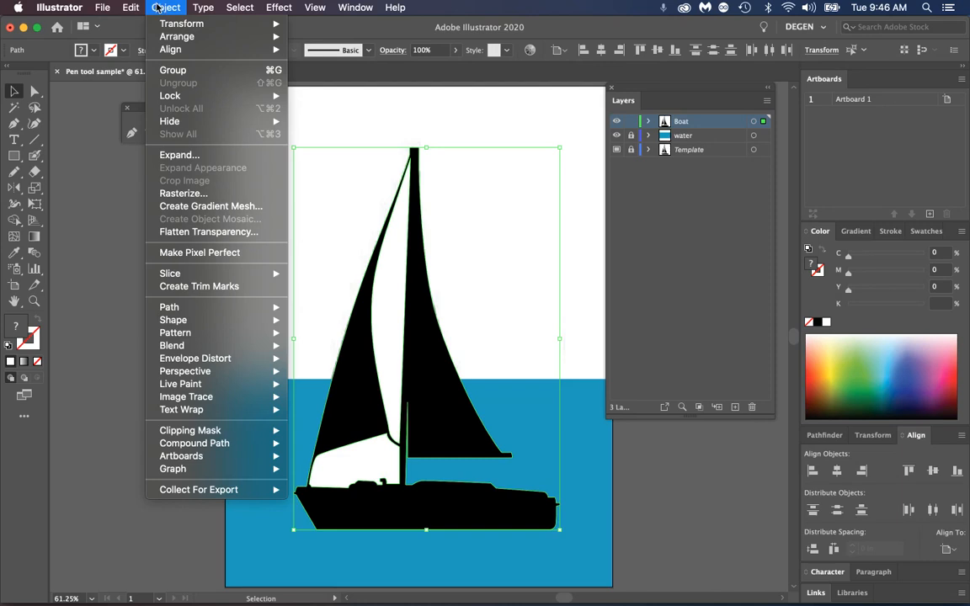
mouse_move(208, 444)
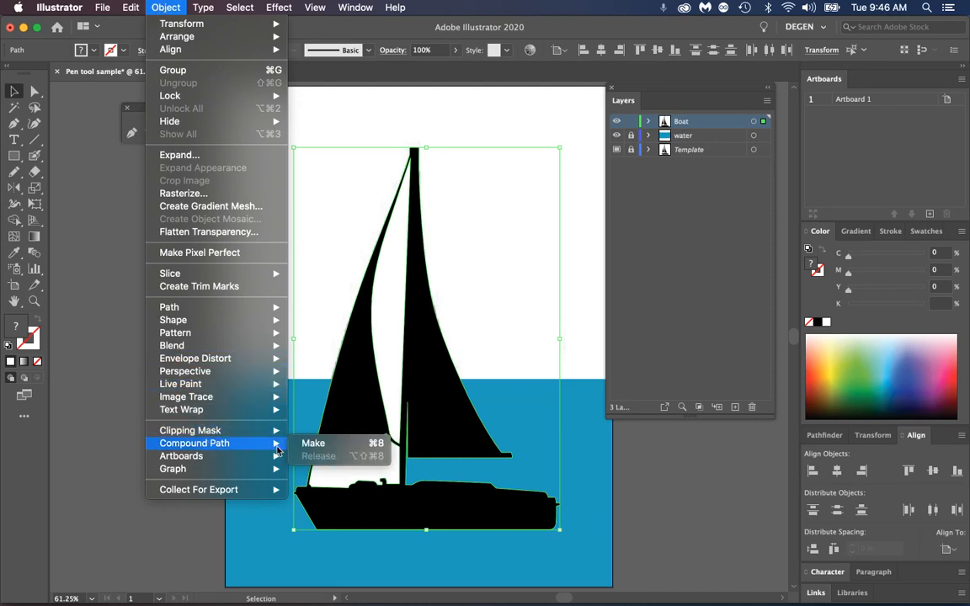
click(321, 445)
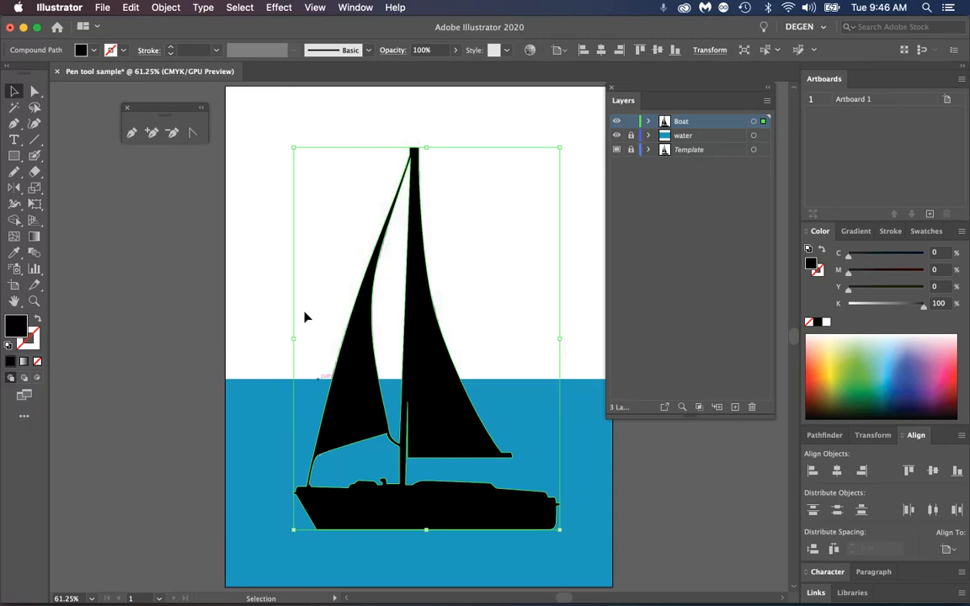
click(296, 291)
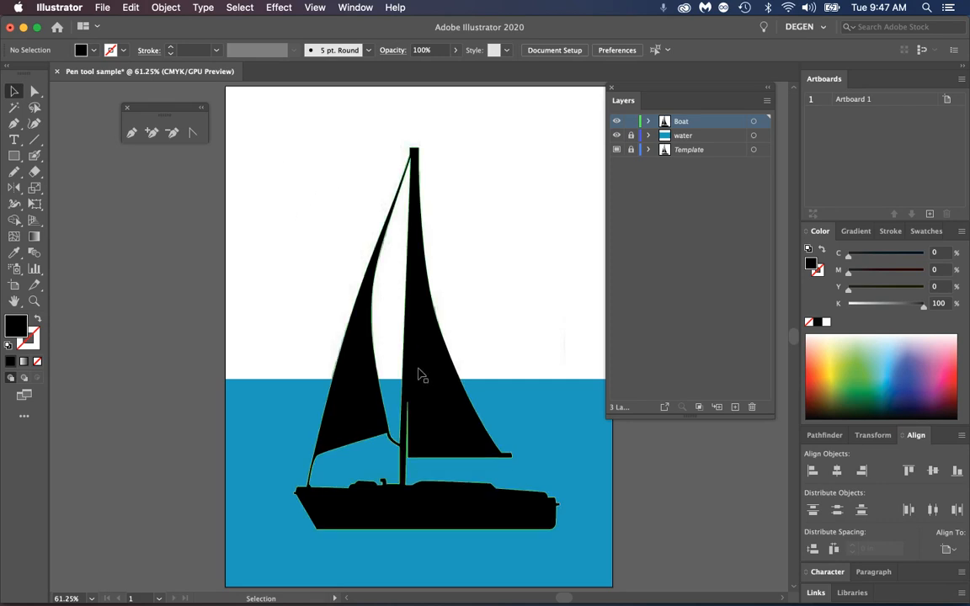
click(166, 7)
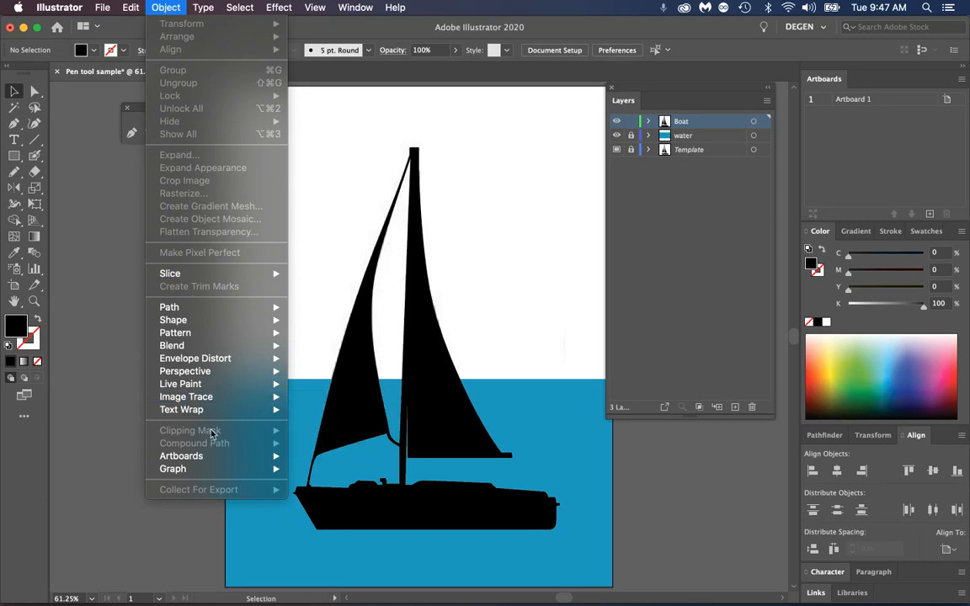
click(512, 311)
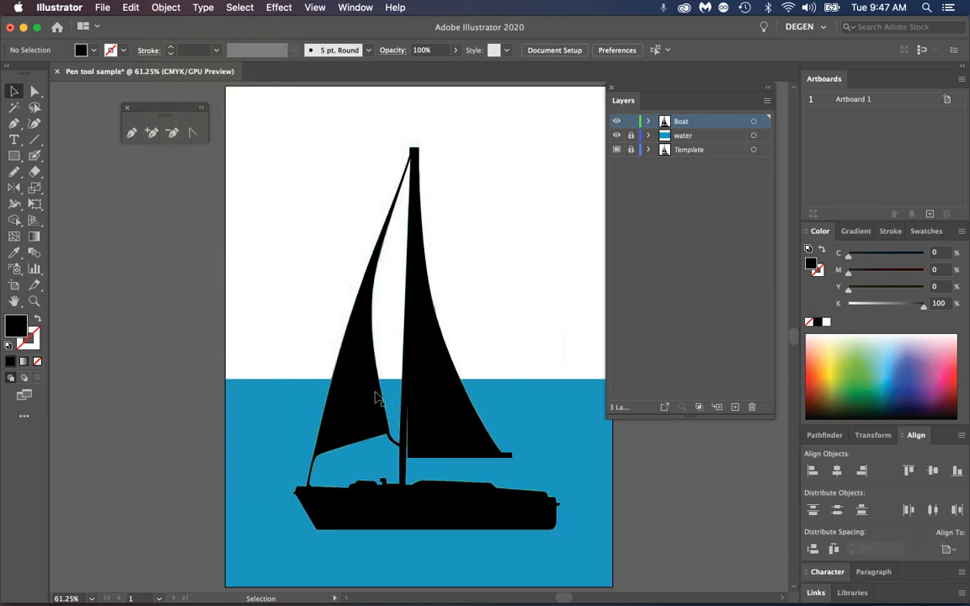